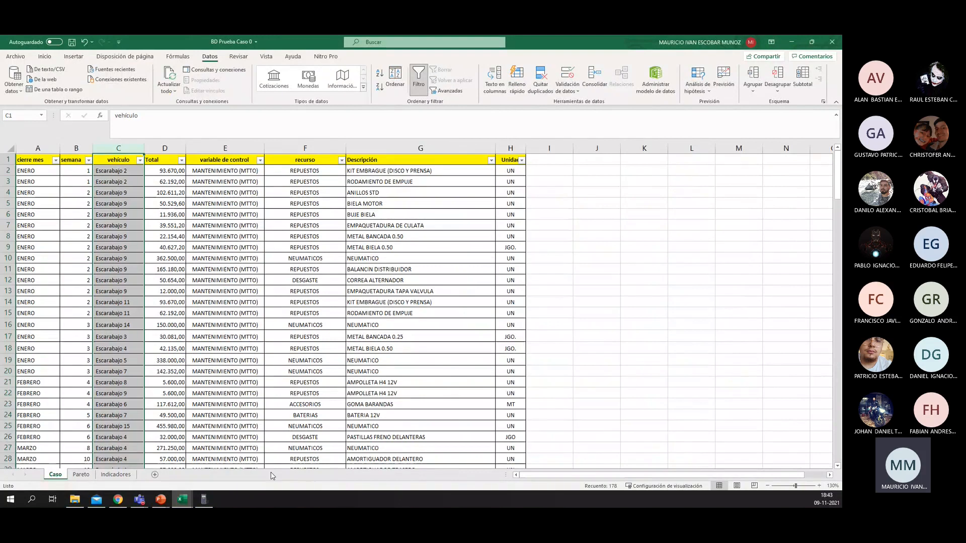
Step: Go to the Indicadores sheet and enter the row label "Nº Preventivos" in cell A9
key(ctrl+Page_Down)
key(ctrl+Page_Down)
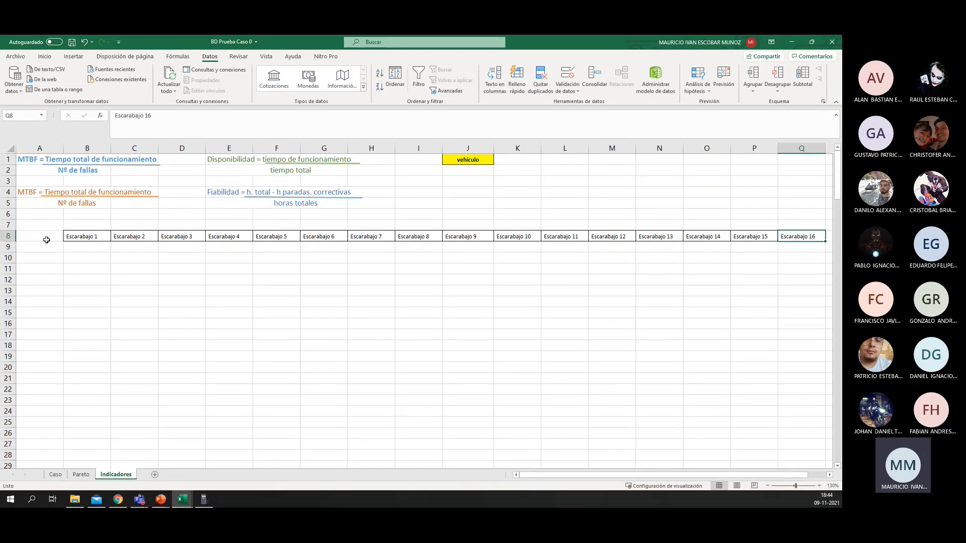
click(93, 247)
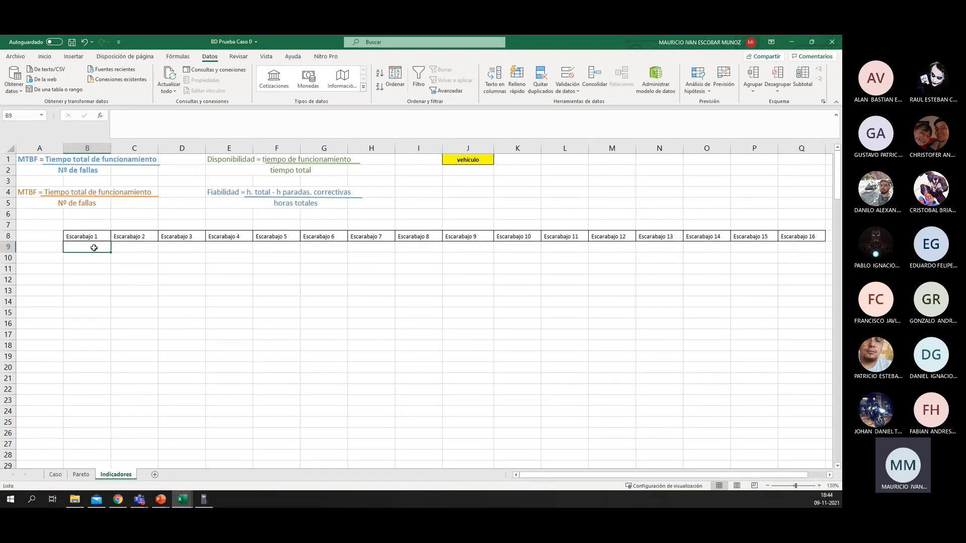
click(59, 253)
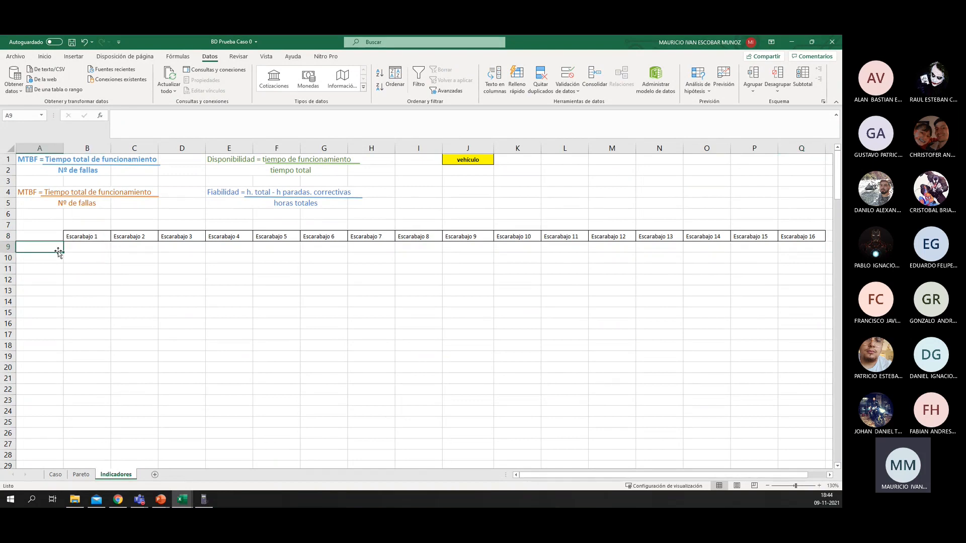
text(Nº)
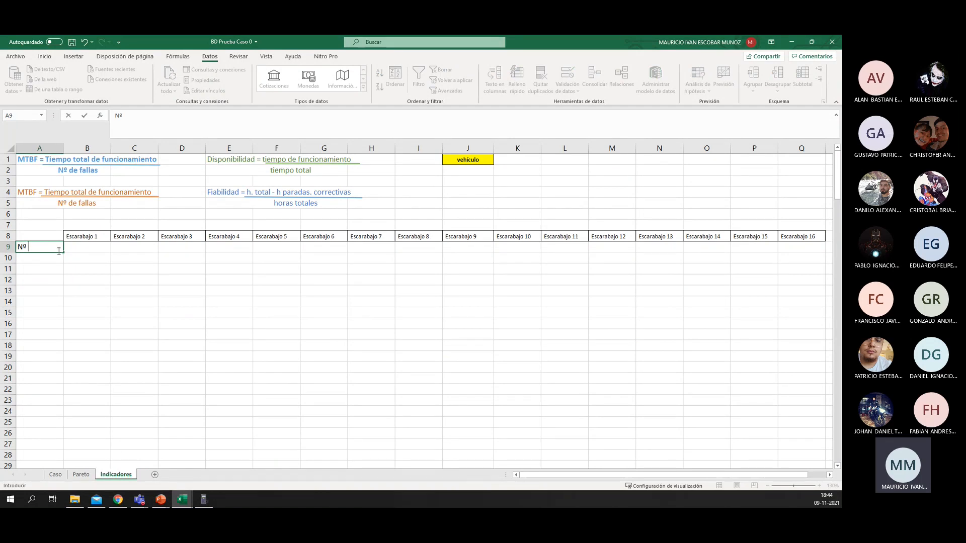
text( Preventivos)
key(ctrl+Return)
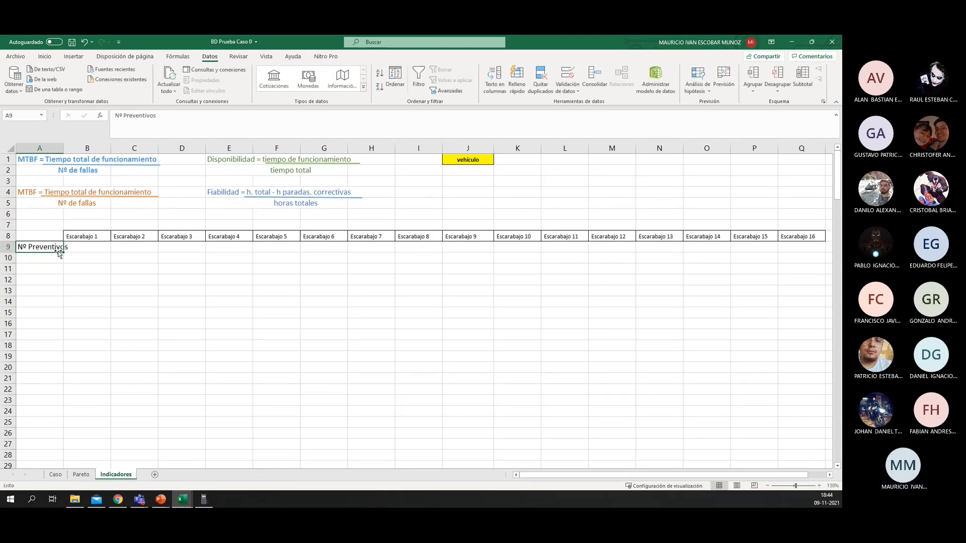
Step: Copy the formatting of the Escarabajo 1 header cell onto the "Nº Preventivos" label in A9
click(83, 236)
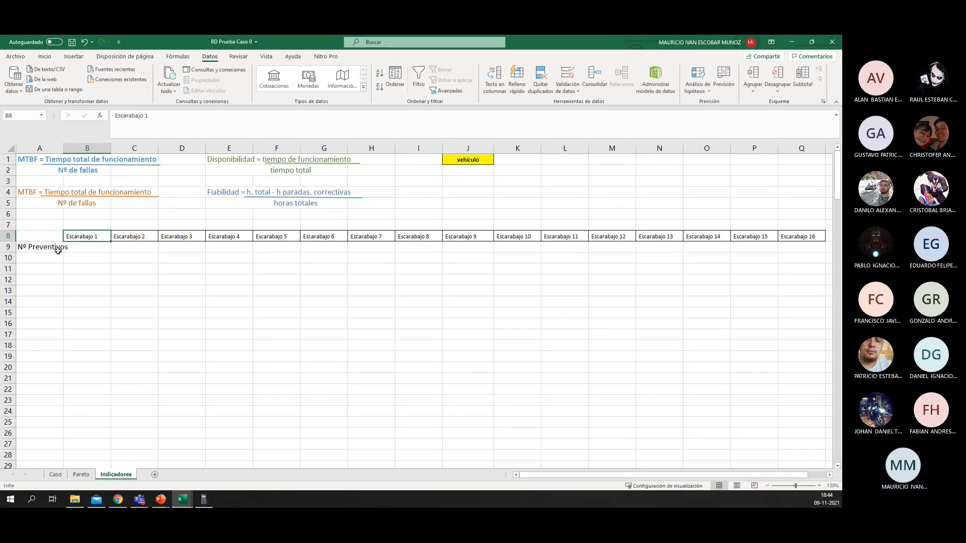
click(50, 58)
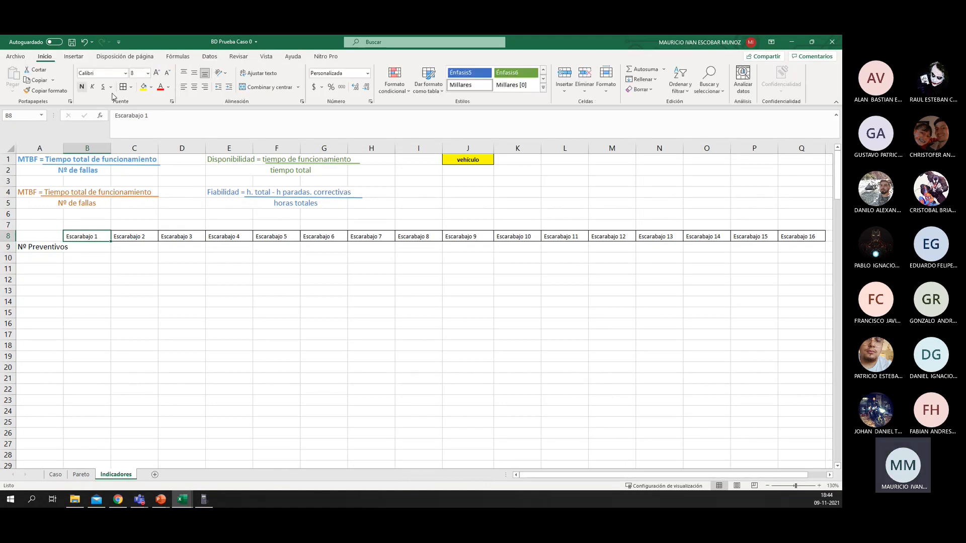
click(45, 90)
click(39, 247)
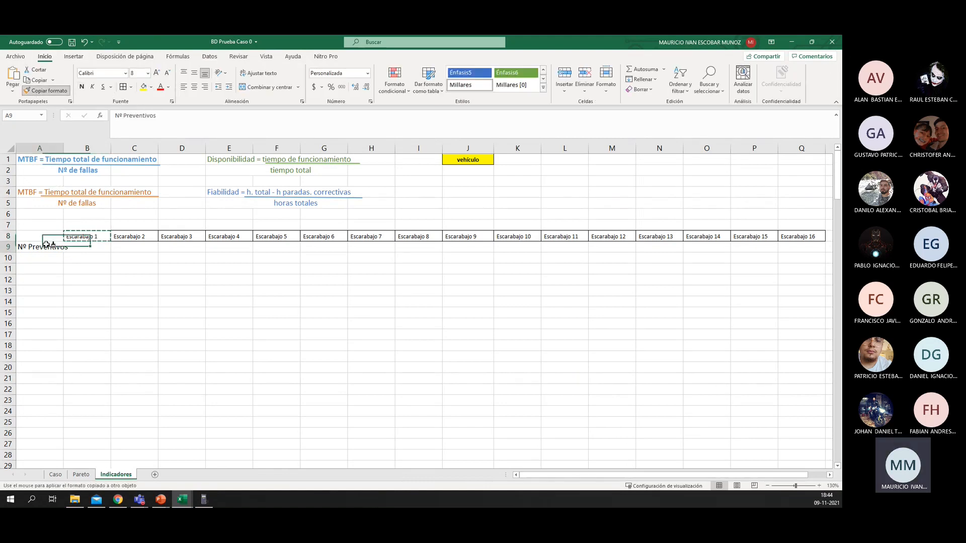
Step: Copy the formatting of the "Nº Preventivos" cell across the row's empty cells B9 to Q9
click(88, 247)
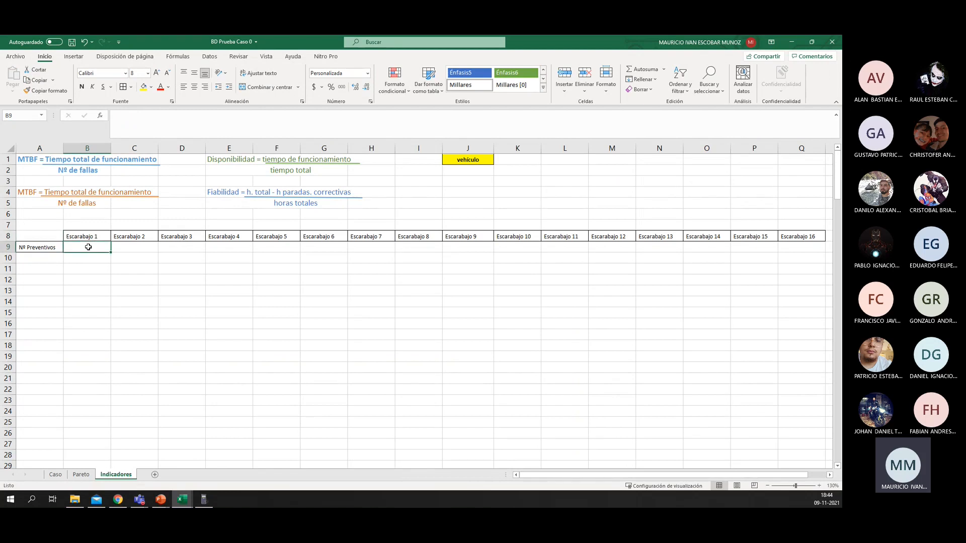
click(38, 247)
click(45, 91)
drag(93, 248, 805, 247)
click(89, 251)
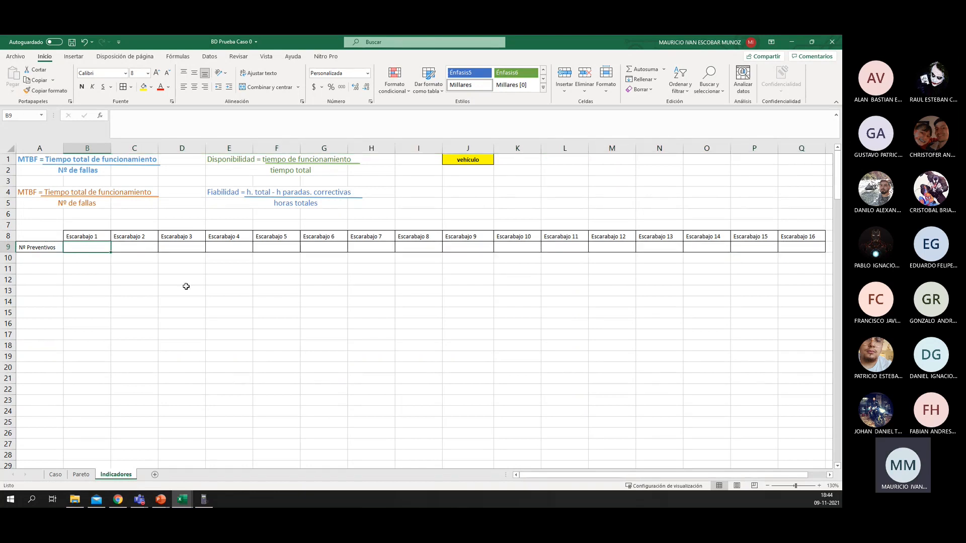
text(=)
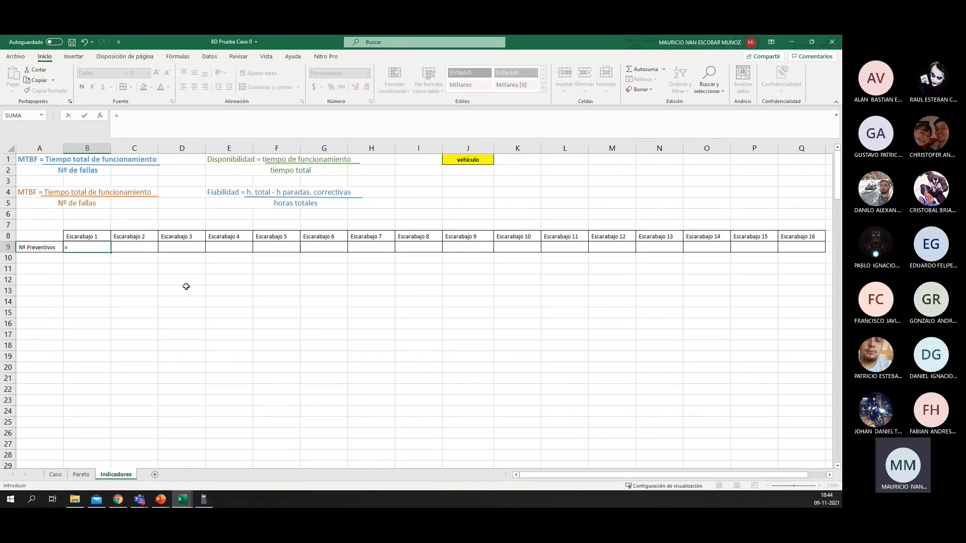
text(con)
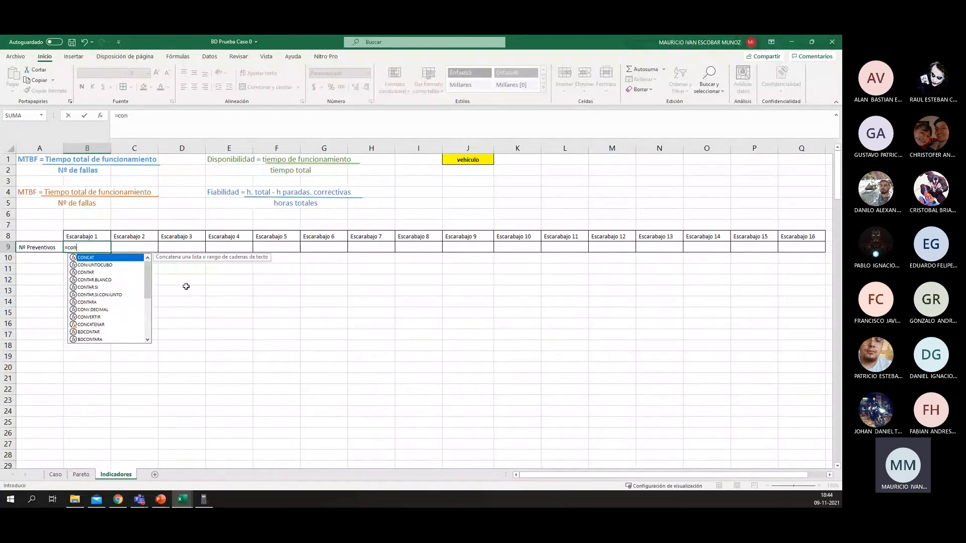
key(Down)
key(Down)
key(Down)
key(Down)
key(Down)
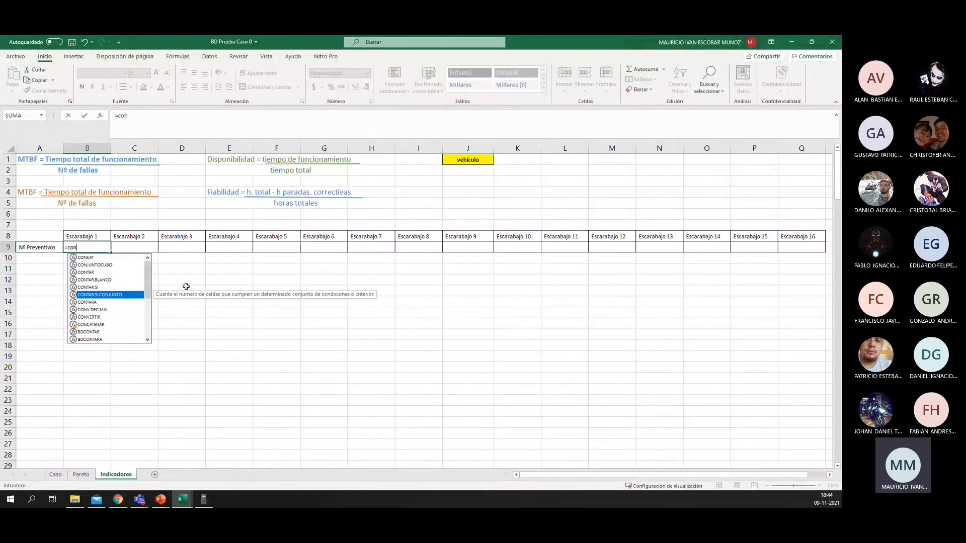
key(Return)
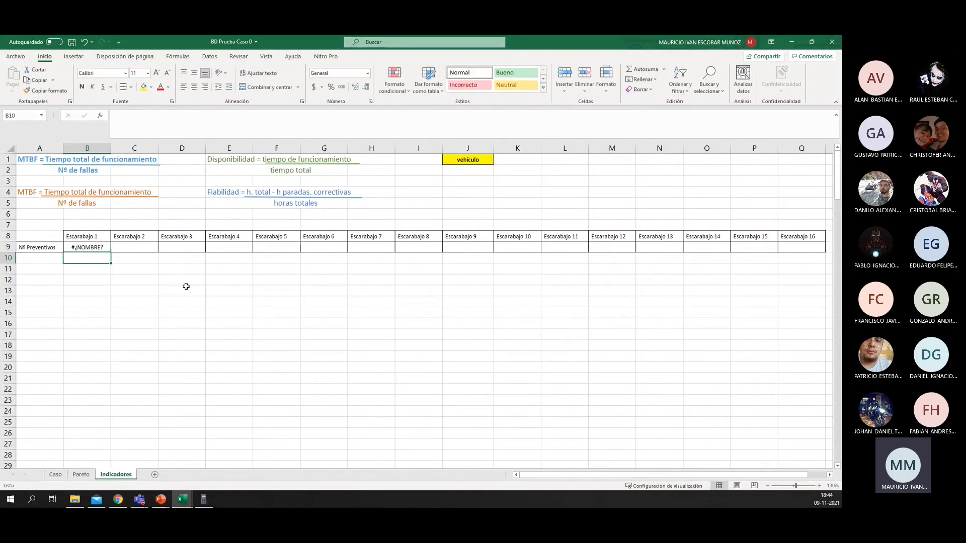
drag(104, 252, 103, 246)
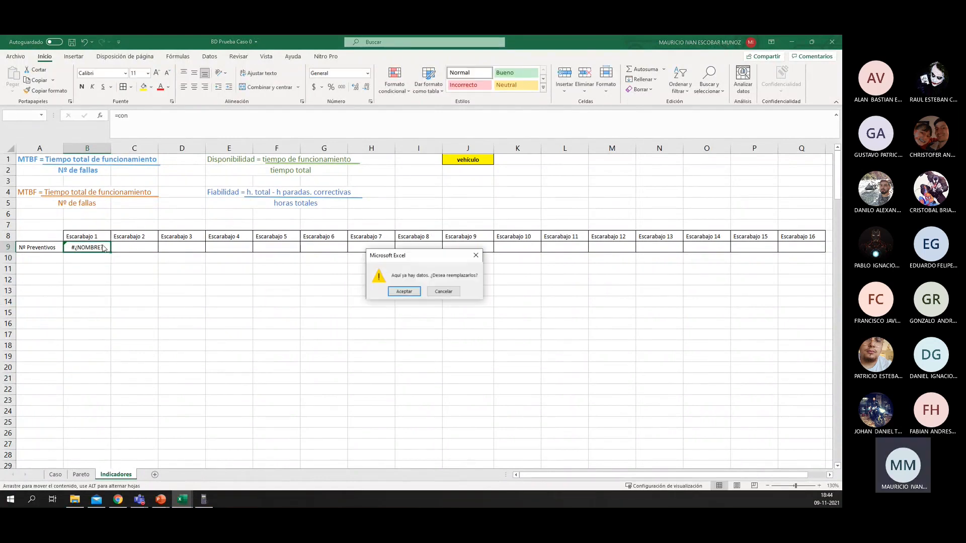
click(443, 291)
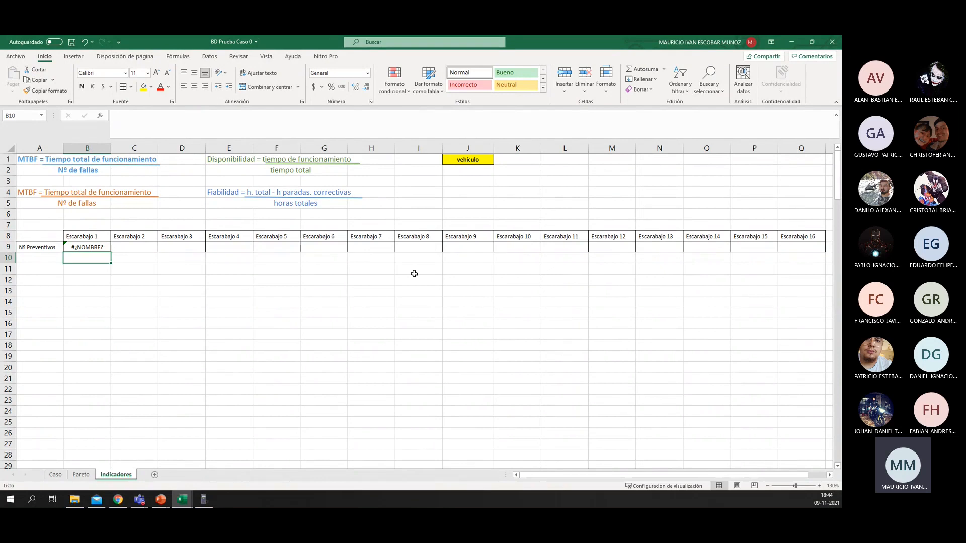
Step: Begin a CONTAR.SI.CONJUNTO formula in cell B9 under Escarabajo 1 and open its function arguments dialog
click(91, 248)
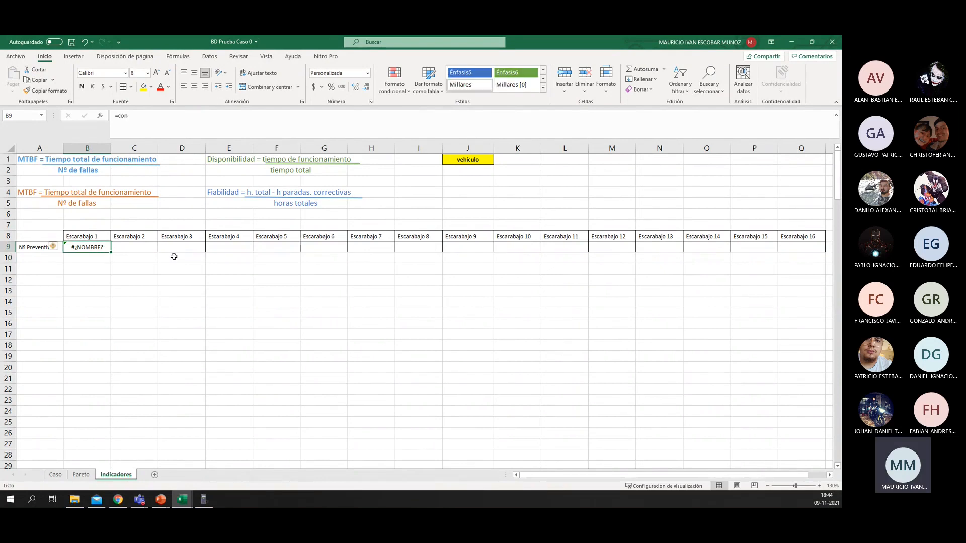
text(=con)
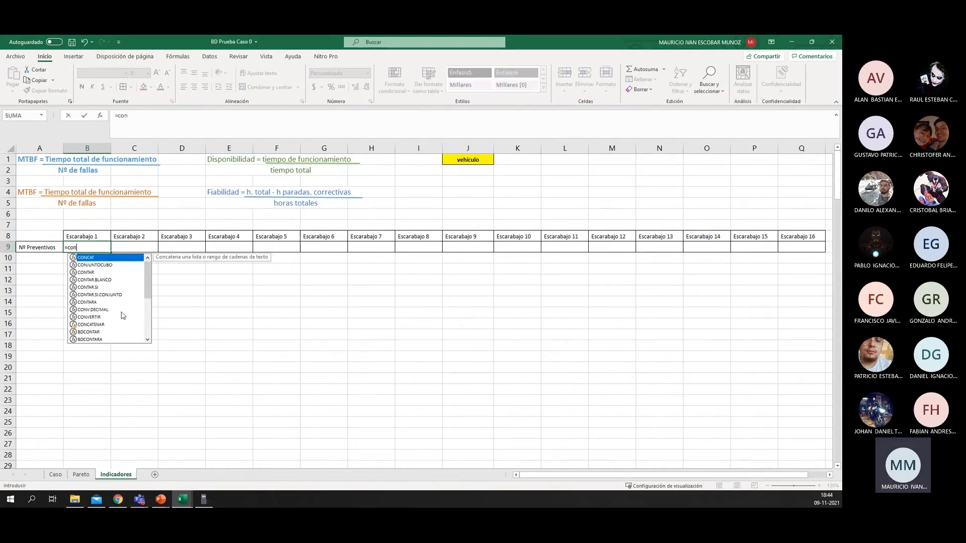
click(99, 295)
key(ctrl+1)
click(87, 289)
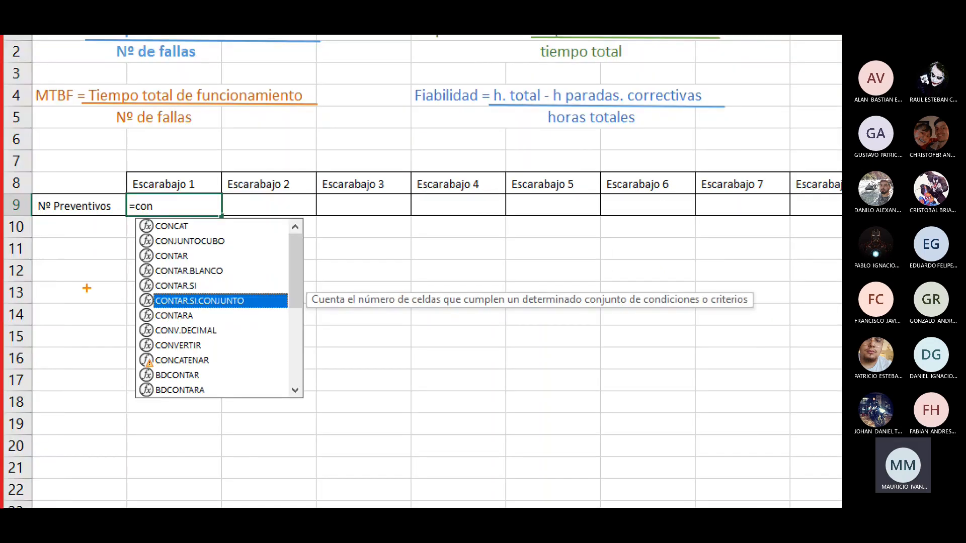
mouse_move(121, 285)
mouse_down()
mouse_move(159, 309)
mouse_move(347, 318)
mouse_up()
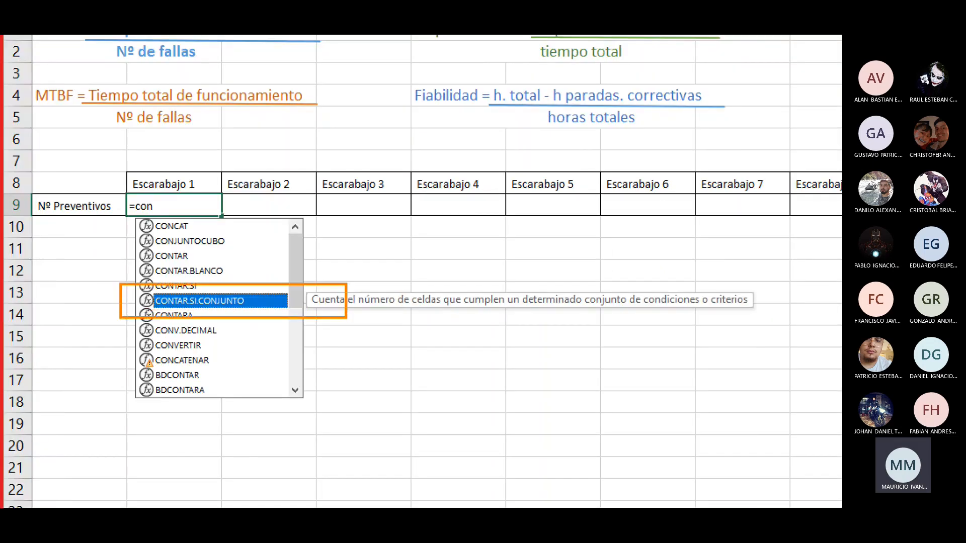
key(Escape)
double_click(94, 295)
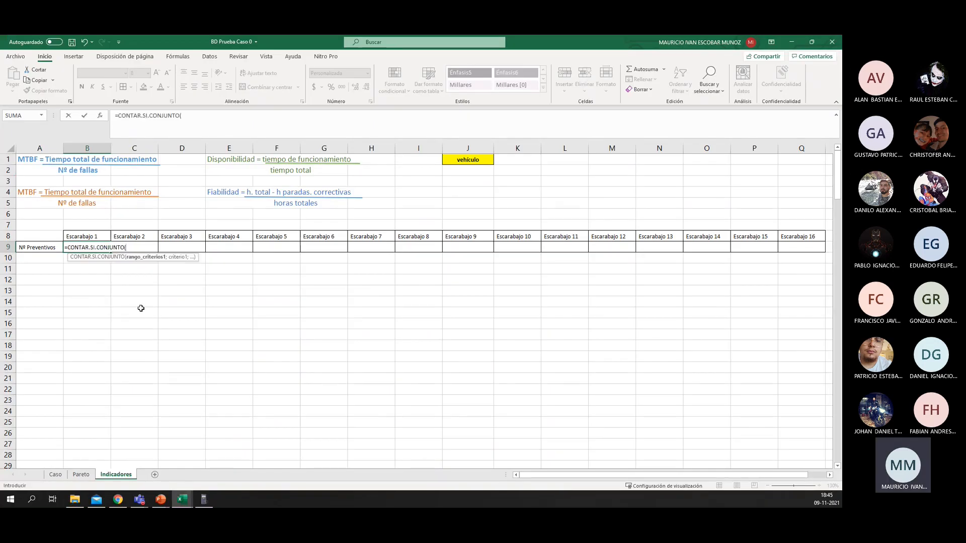
click(101, 116)
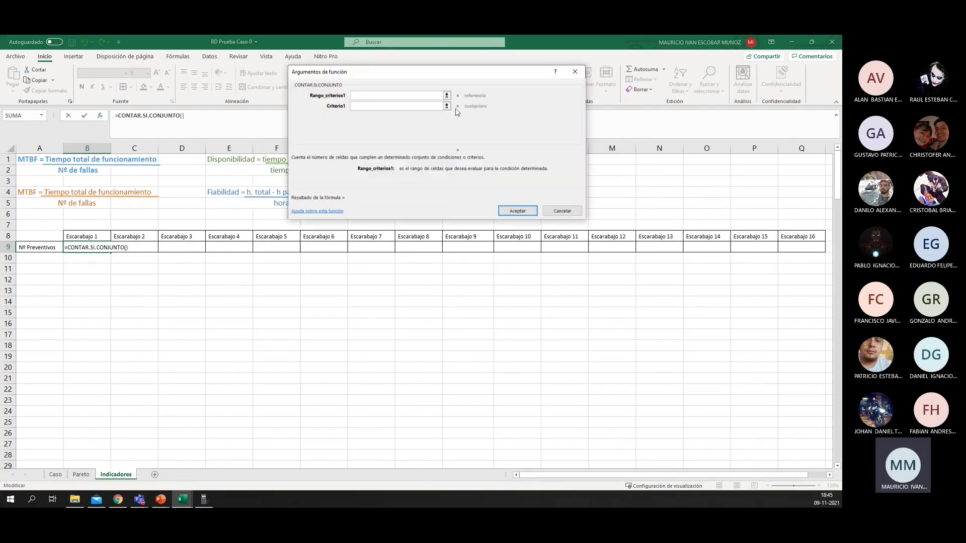
Step: Set the first criteria range to the vehicle column Caso!C2:C178 and its criterion to header cell B8
drag(450, 71, 463, 126)
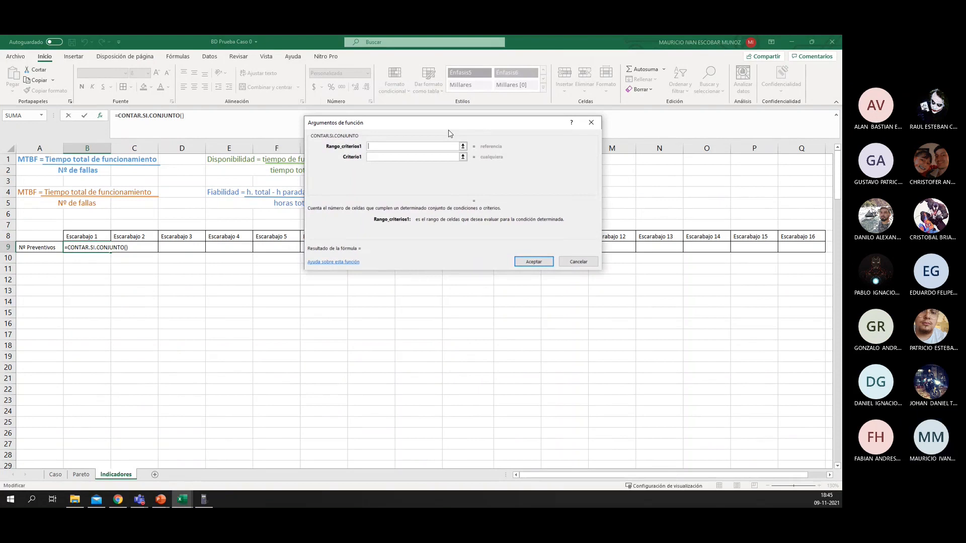
click(56, 474)
click(115, 171)
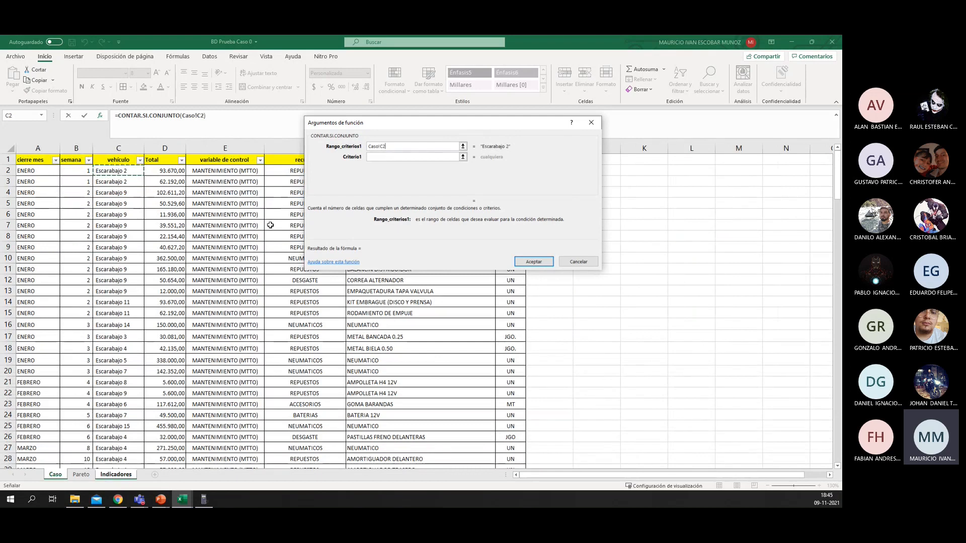
key(ctrl+shift+Down)
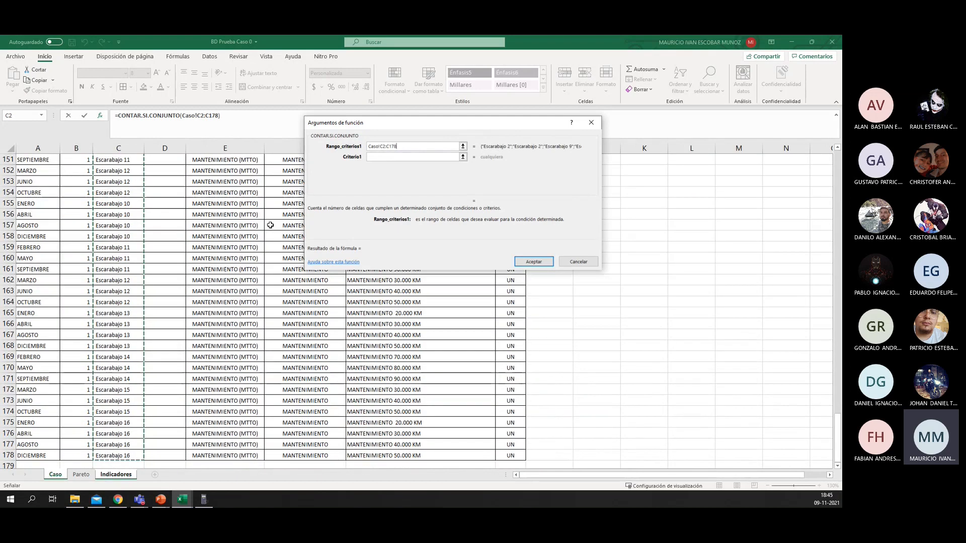
click(376, 156)
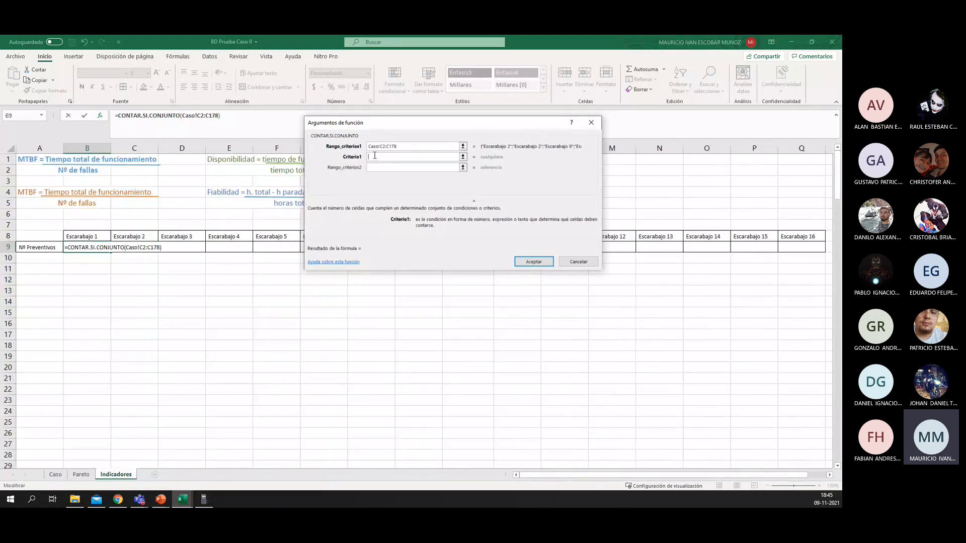
click(86, 234)
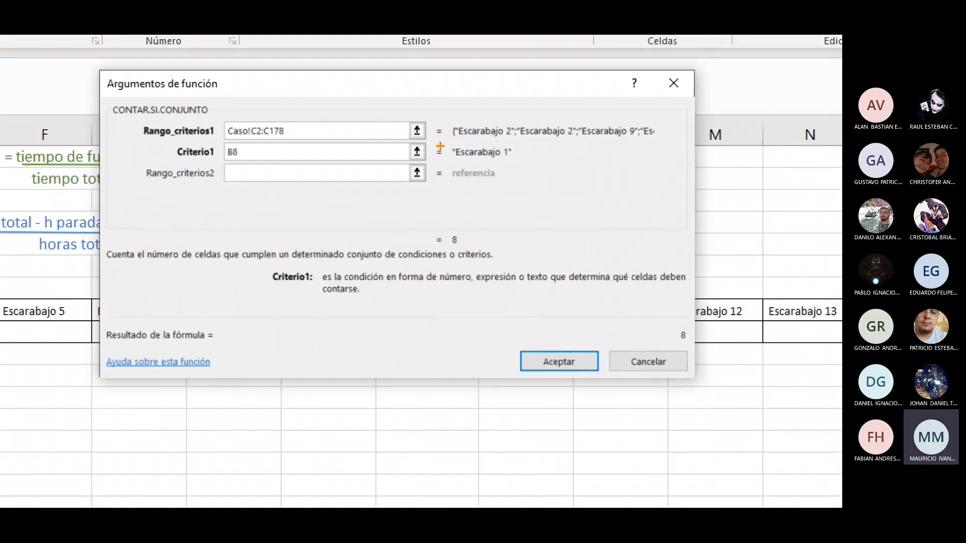
mouse_move(440, 146)
mouse_down()
mouse_move(489, 184)
mouse_move(528, 157)
mouse_move(453, 258)
mouse_move(460, 232)
mouse_move(470, 257)
mouse_up()
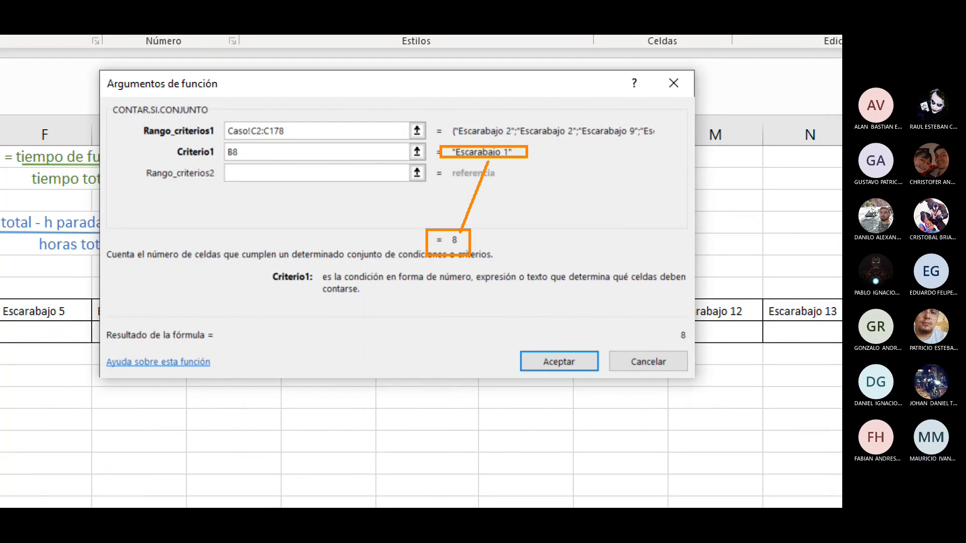
key(Escape)
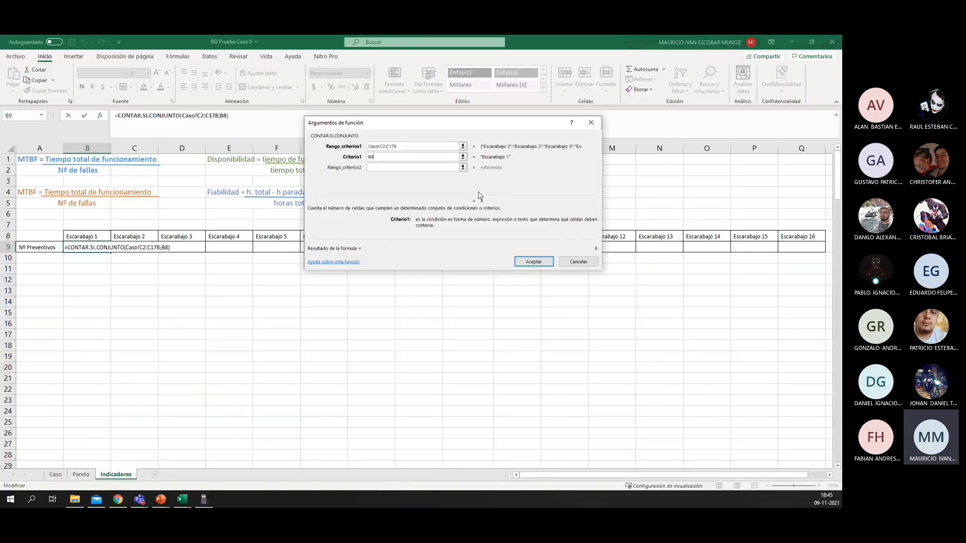
Step: Set the second criteria range of the count function to the recurso column, Caso!F2:F178
click(398, 166)
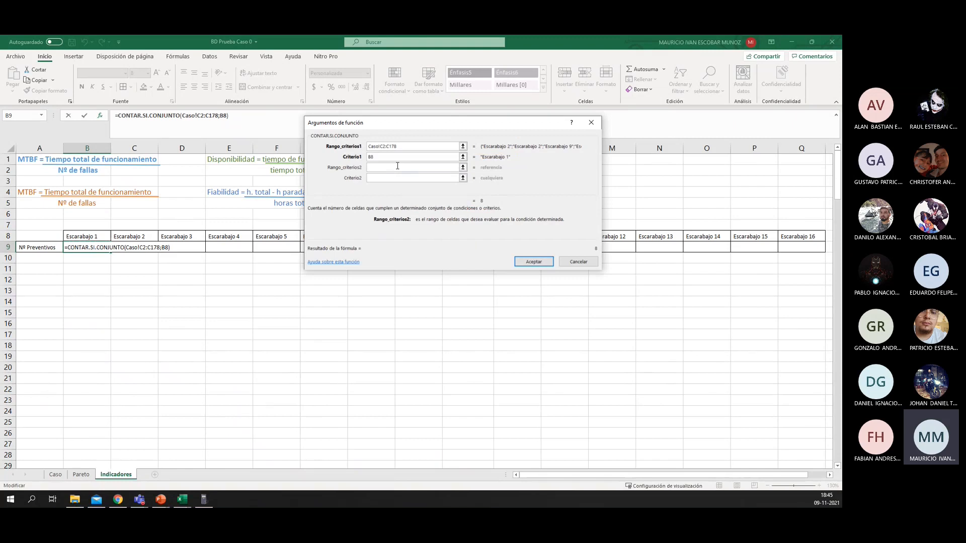
click(60, 476)
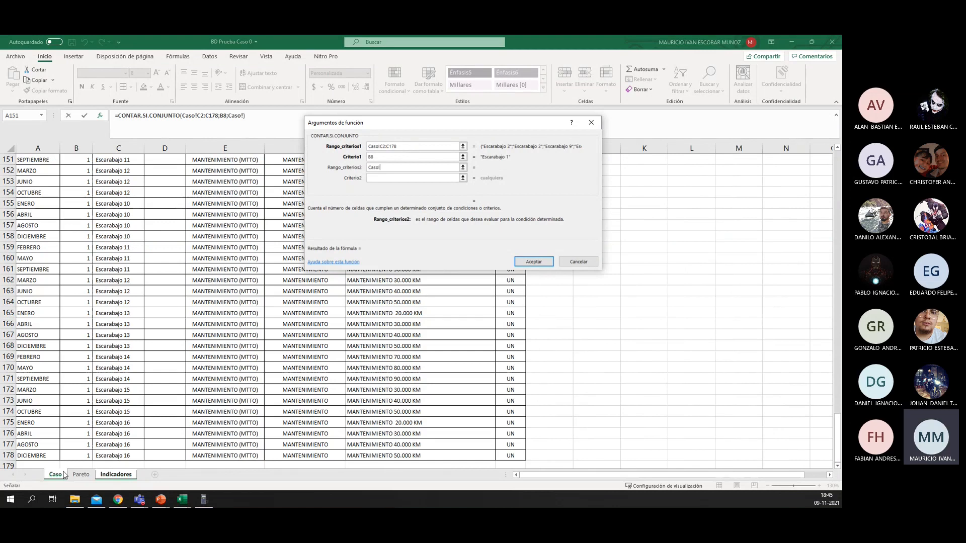
scroll(273, 403, up, 20)
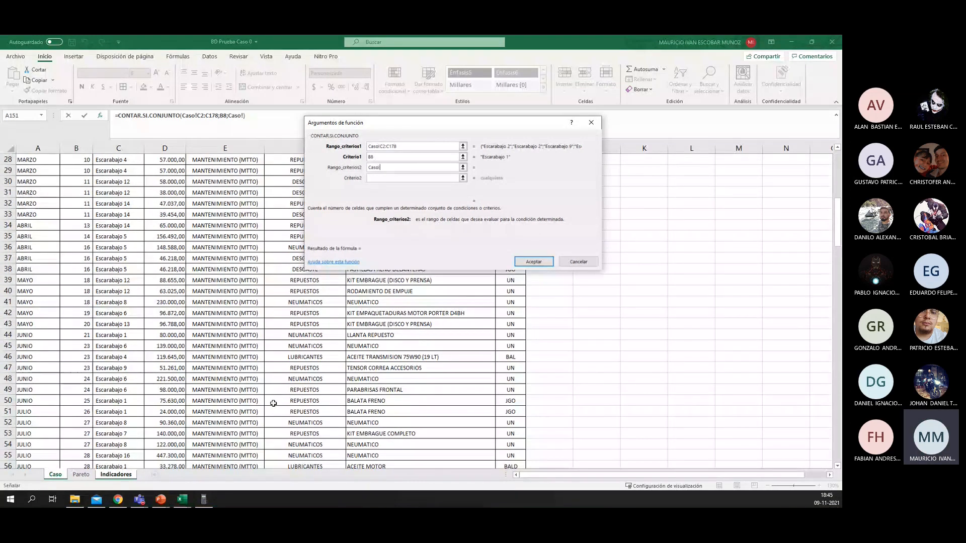
scroll(273, 404, up, 5)
scroll(298, 341, down, 20)
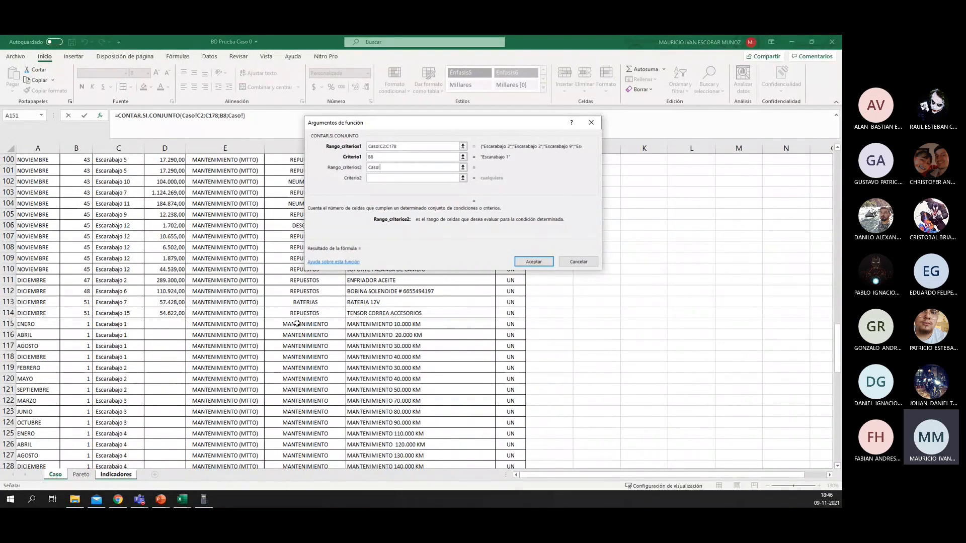
scroll(297, 323, up, 6)
scroll(297, 323, up, 20)
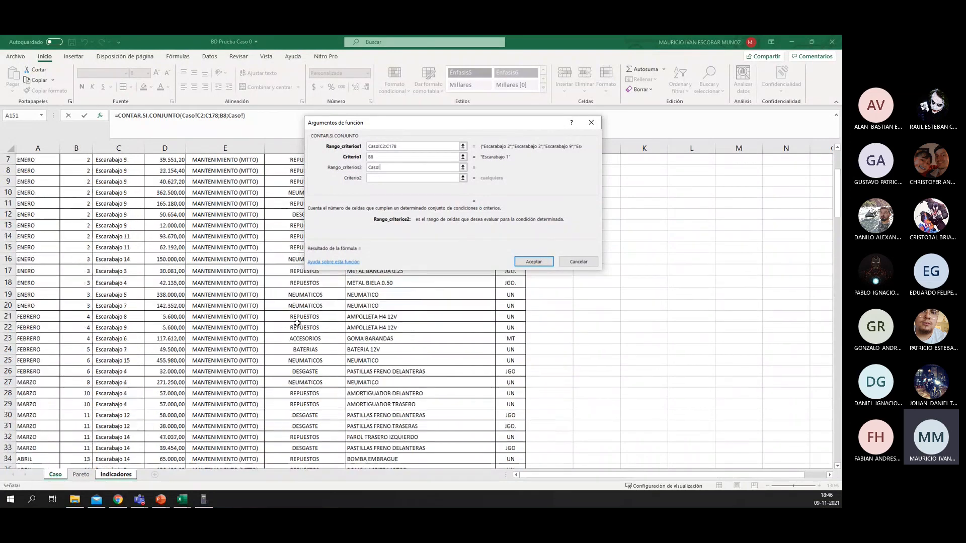
drag(353, 125, 407, 130)
click(304, 170)
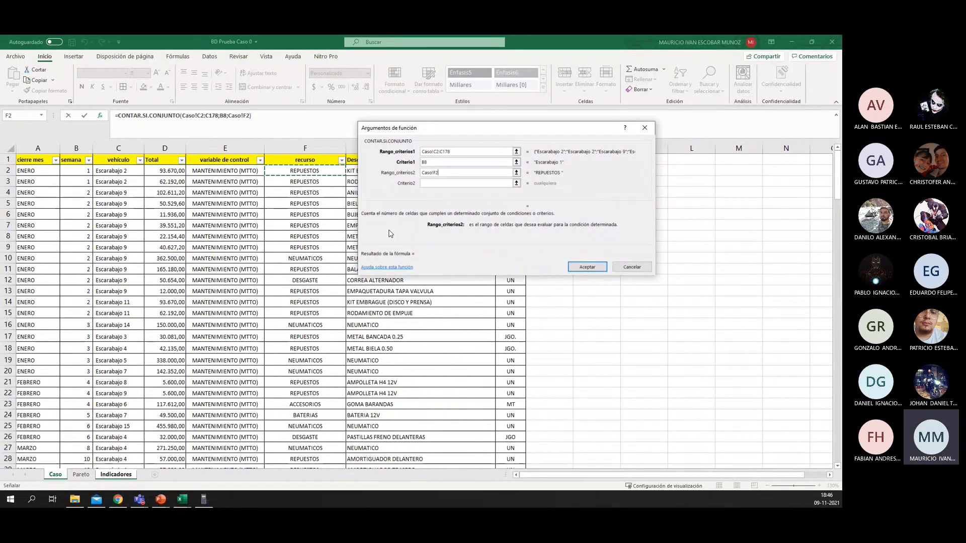
key(ctrl+shift+Down)
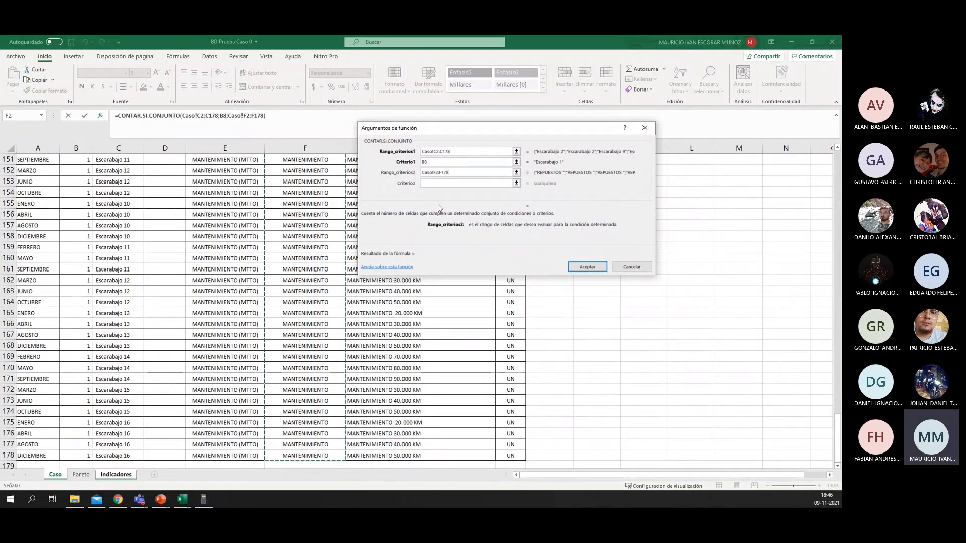
click(433, 182)
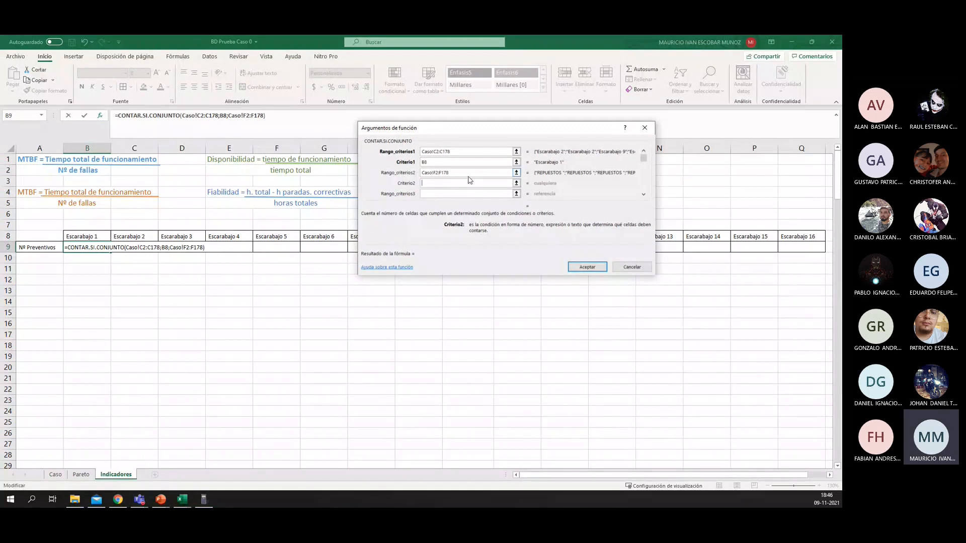
Step: Set the second criterion of the count function to "MANTENIMIENTO" and accept the formula in B9
text(MANTENIMIEN)
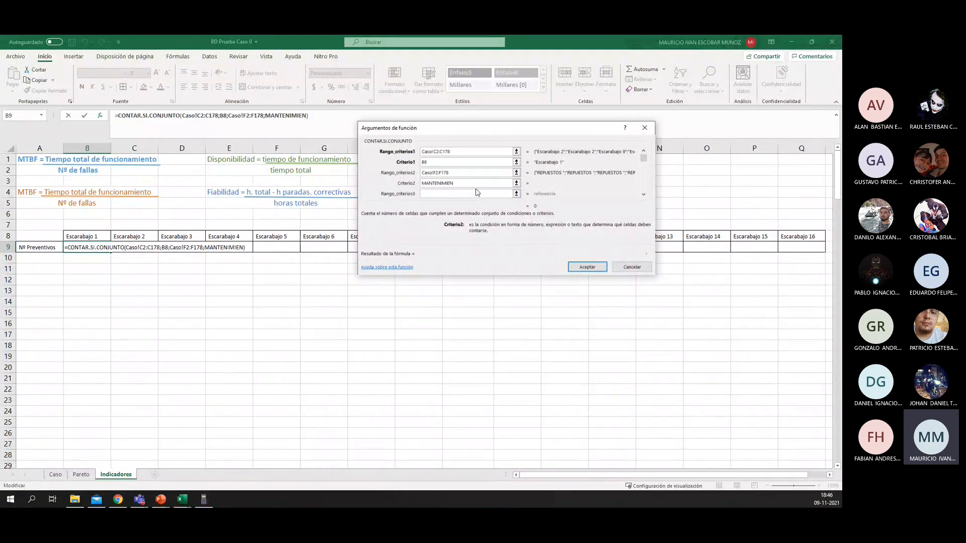
text(TO)
click(469, 173)
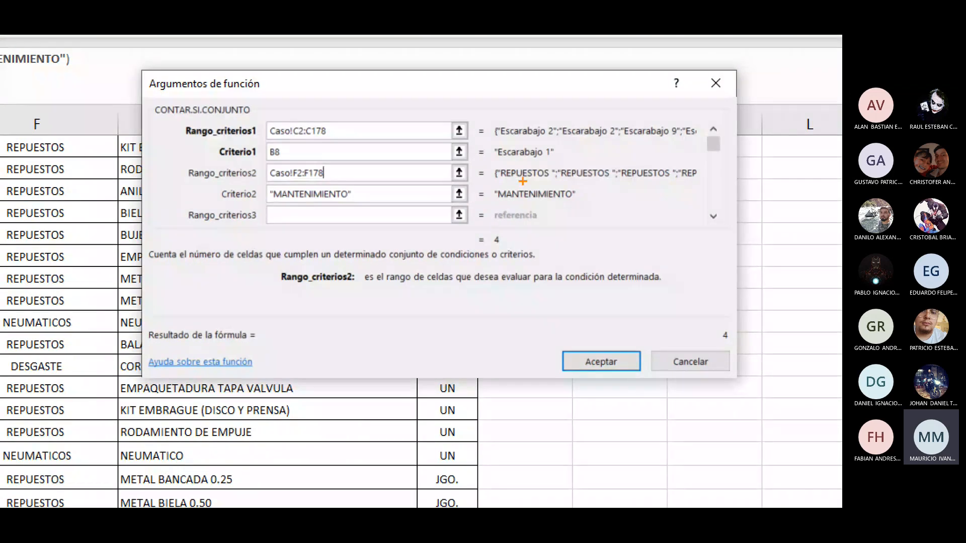
drag(488, 157, 576, 157)
mouse_move(509, 229)
mouse_down()
mouse_move(475, 234)
mouse_move(518, 235)
mouse_move(491, 223)
mouse_up()
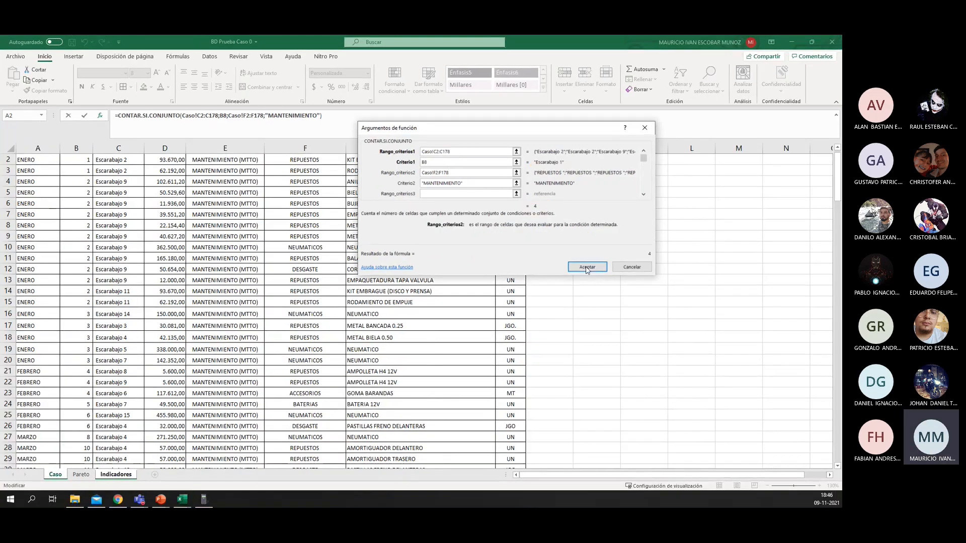
click(601, 362)
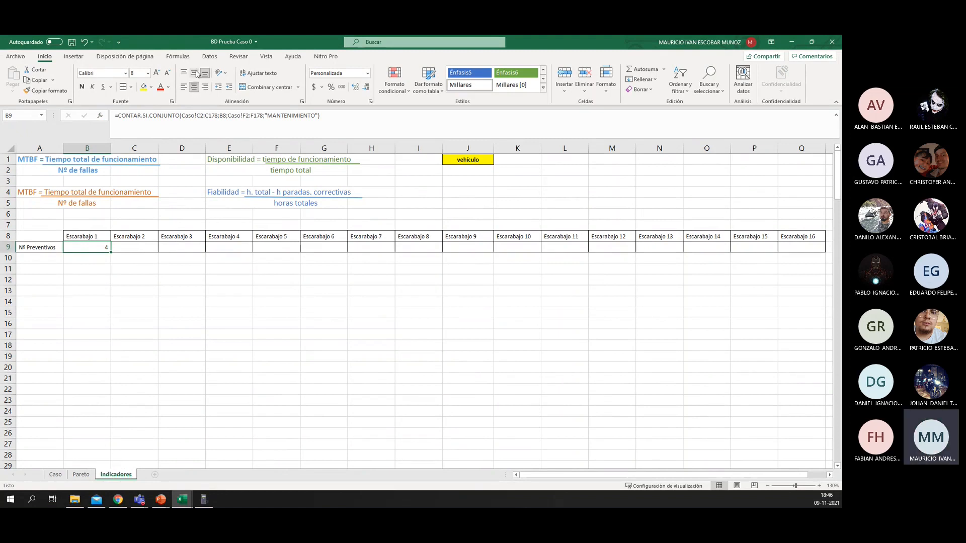
Step: Make both criteria ranges in the B9 formula absolute, $C$2:$C$178 and $F$2:$F$178 of Caso, and fill the formula across to Q9
click(133, 266)
click(88, 240)
click(88, 245)
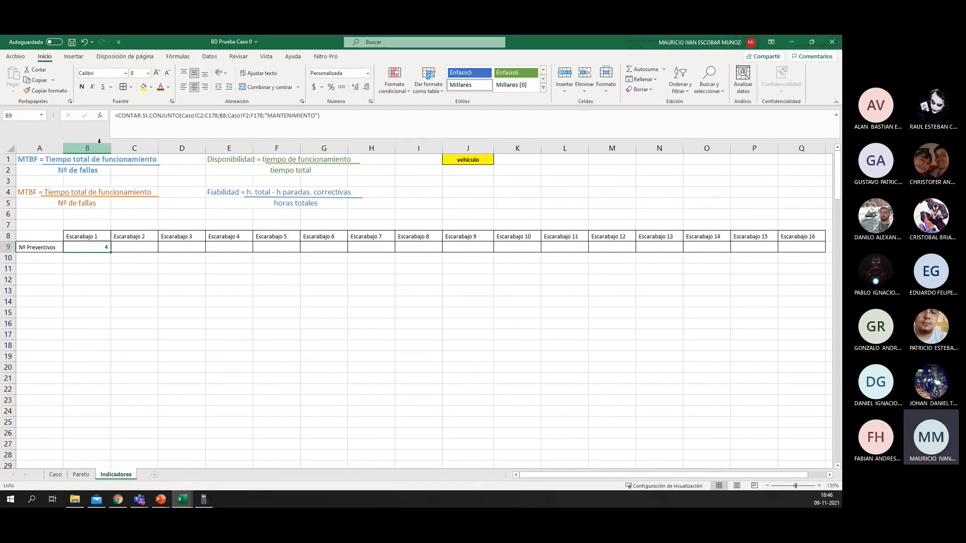
click(100, 116)
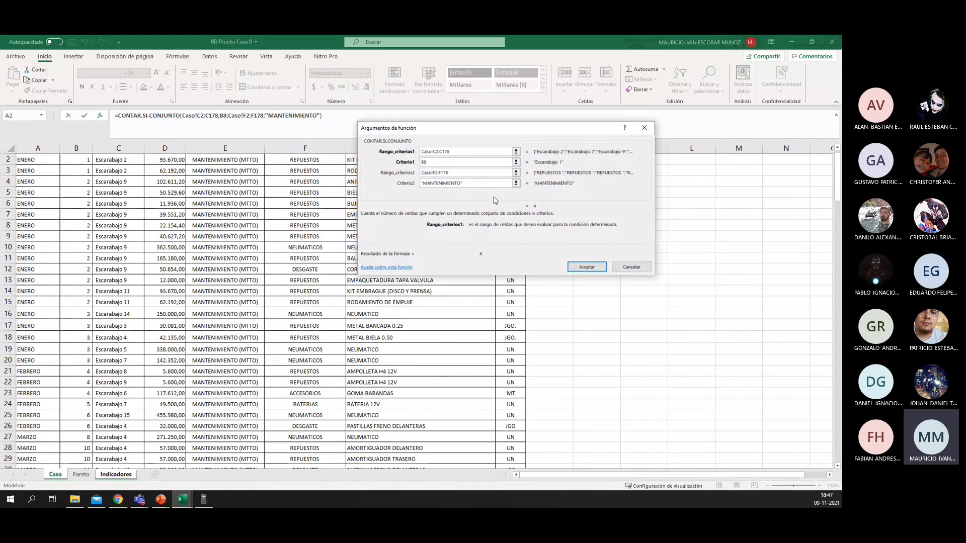
key(F4)
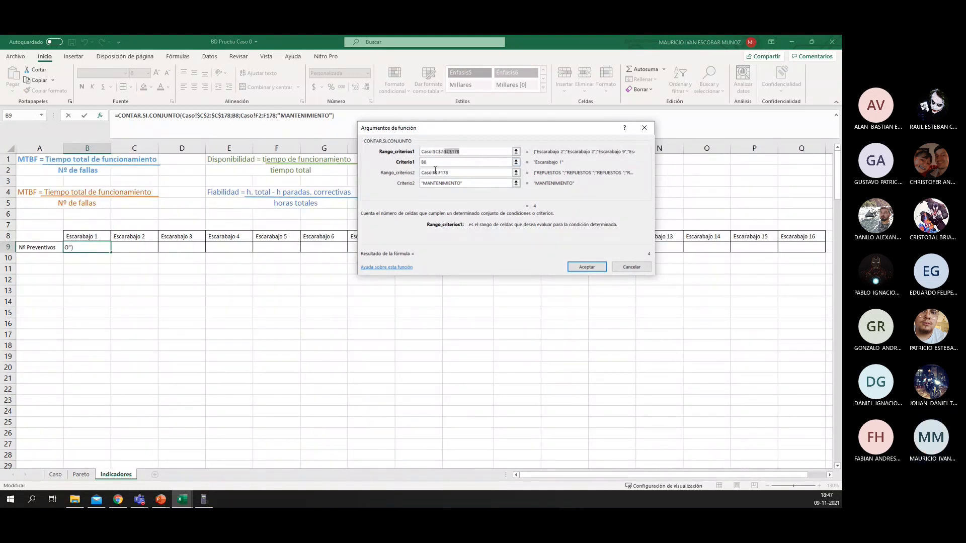
click(435, 172)
key(F4)
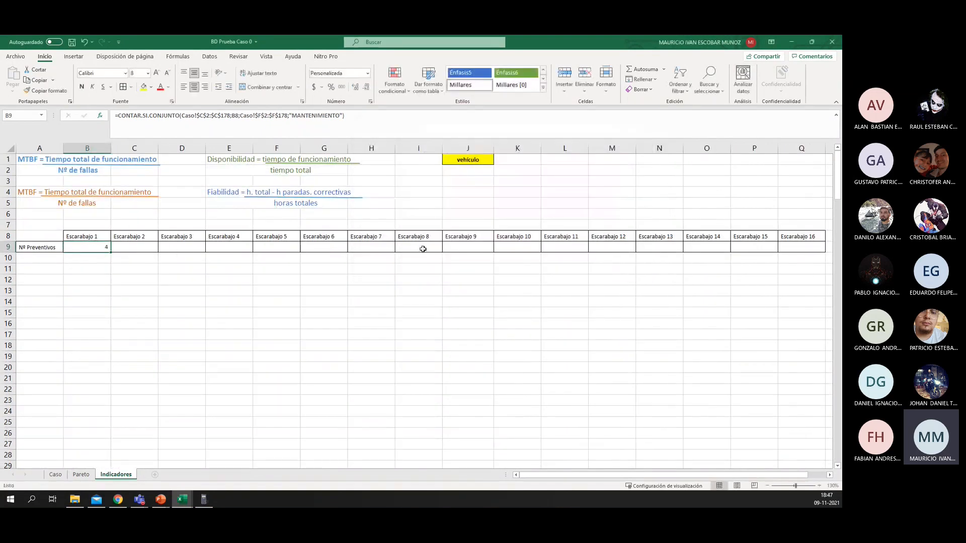
drag(110, 253, 797, 239)
click(135, 280)
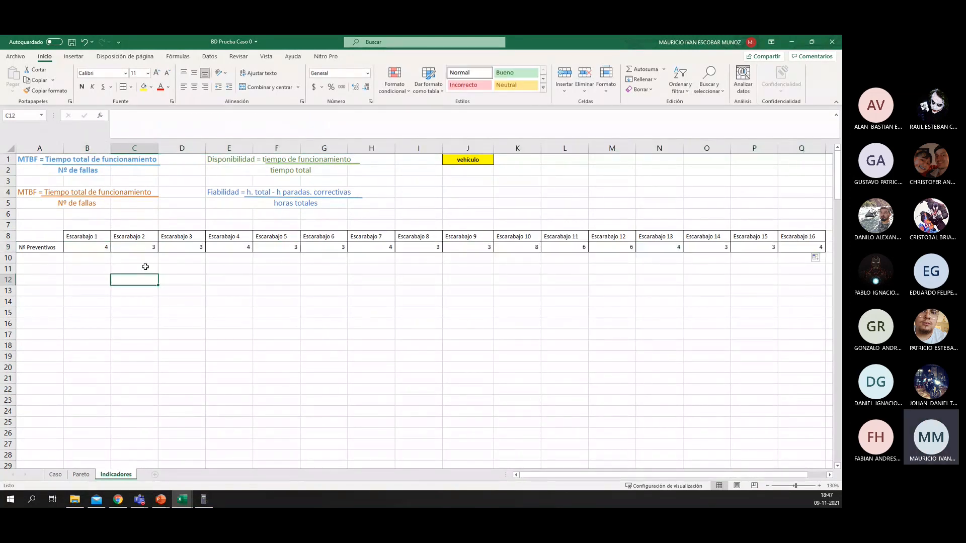
Step: Check the filled count formulas along row 9, cell by cell from Escarabajo 2 onward
click(134, 247)
key(Right)
key(Right)
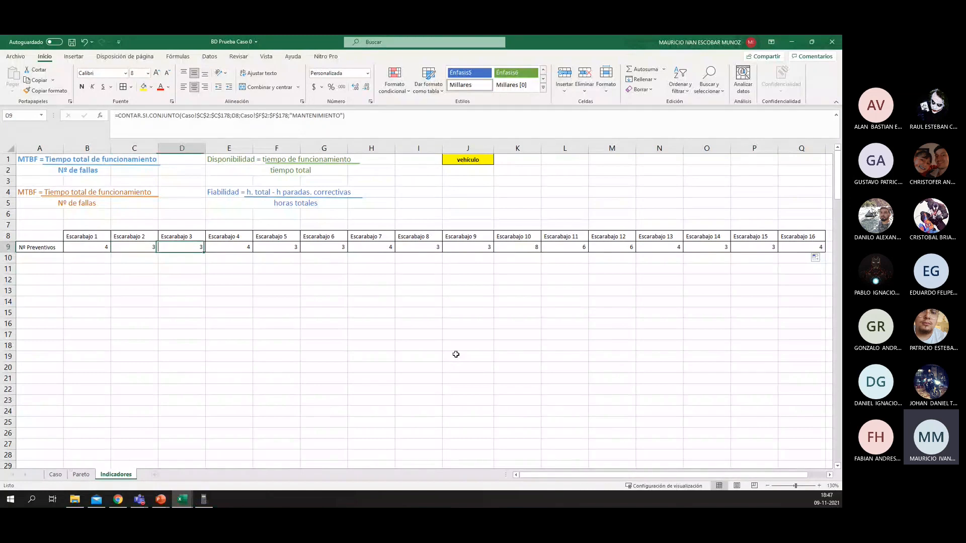
key(Right)
key(Right)
key(Right)
key(Right)
key(Right)
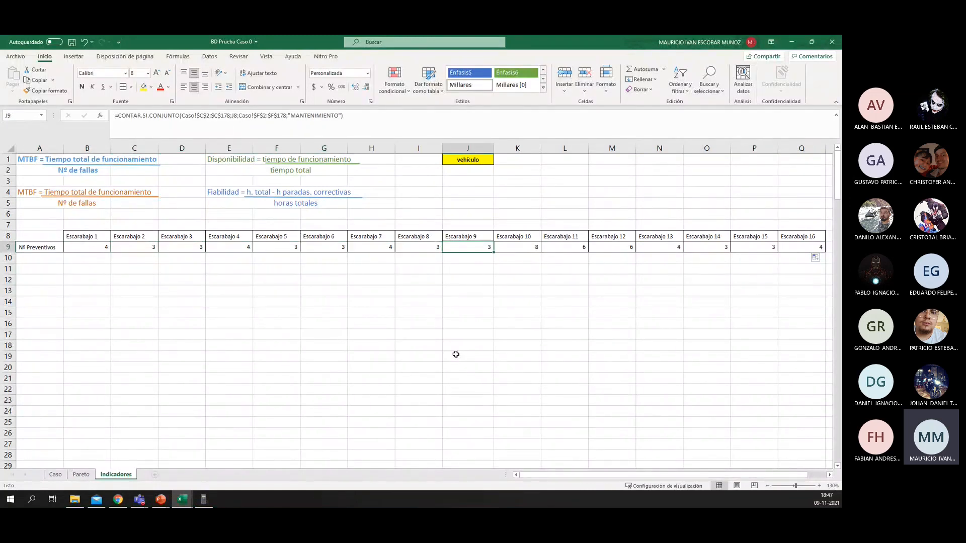
key(Right)
key(Right)
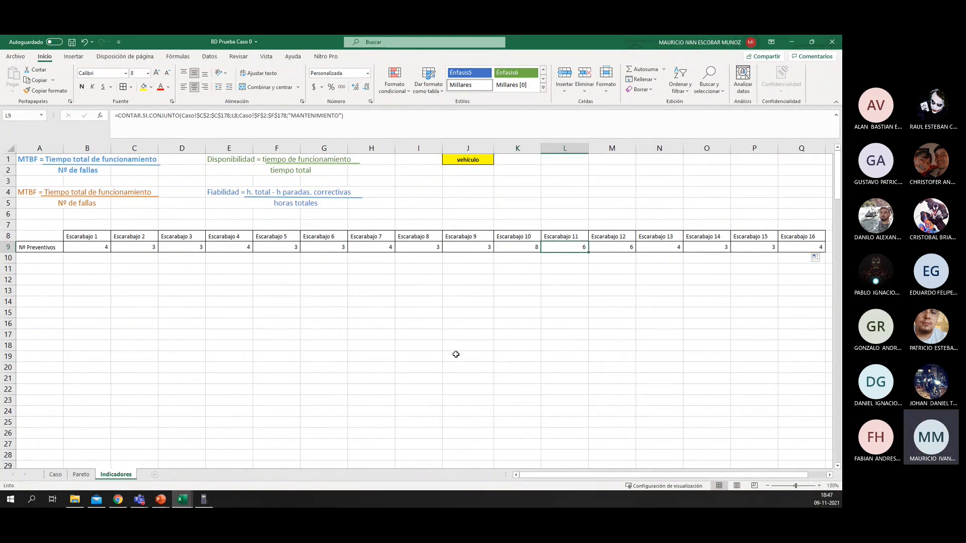
key(Right)
key(Right)
key(Right)
key(Right)
key(Right)
key(Left)
key(Left)
key(Left)
key(Left)
key(Left)
key(Left)
key(Left)
key(Left)
key(Left)
key(Left)
key(Left)
key(Left)
key(Left)
key(Left)
key(Left)
key(Left)
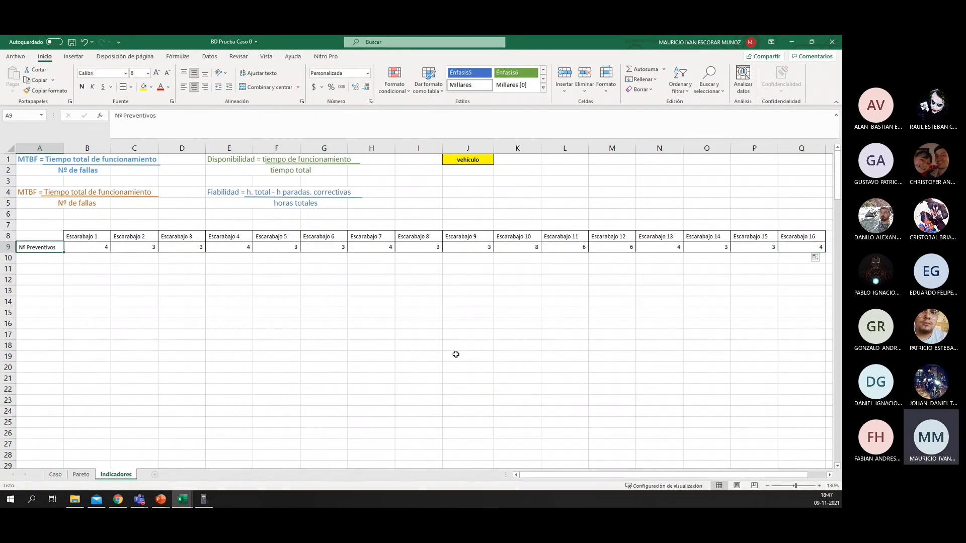
key(Down)
text(ti)
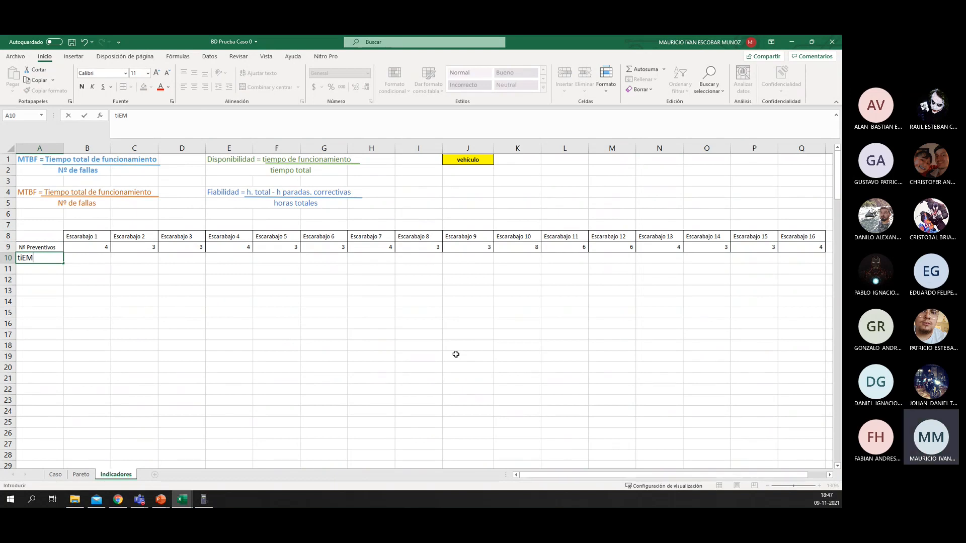
key(BackSpace)
key(BackSpace)
key(BackSpace)
key(BackSpace)
text(T)
key(Escape)
Step: Copy the formatting of the Nº Preventivos row, A9 to Q9, onto row 10
drag(25, 247, 801, 247)
click(45, 91)
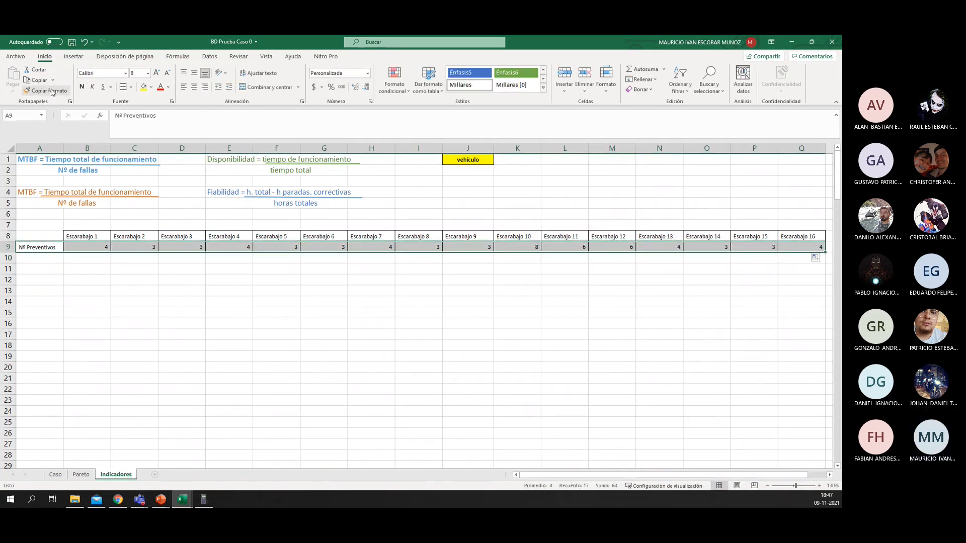
click(29, 258)
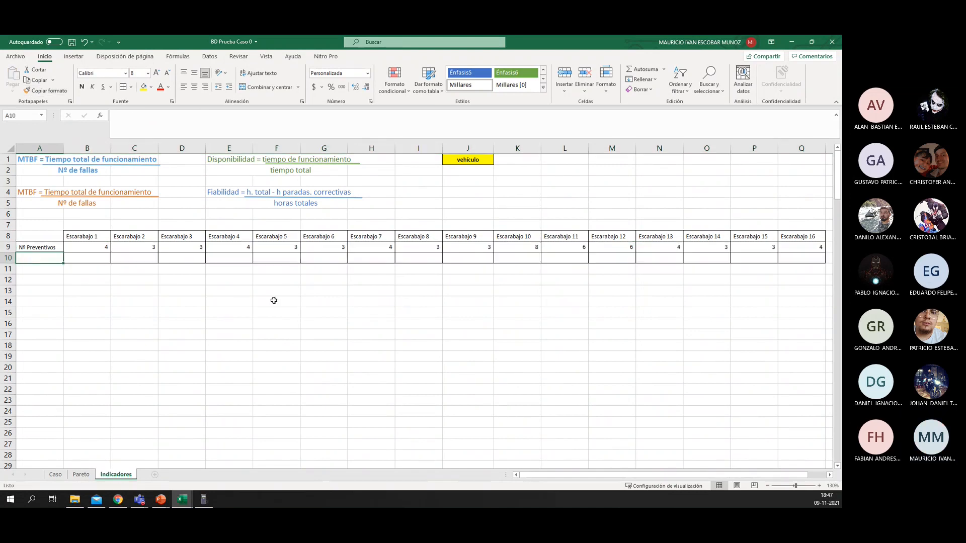
Step: Label cell A10 "Tiempo (horas)"
text(Tiemp)
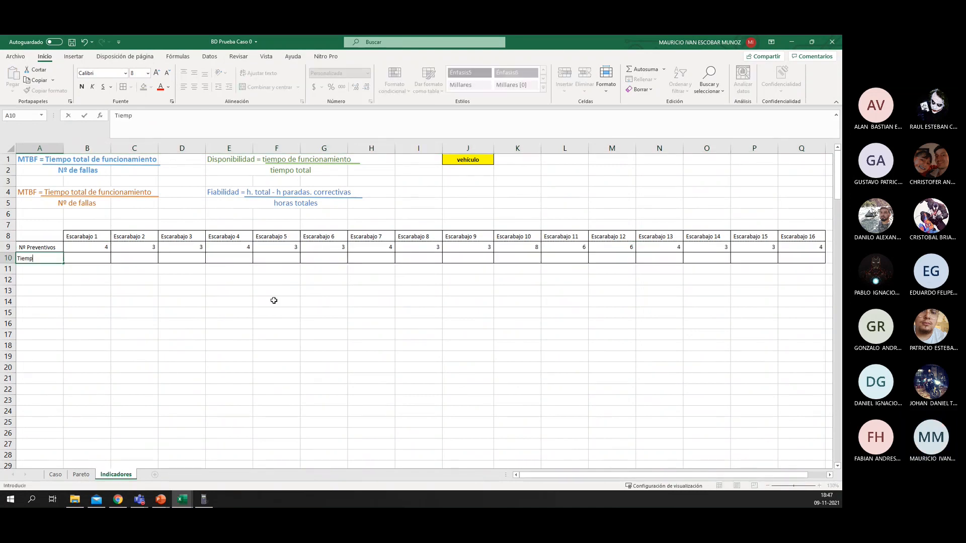
text(o)
key(Tab)
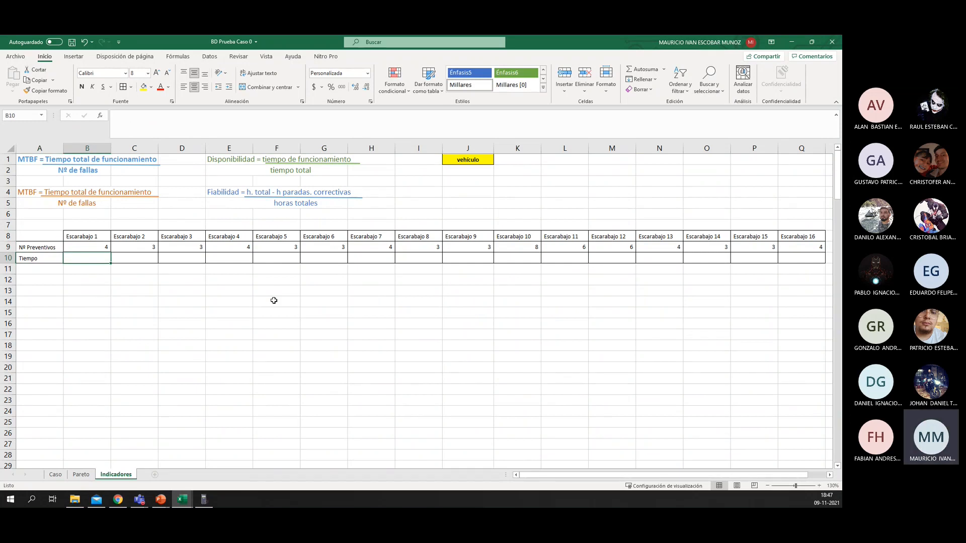
key(Left)
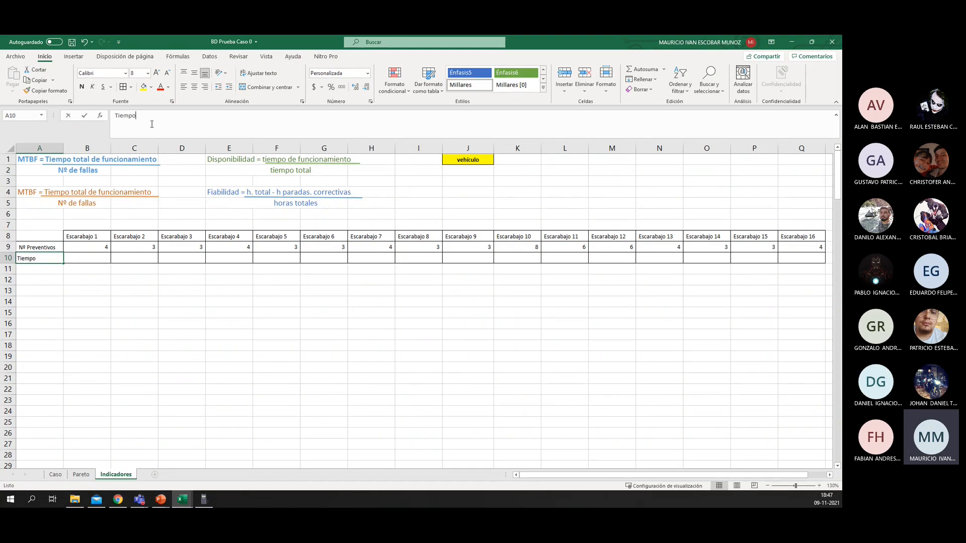
click(152, 125)
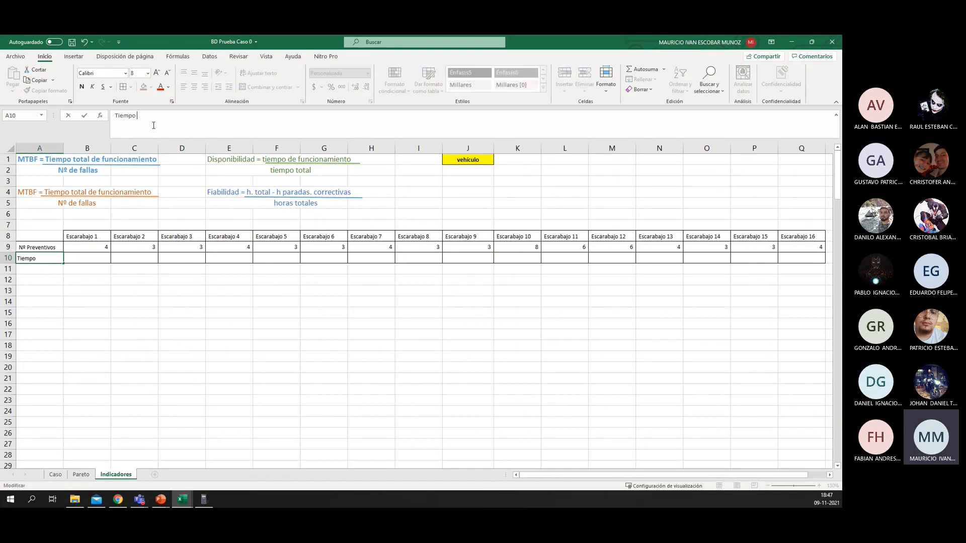
text((horas))
key(Return)
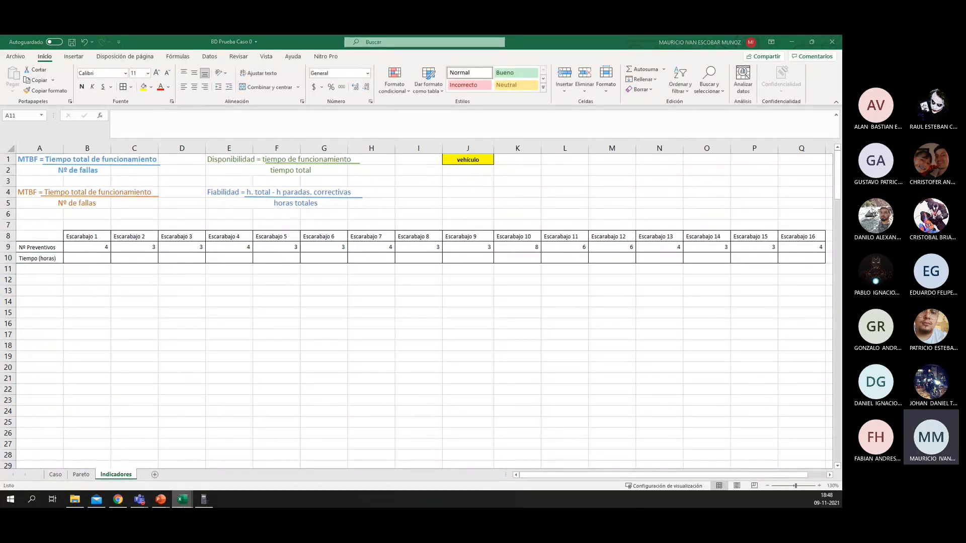
Step: Look up the 10.000 km service hours in the Valorización del Mantenimiento workbook and enter 3 in B10 of Indicadores
mouse_move(182, 499)
click(196, 475)
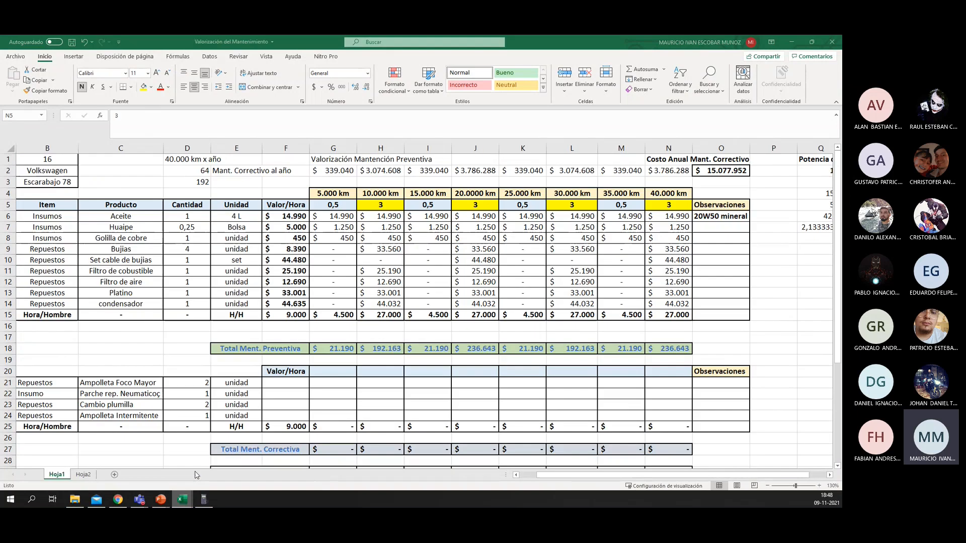
click(373, 205)
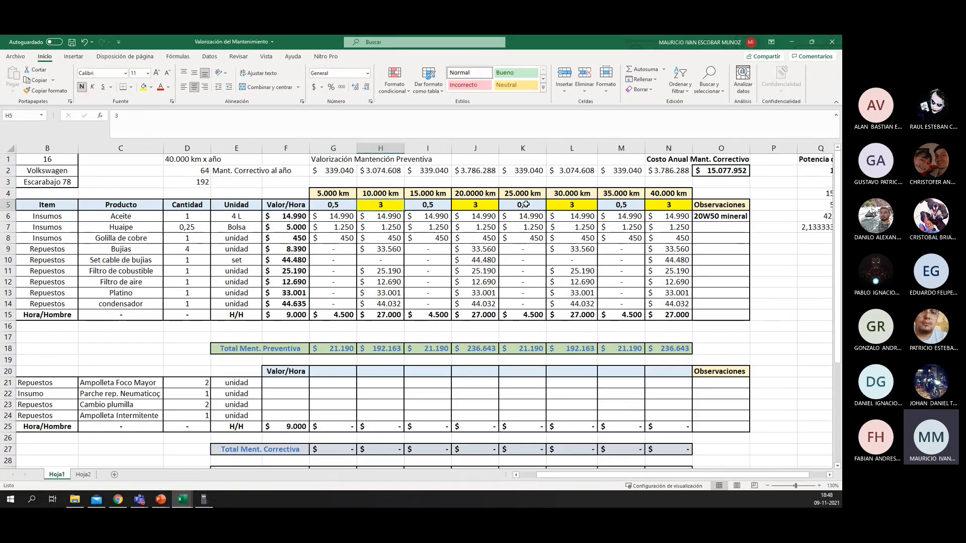
click(793, 41)
click(81, 261)
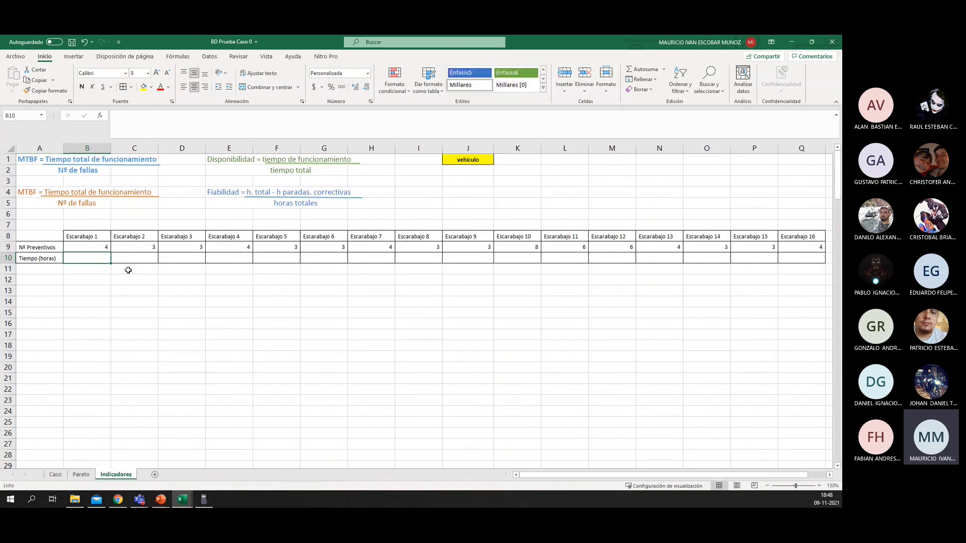
text(3)
key(Return)
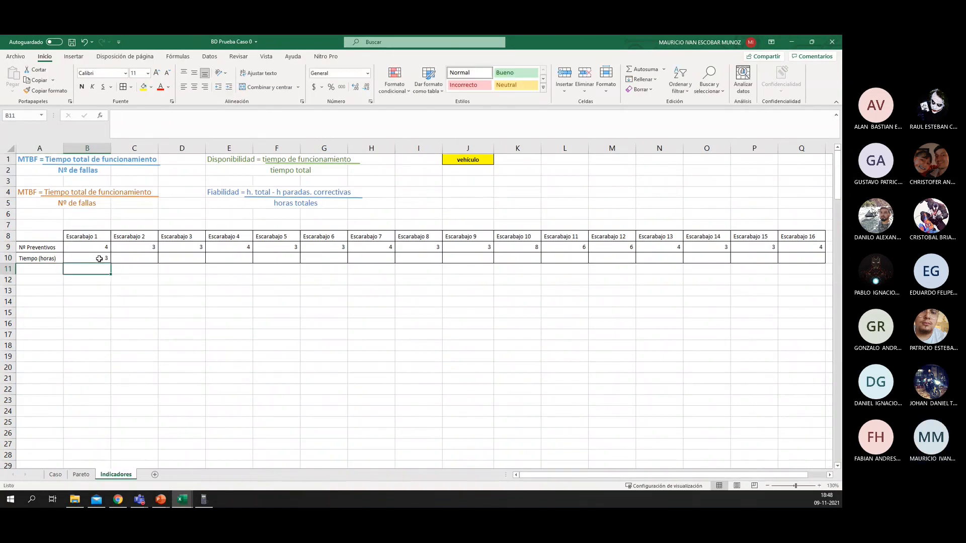
Step: Fill the Tiempo (horas) value from B10 across the row to Escarabajo 16 in Q10
click(99, 259)
drag(111, 264, 819, 275)
click(367, 302)
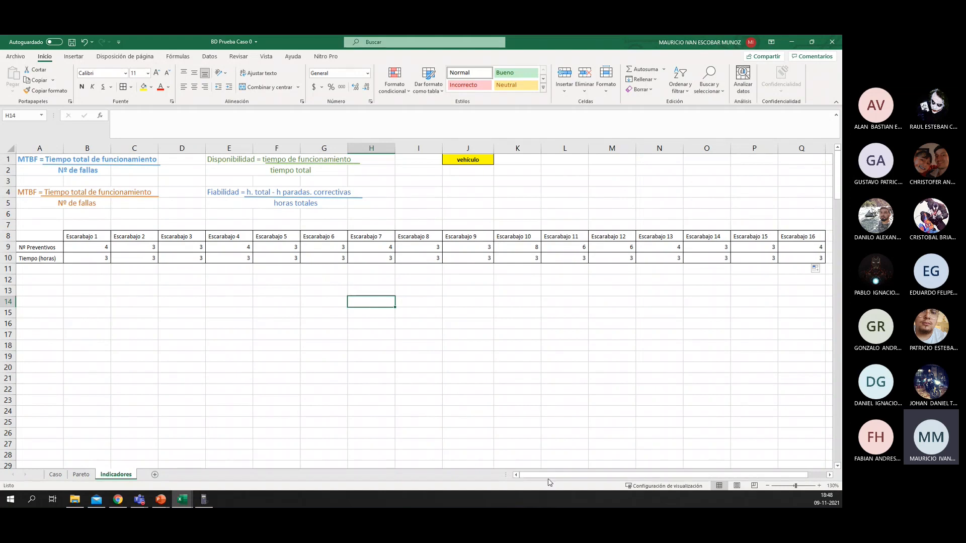
Step: Copy columns C to G, vehículo through Descripción, from the Caso sheet
drag(551, 475, 812, 473)
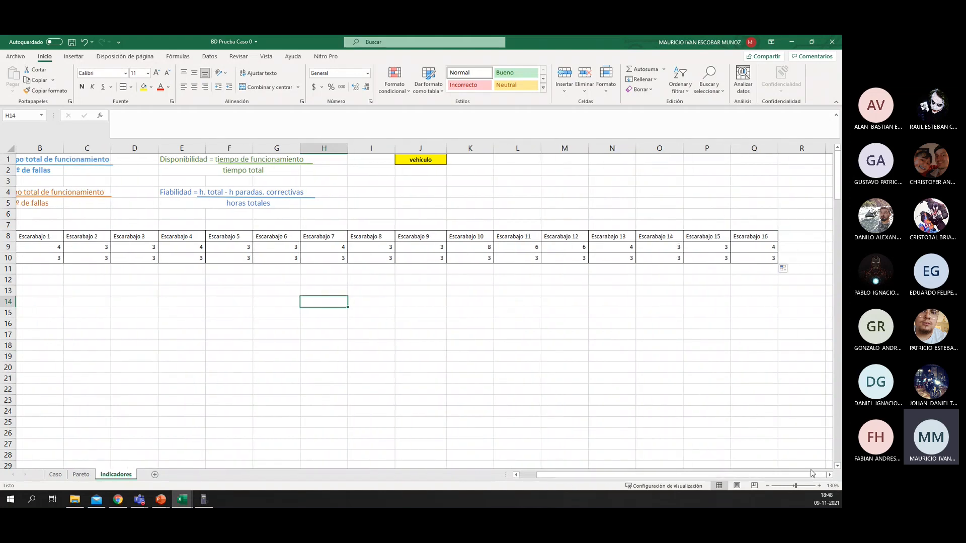
scroll(554, 282, right, 5)
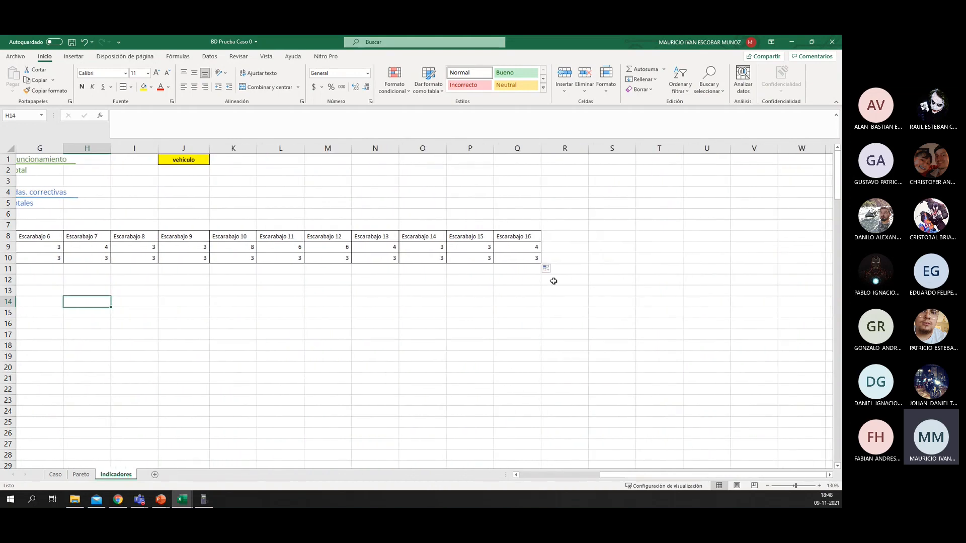
click(556, 269)
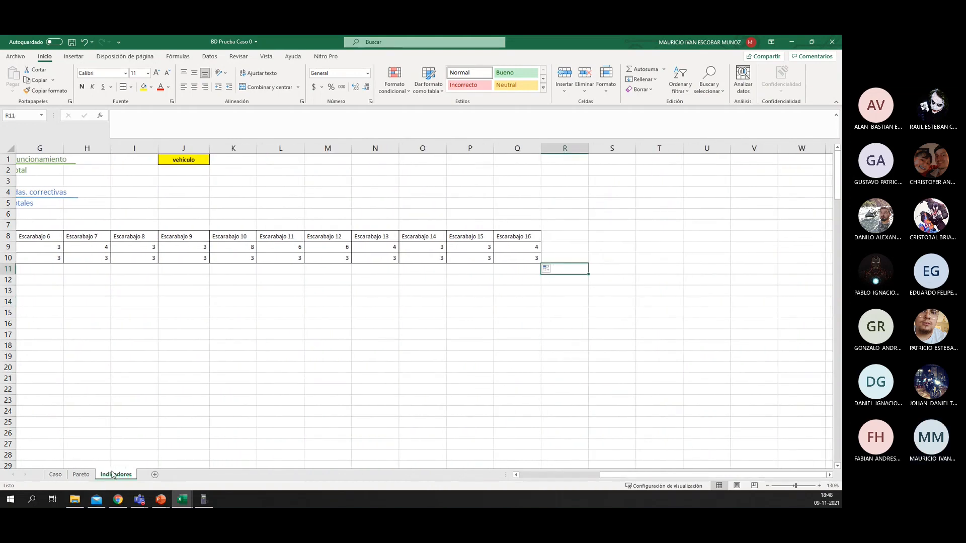
click(56, 474)
click(124, 148)
drag(125, 148, 443, 148)
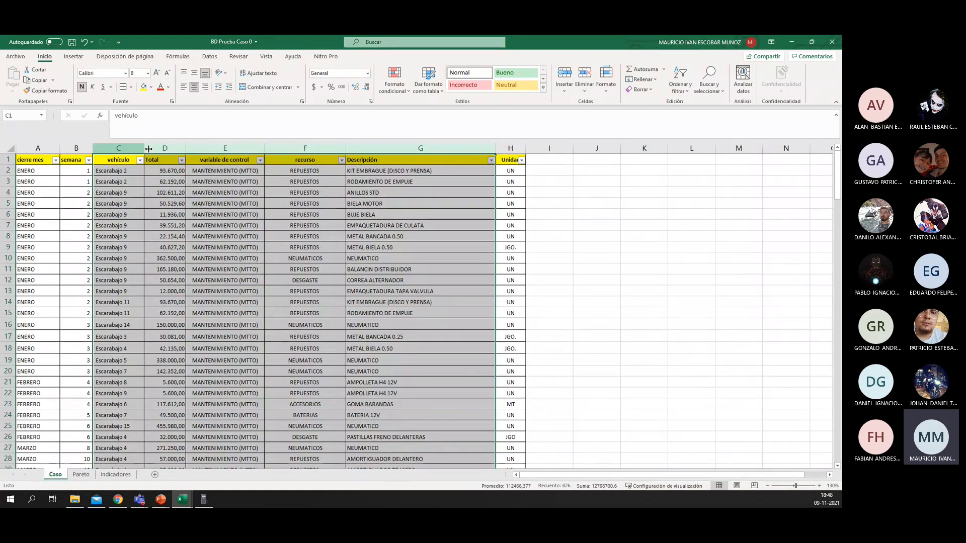
right_click(403, 201)
click(417, 219)
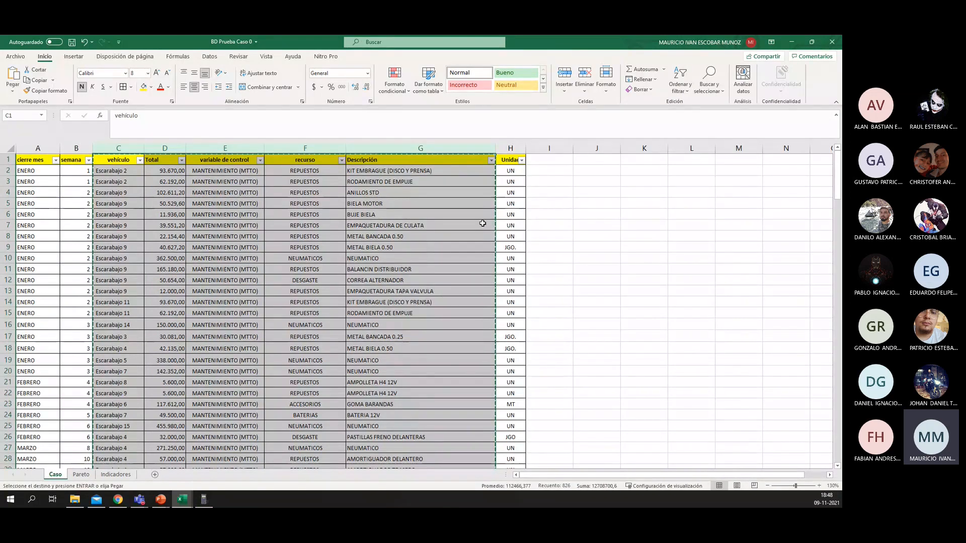
Step: Paste the copied Caso columns into the Indicadores sheet starting at S1
click(794, 40)
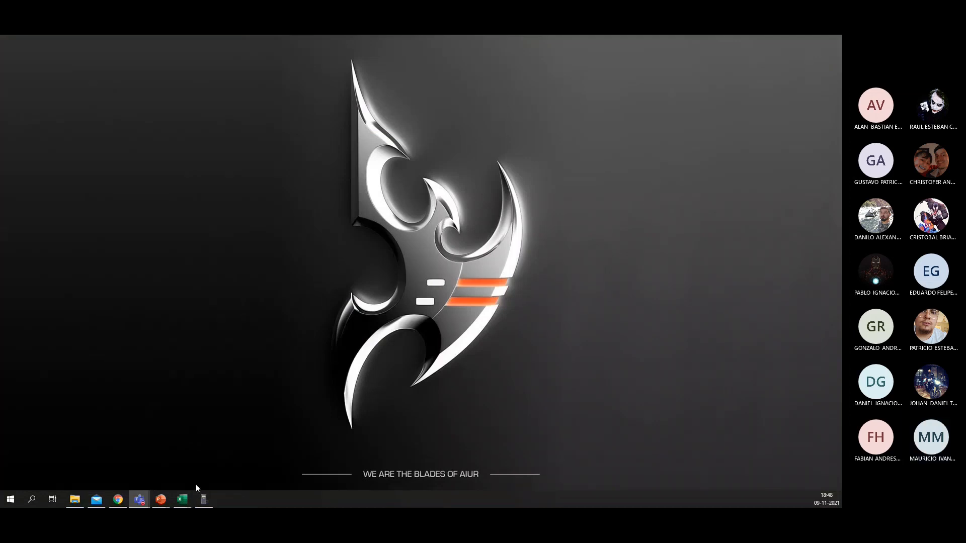
mouse_move(182, 498)
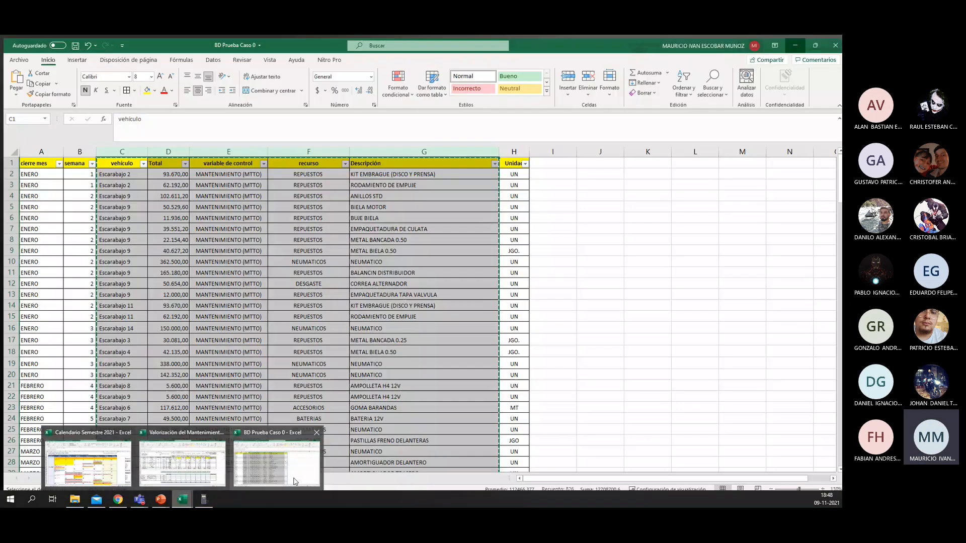
click(277, 463)
click(120, 474)
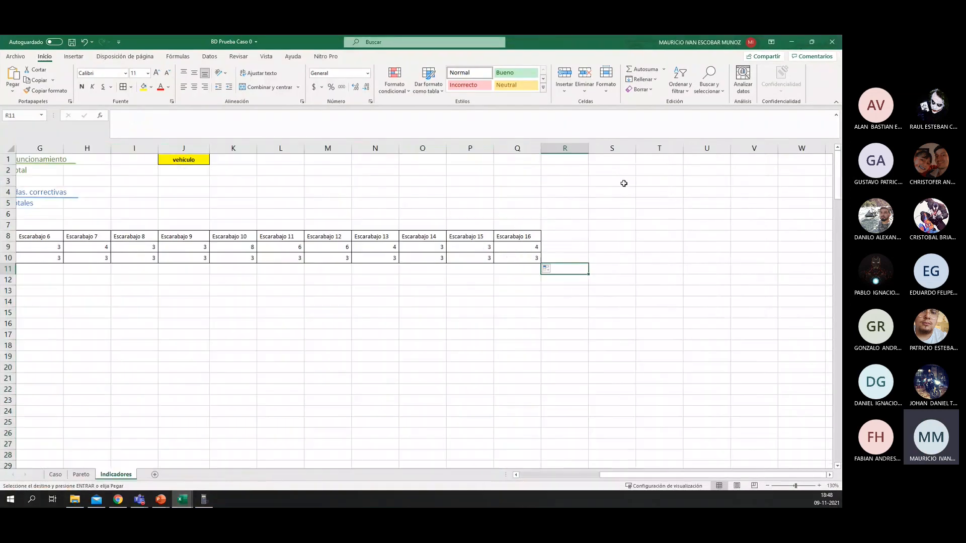
click(620, 158)
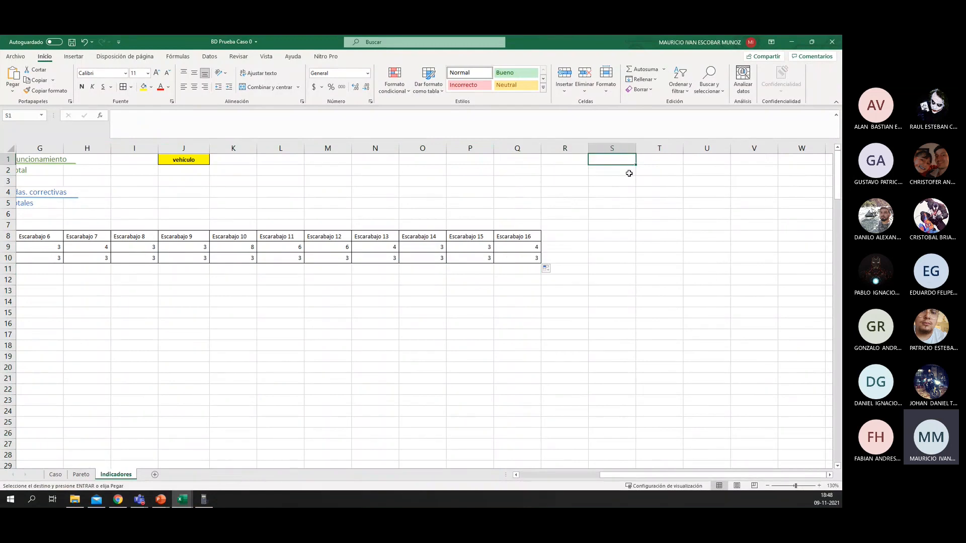
key(ctrl+v)
Step: Delete the Total, variable de control and recurso columns from the pasted data, keeping vehículo and Descripción
drag(659, 149, 607, 149)
right_click(607, 217)
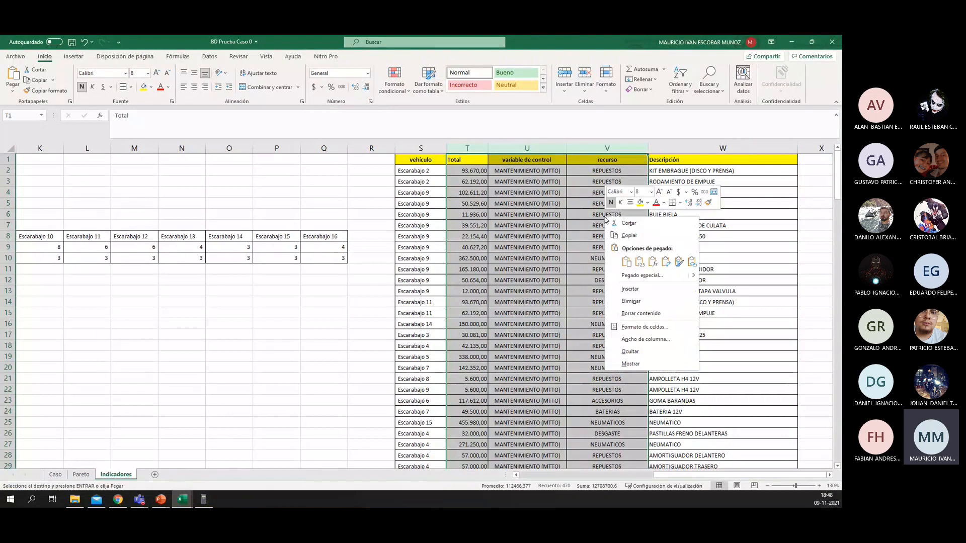
click(631, 301)
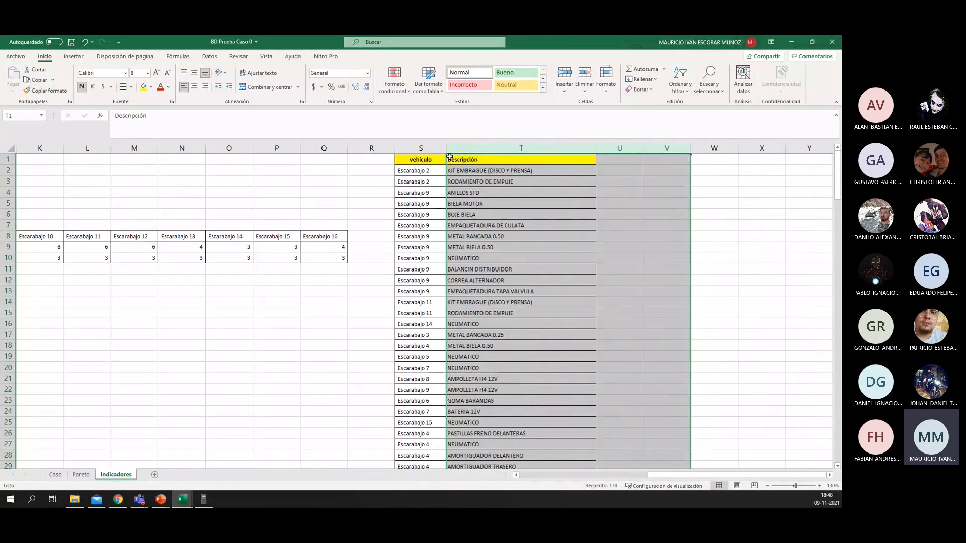
Step: Remove duplicate rows from the vehículo and Descripción list, comparing both columns and treating the first row as headers
click(432, 158)
key(ctrl+shift+Down)
key(ctrl+shift+Right)
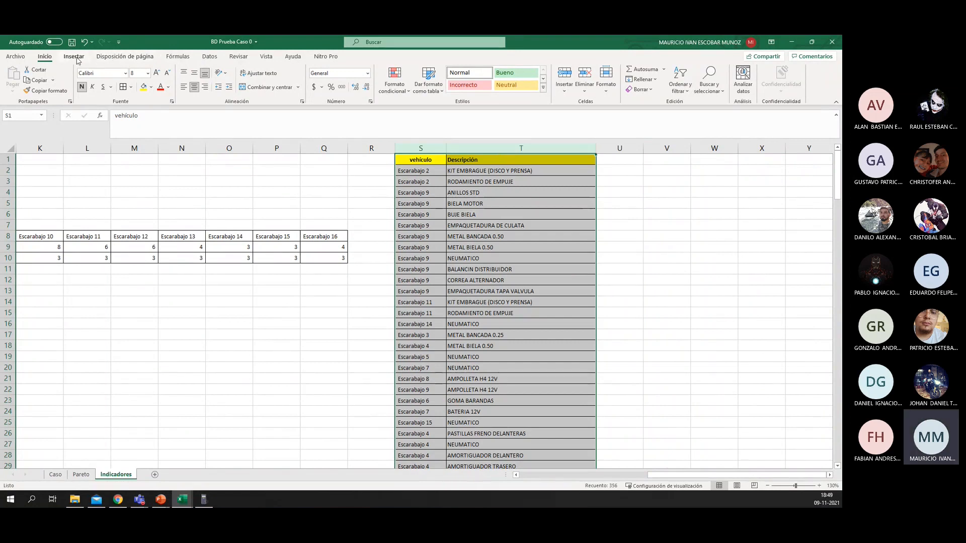
click(216, 59)
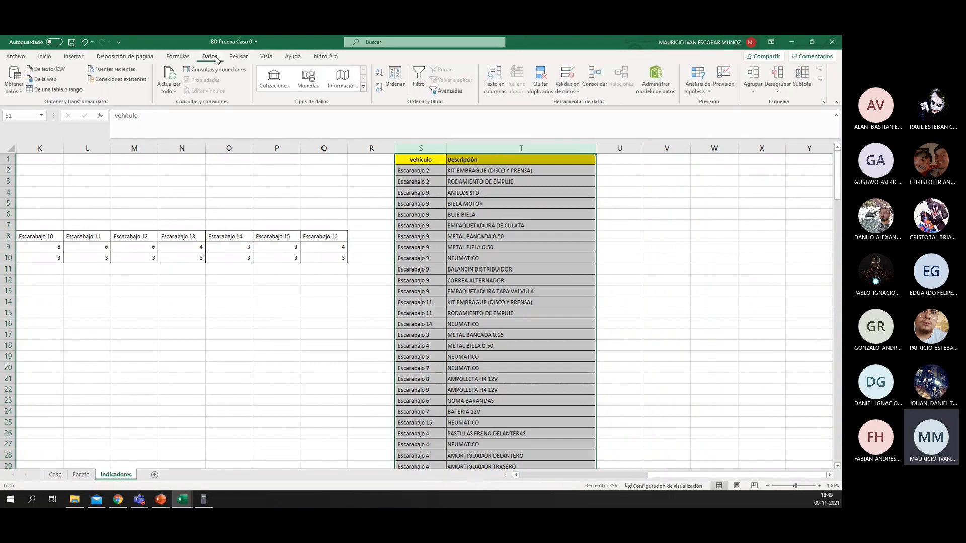
click(539, 79)
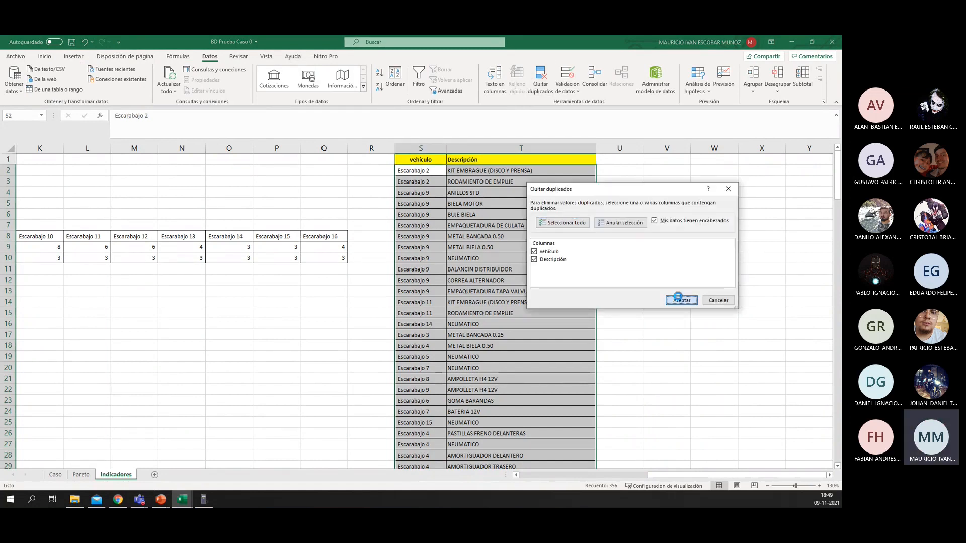
click(681, 300)
click(424, 292)
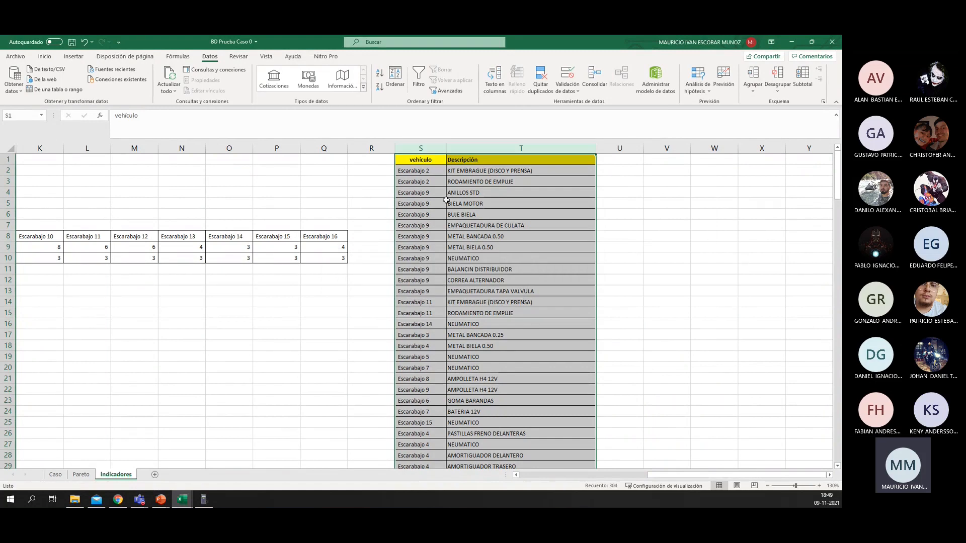
Step: Add filters to the vehículo and Descripción headers in S1:T1
shift+click(507, 164)
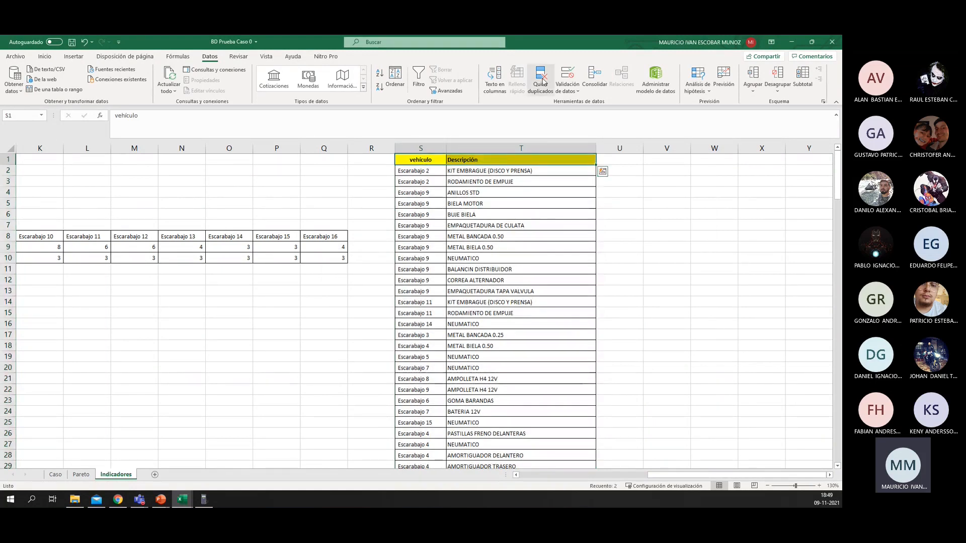
click(15, 56)
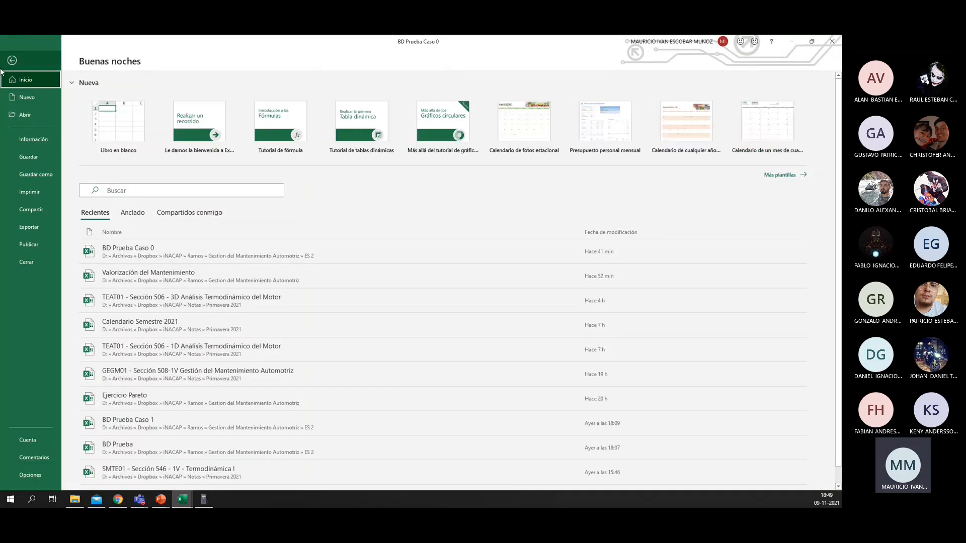
click(14, 62)
click(679, 80)
click(704, 141)
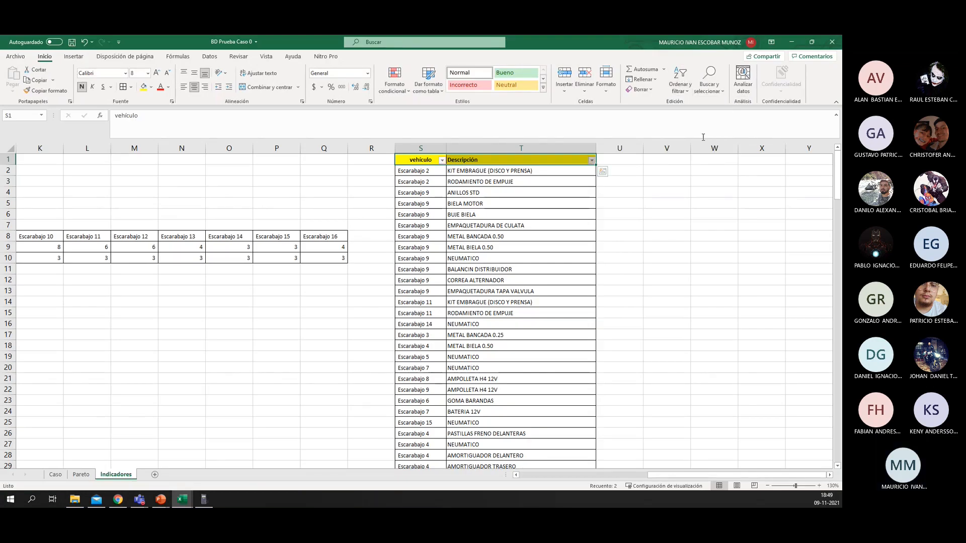
Step: Sort the list by vehículo from A to Z
click(442, 160)
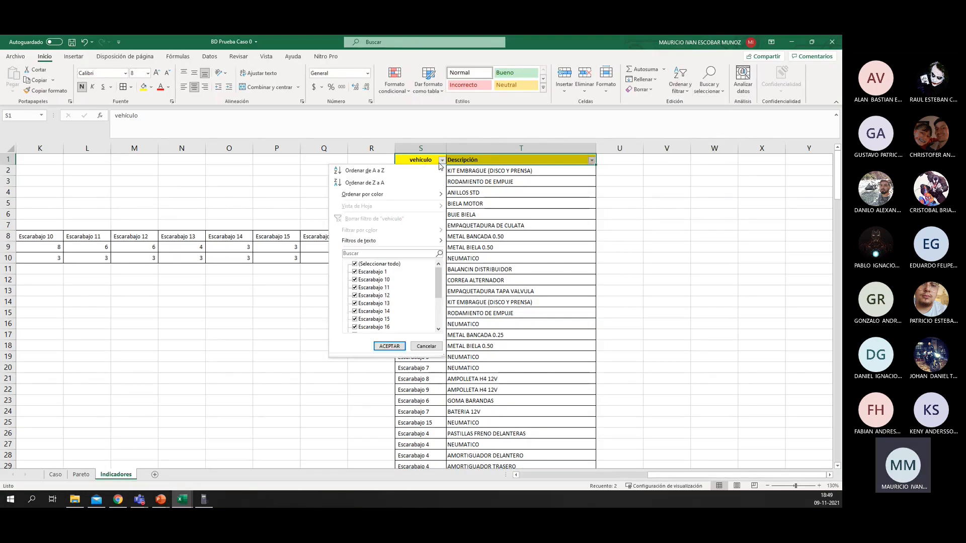
click(375, 171)
click(485, 226)
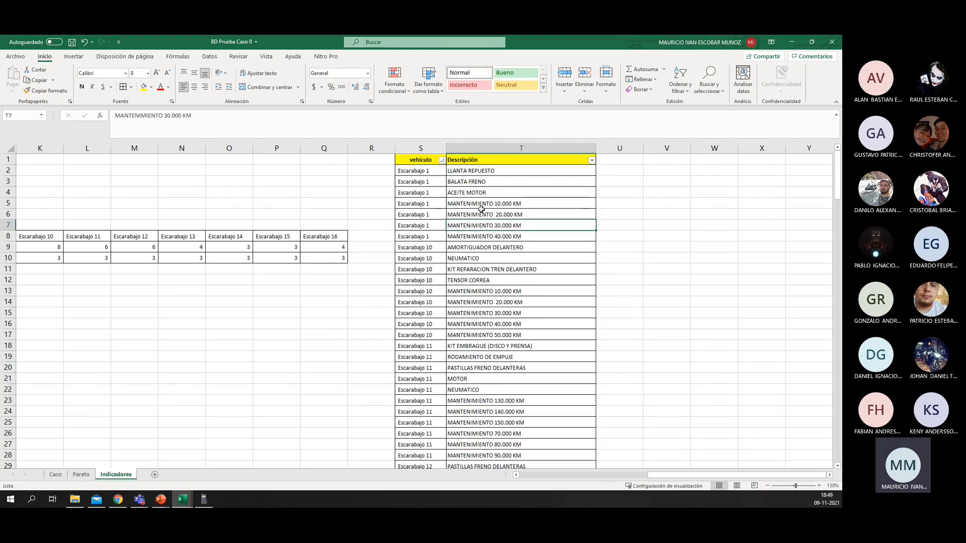
Step: Move the three Escarabajo 1 repair rows, LLANTA REPUESTO through ACEITE MOTOR, from the list to D16:E18
click(466, 171)
drag(466, 172, 418, 197)
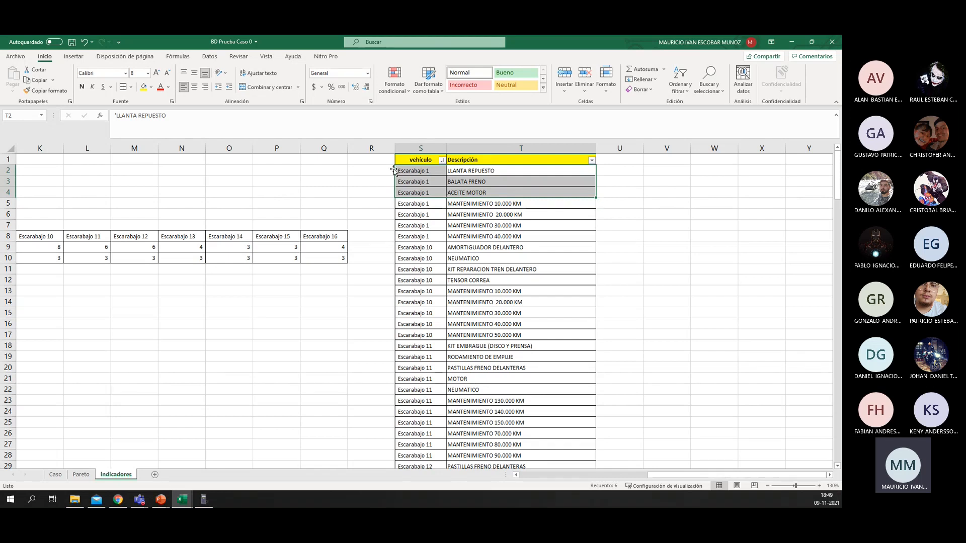
drag(394, 171, 172, 333)
Step: Place LLANTA REPUESTO in B12, BALATA FRENO in B14 and ACEITE MOTOR in B16, and clear the leftover Escarabajo 1 labels
click(229, 324)
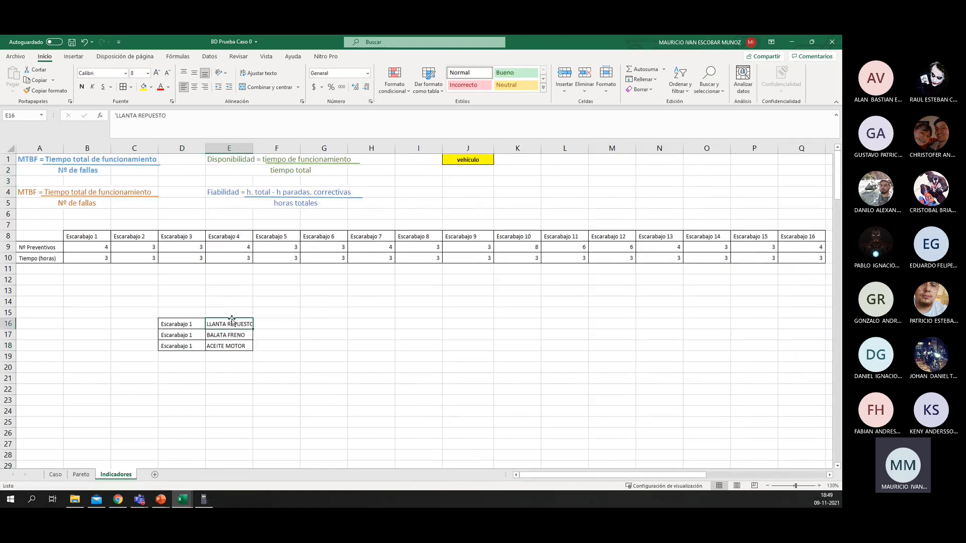
drag(232, 318, 88, 280)
click(225, 333)
drag(233, 331, 91, 300)
click(234, 344)
drag(237, 340, 95, 320)
click(201, 295)
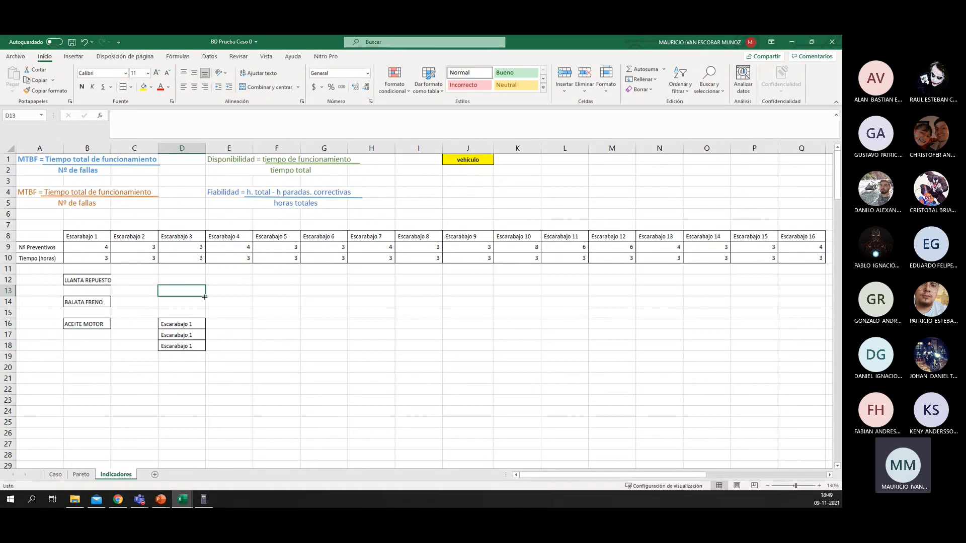
drag(201, 294, 205, 377)
key(Delete)
Step: Move the four Escarabajo 10 repair rows, AMORTIGUADOR DELANTERO through TENSOR CORREA, from the list to H17:I20
click(331, 322)
drag(330, 322, 689, 334)
drag(566, 204, 452, 280)
Step: Place Escarabajo 10's AMORTIGUADOR DELANTERO, NEUMATICO, KIT REPARACION TREN DELANTERO and TENSOR CORREA in K13, K15, K17 and K19, clearing the leftover vehicle labels
drag(561, 234, 513, 292)
click(423, 333)
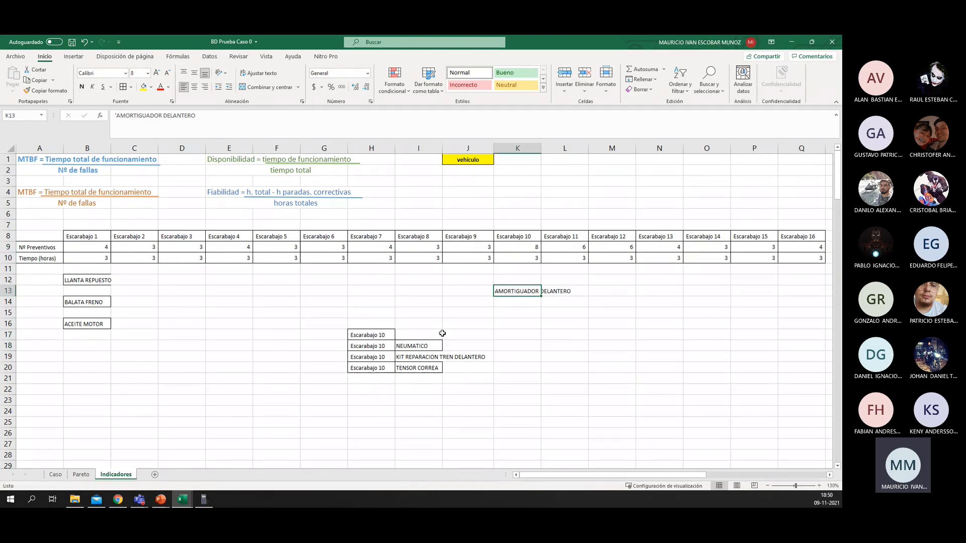
click(431, 346)
drag(431, 351, 494, 322)
click(431, 352)
drag(431, 352, 521, 336)
click(427, 367)
drag(427, 363, 526, 354)
drag(363, 315, 372, 420)
key(Delete)
Step: Move Escarabajo 11's KIT EMBRAGUE, RODAMIENTO DE EMPUJE and PASTILLAS FRENO DELANTERAS rows to M22:N24 and clear their vehicle labels
click(453, 349)
drag(453, 350, 689, 365)
click(657, 304)
scroll(657, 304, down, 1)
drag(633, 313, 627, 423)
click(627, 333)
key(Delete)
Step: Place KIT EMBRAGUE (DISCO Y PRENSA) in L13, RODAMIENTO DE EMPUJE in L15 and PASTILLAS FRENO DELANTERAS in L17
click(659, 356)
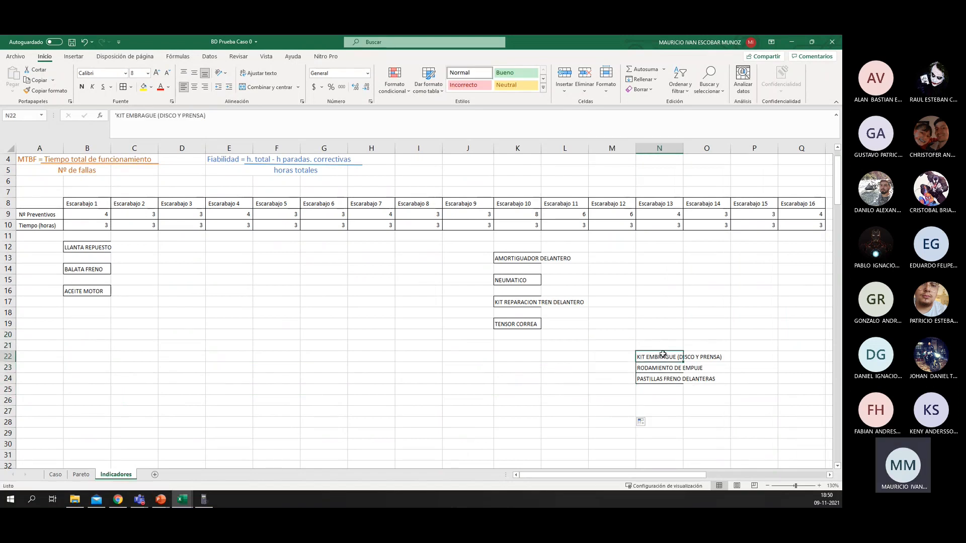
drag(663, 354, 579, 267)
click(666, 369)
drag(665, 369, 569, 279)
drag(668, 375, 574, 299)
Step: Move Escarabajo 11's MOTOR and NEUMATICO rows from the list to K23:L24
click(624, 353)
drag(624, 353, 679, 376)
scroll(620, 354, down, 2)
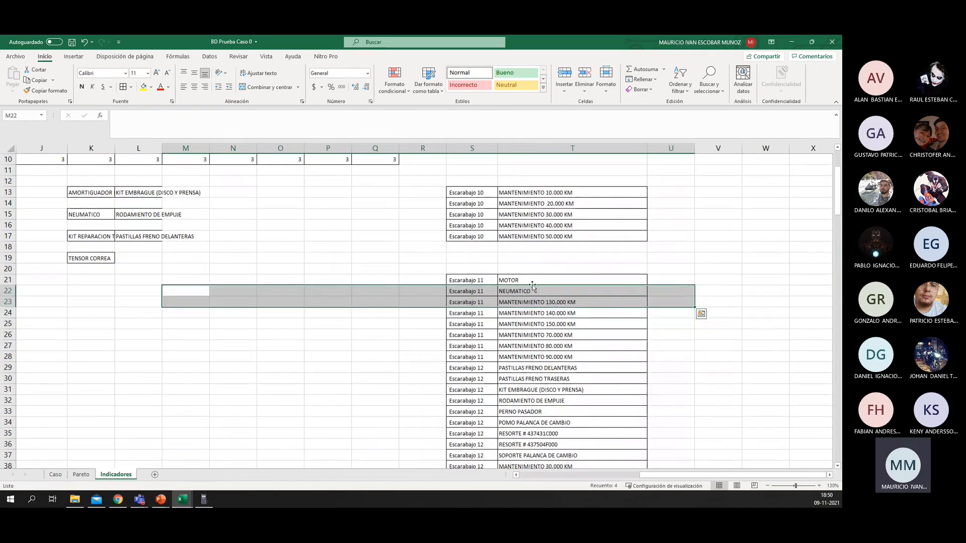
drag(501, 280, 525, 301)
click(609, 280)
scroll(602, 295, up, 2)
click(532, 355)
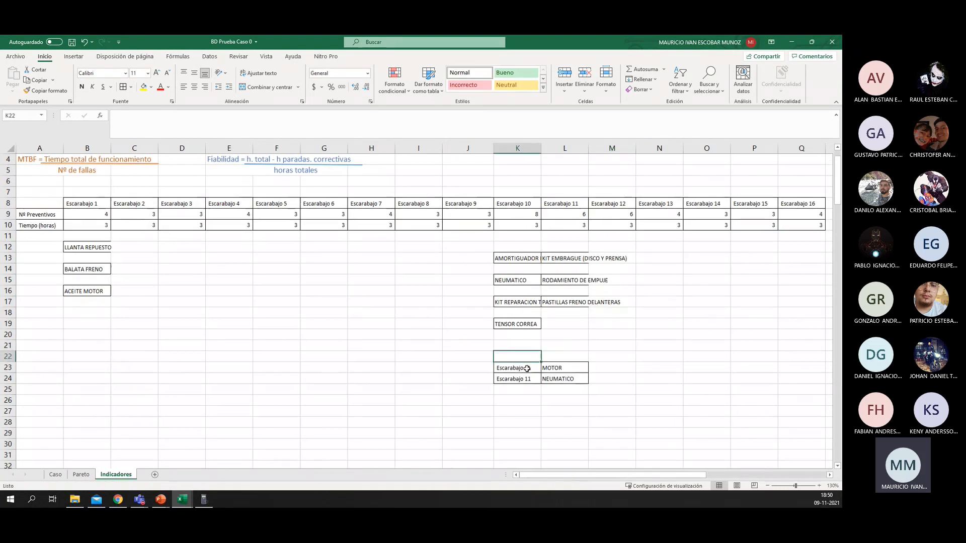
Step: Place MOTOR in L19 and NEUMATICO in L21 under Escarabajo 11, and clear the leftover vehicle labels
click(529, 368)
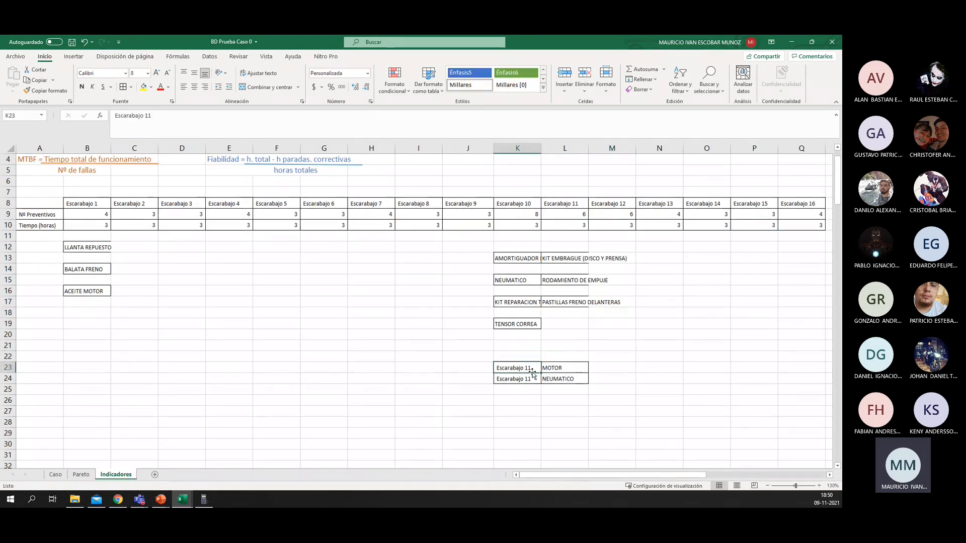
drag(566, 367, 518, 346)
click(573, 377)
drag(572, 375, 525, 369)
click(404, 291)
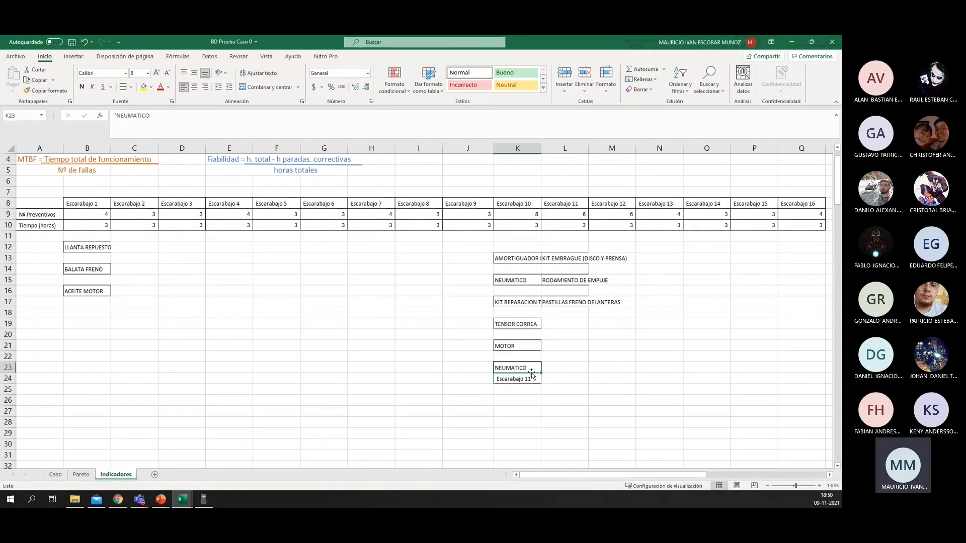
click(567, 379)
drag(588, 383, 394, 386)
drag(610, 371, 613, 375)
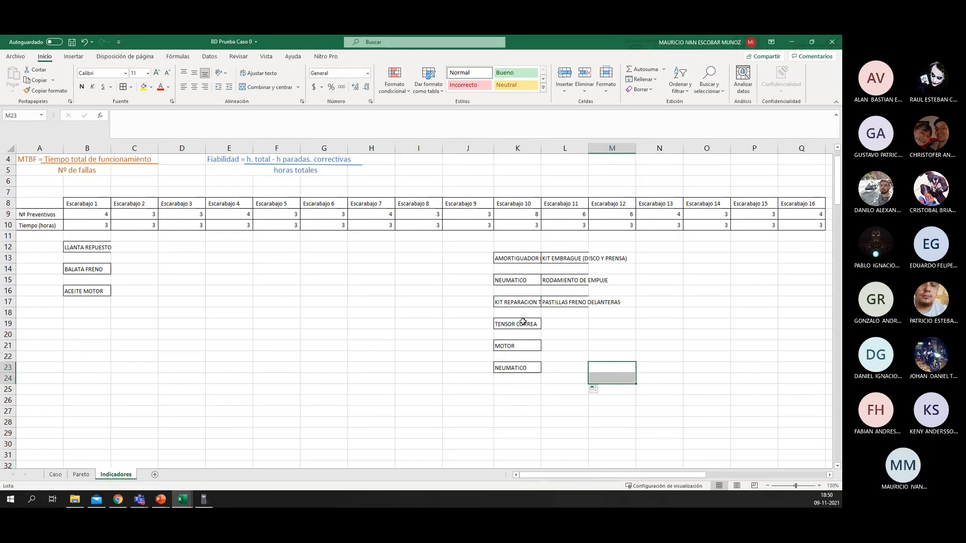
drag(518, 324, 582, 323)
Step: Review the Escarabajo 12 repair entries in the sorted list, from PASTILLAS FRENO DELANTERAS to SOPORTE PALANCA DE CAMBIO
click(674, 367)
drag(691, 366, 728, 366)
scroll(666, 334, down, 4)
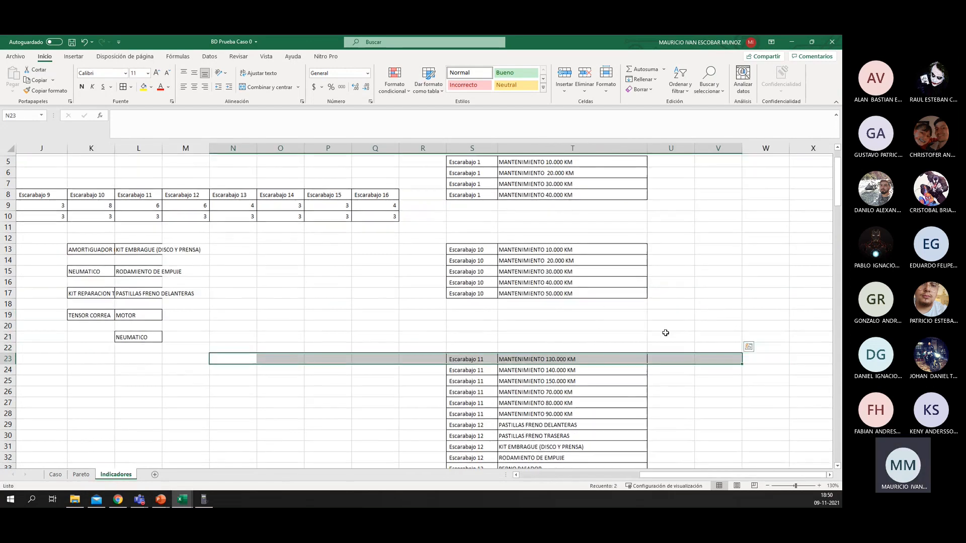
drag(555, 302, 551, 389)
click(570, 334)
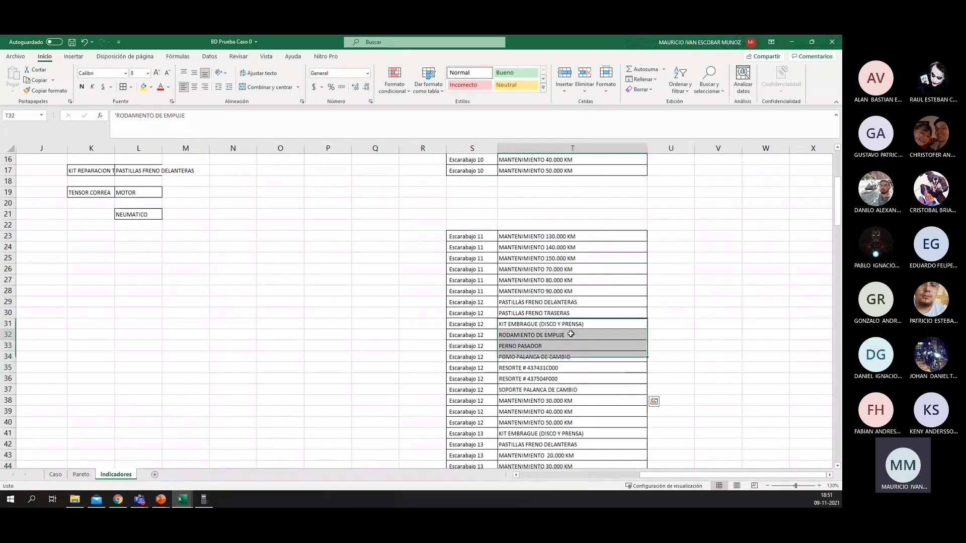
click(553, 313)
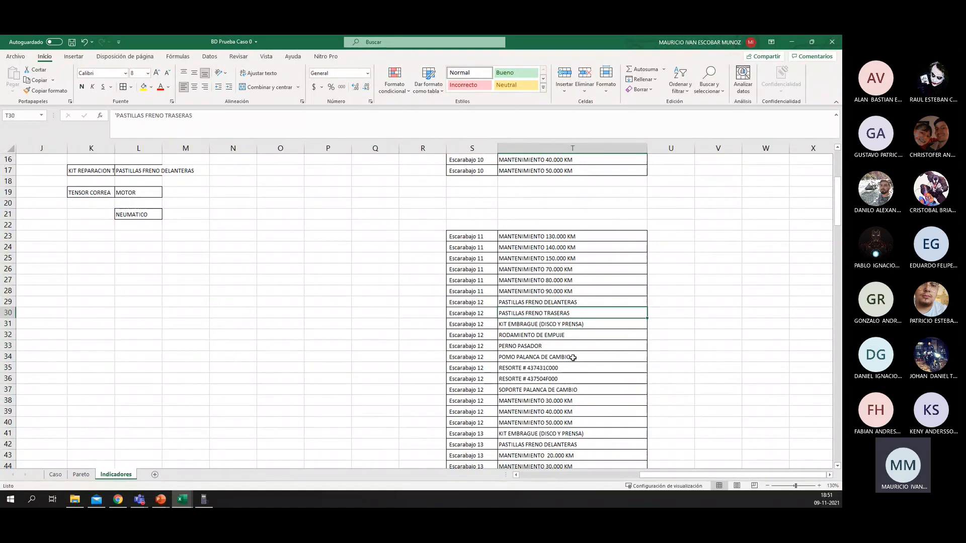
scroll(573, 358, down, 3)
scroll(573, 352, up, 2)
scroll(590, 309, up, 1)
scroll(589, 309, up, 2)
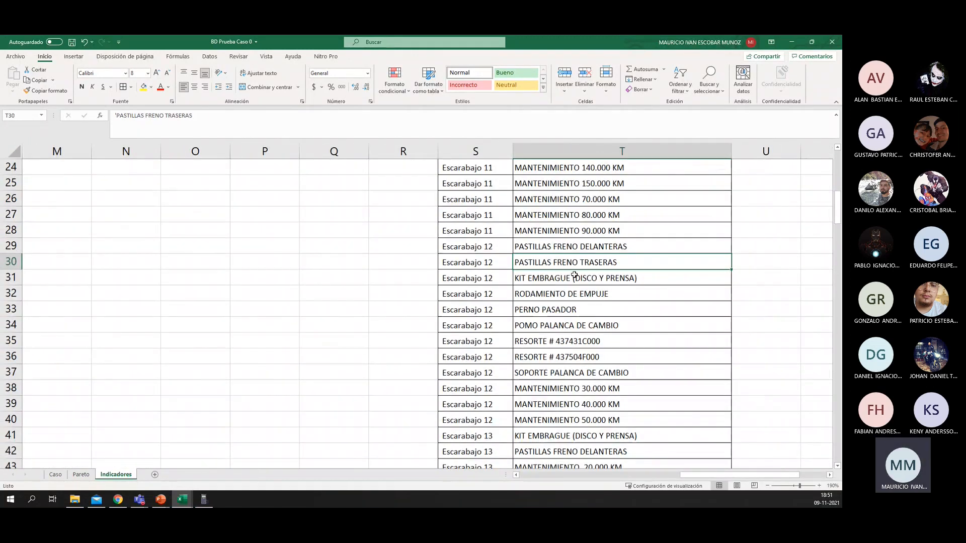
click(564, 247)
click(566, 258)
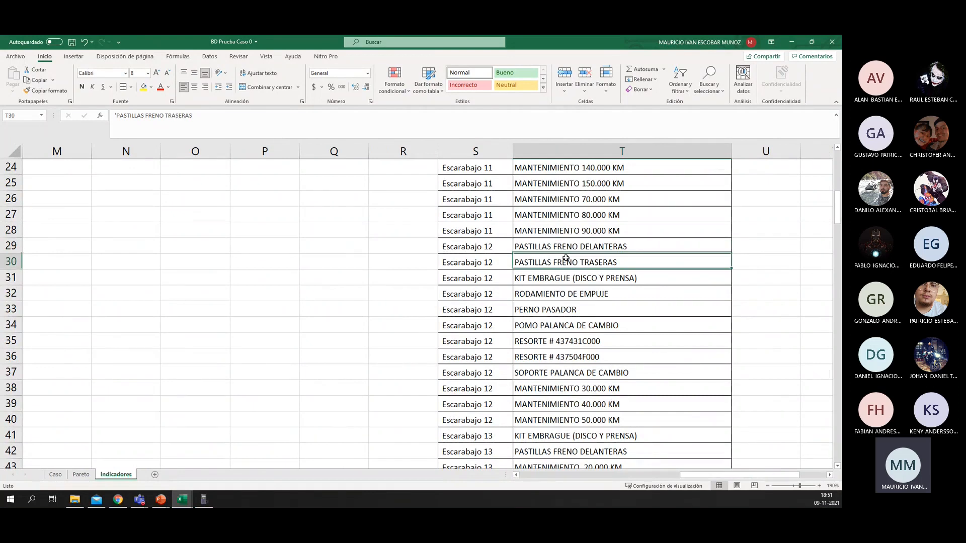
click(566, 279)
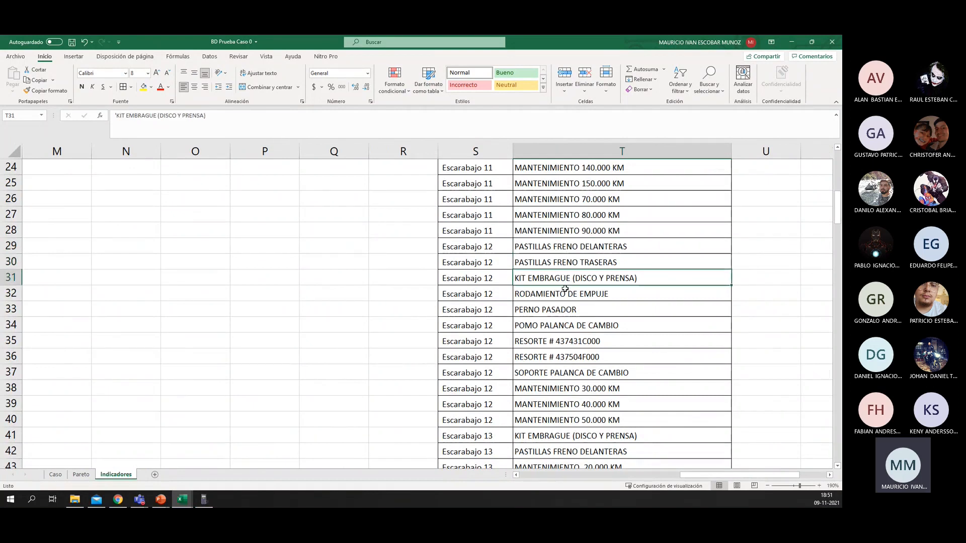
click(566, 293)
click(561, 310)
click(567, 325)
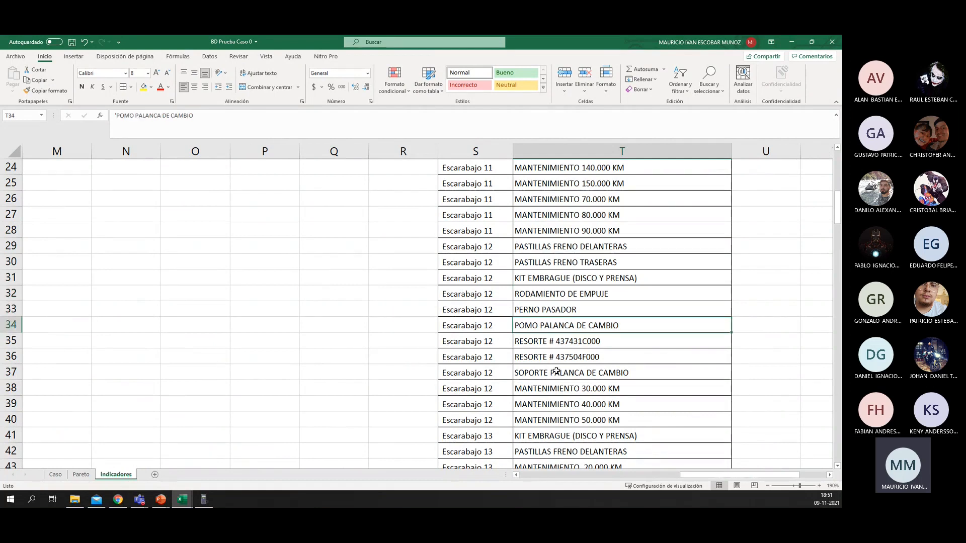
Step: Enter the note "Cambio palanca de cambio" in U33 beside Escarabajo 12's gear lever parts
drag(559, 309, 541, 364)
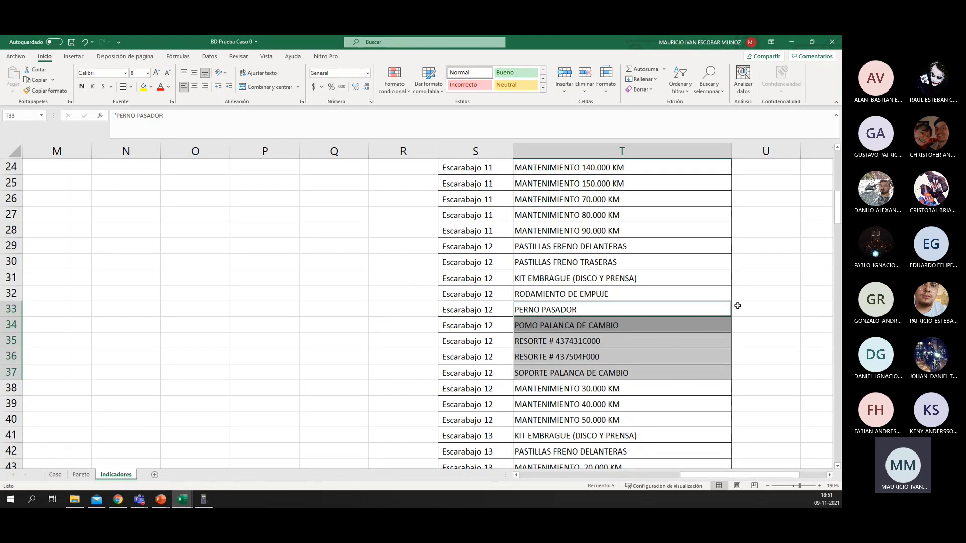
click(765, 309)
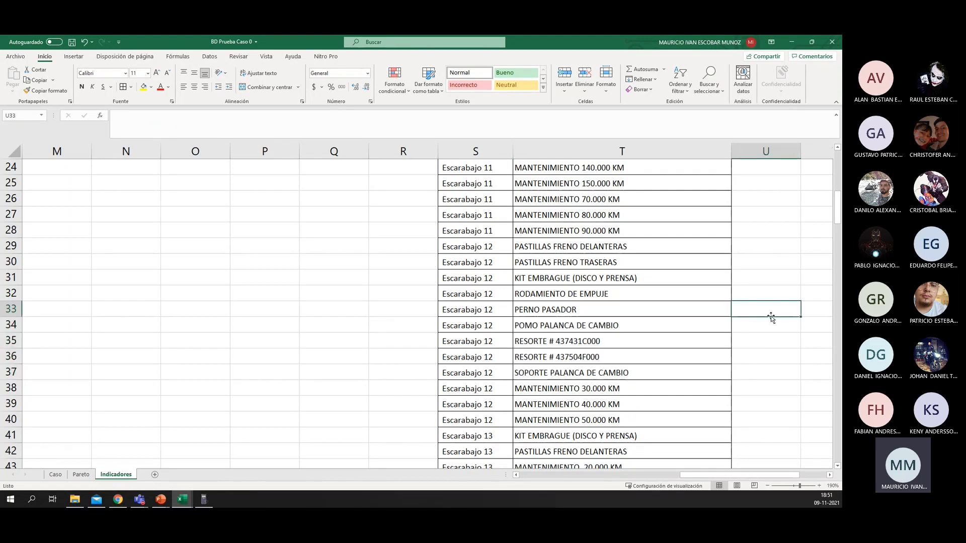
text(Cambio)
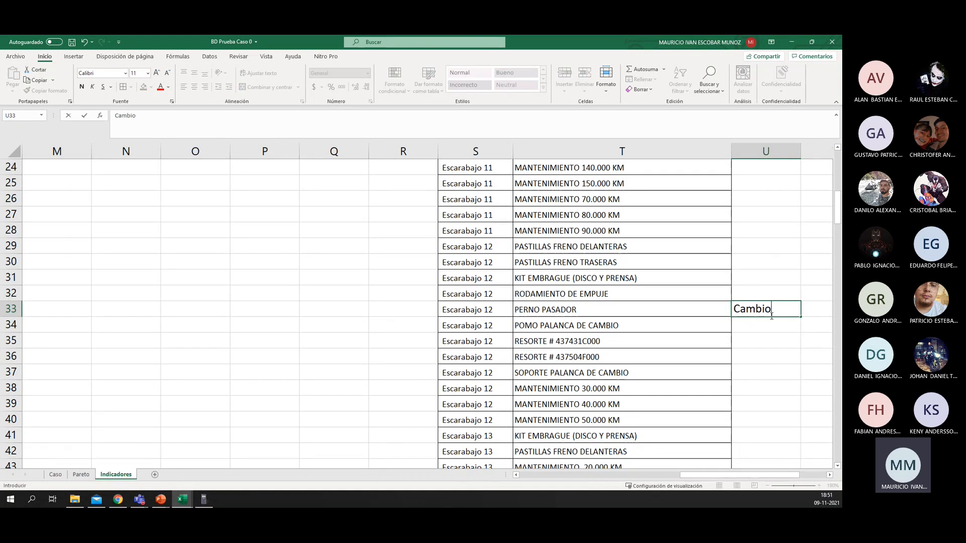
text( palab)
key(BackSpace)
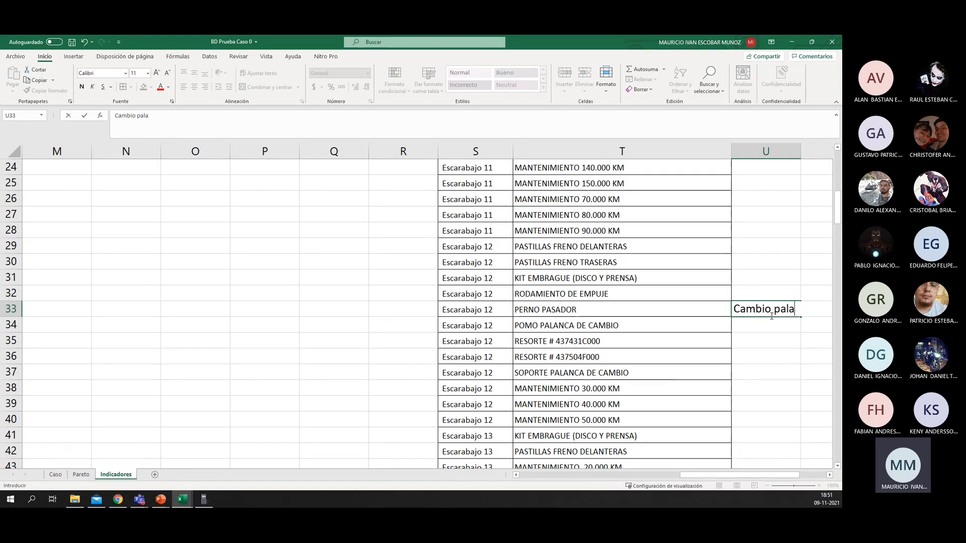
text(nca de cam)
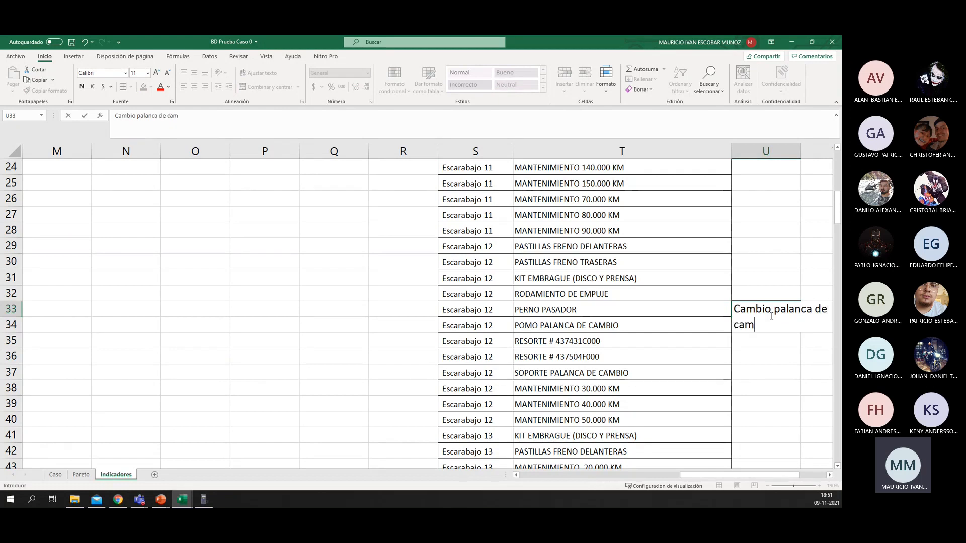
text(bio)
key(Return)
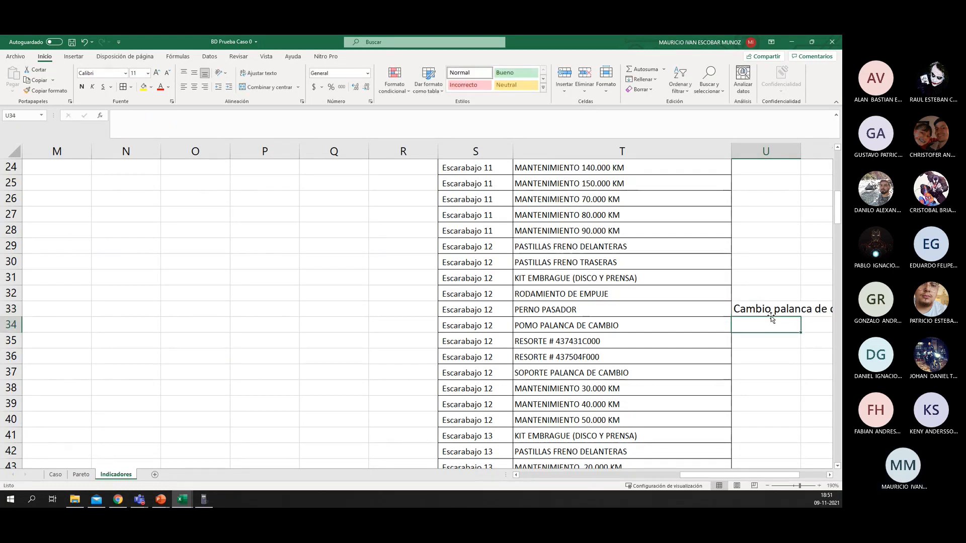
Step: Review how the repairs are laid out under Escarabajo 10 and 11 against the remaining Escarabajo 12 list entries
scroll(601, 291, up, 3)
scroll(540, 299, down, 1)
drag(311, 353, 457, 371)
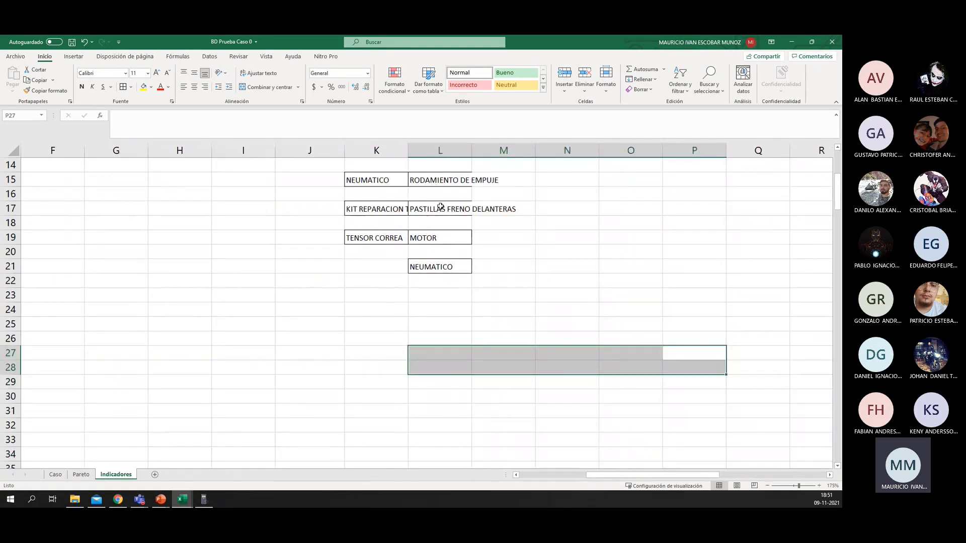
scroll(440, 207, down, 1)
scroll(349, 292, up, 2)
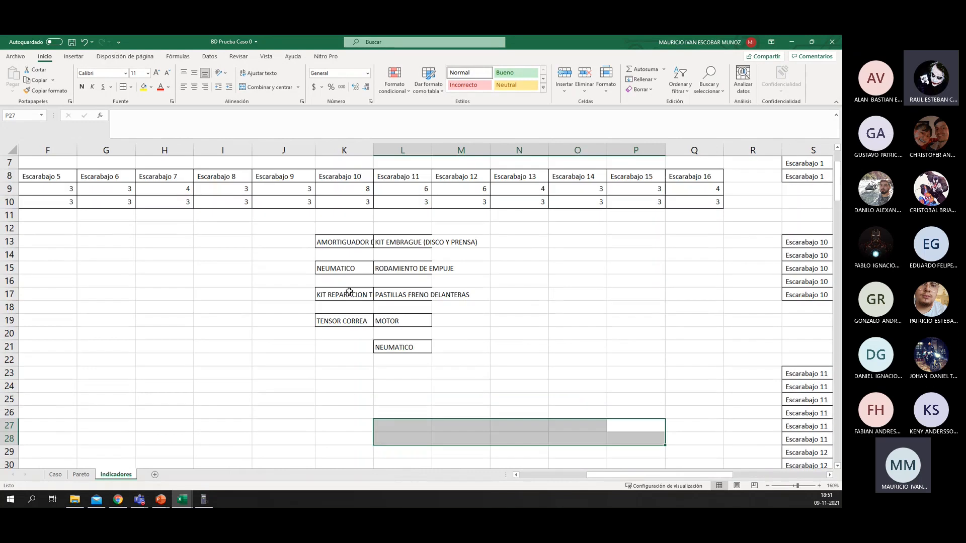
click(349, 292)
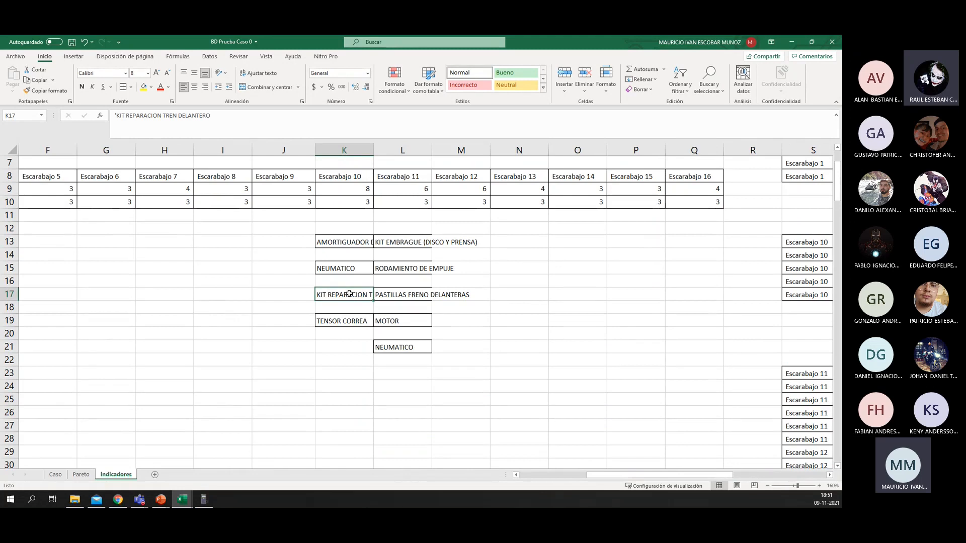
drag(521, 401, 659, 399)
scroll(609, 365, down, 2)
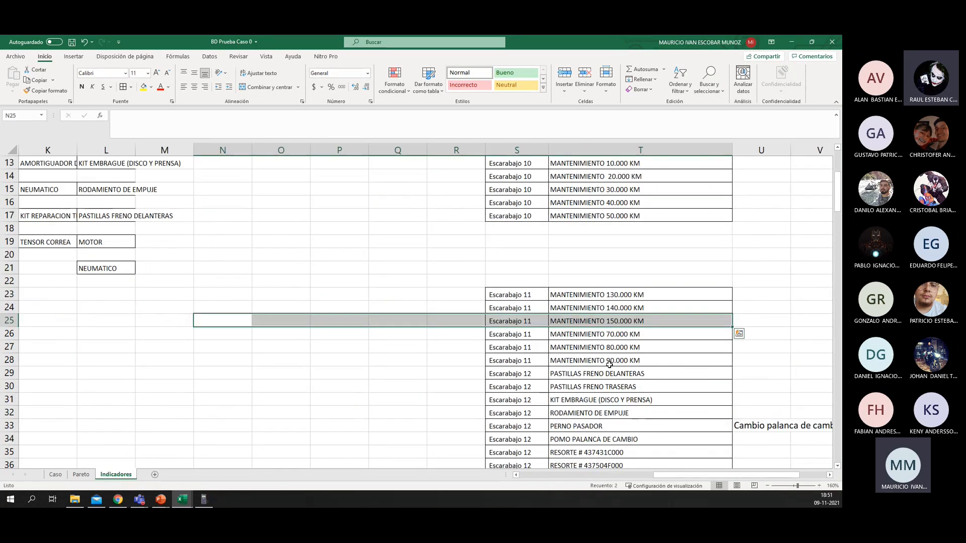
scroll(608, 399, down, 1)
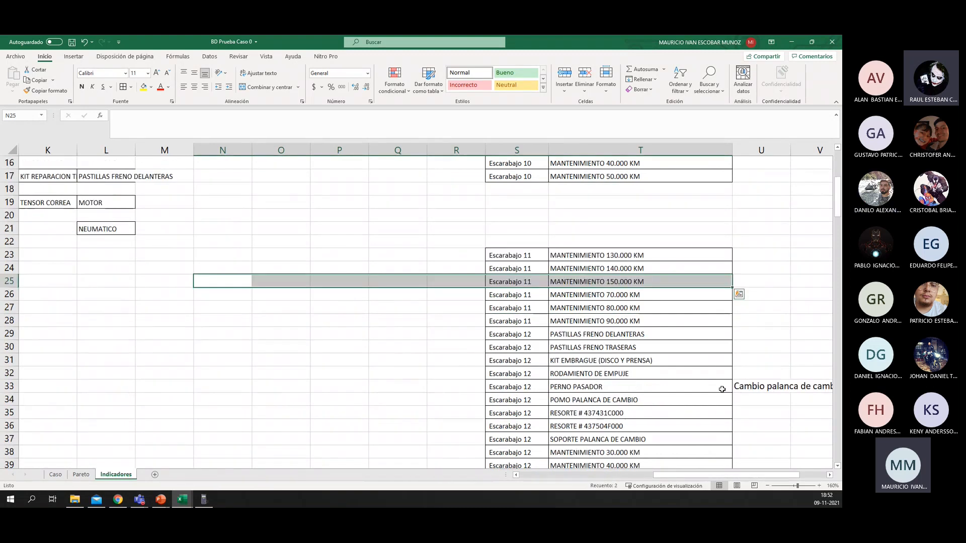
Step: Copy Escarabajo 12's four repairs from T29:T32 into its column starting at M13
click(608, 391)
drag(573, 373, 570, 340)
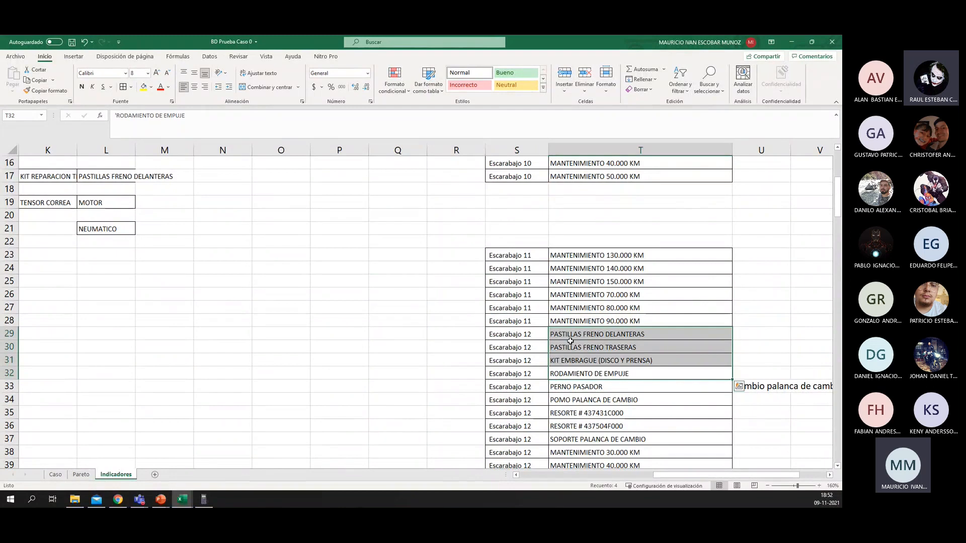
key(ctrl+c)
drag(317, 305, 113, 282)
scroll(472, 263, up, 5)
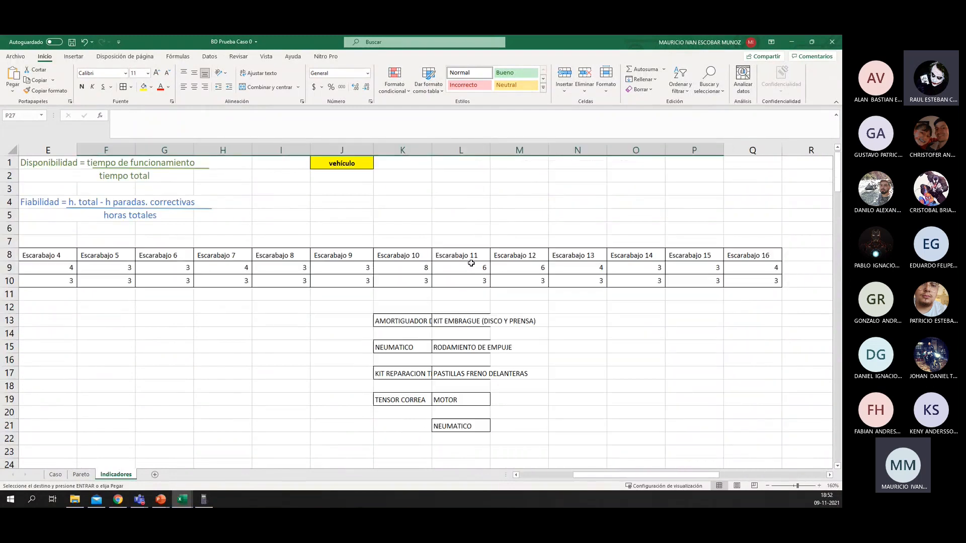
click(537, 321)
key(ctrl+v)
Step: Space out Escarabajo 12's repairs, placing PASTILLAS FRENO TRASERAS in M15, KIT EMBRAGUE (DISCO Y PRENSA) in M17 and RODAMIENTO DE EMPUJE in M19
drag(526, 334, 523, 401)
click(531, 366)
click(518, 347)
drag(519, 353, 521, 375)
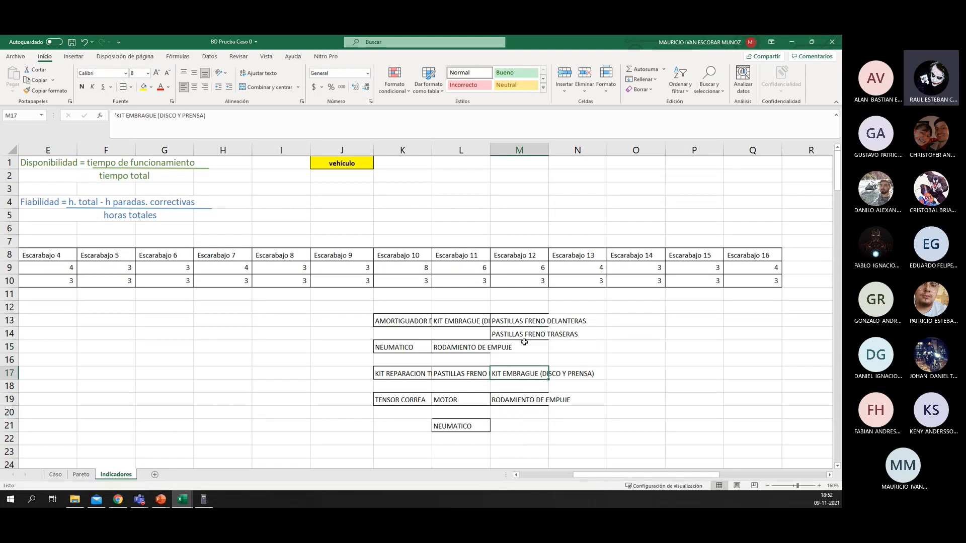
click(528, 336)
drag(535, 343, 534, 356)
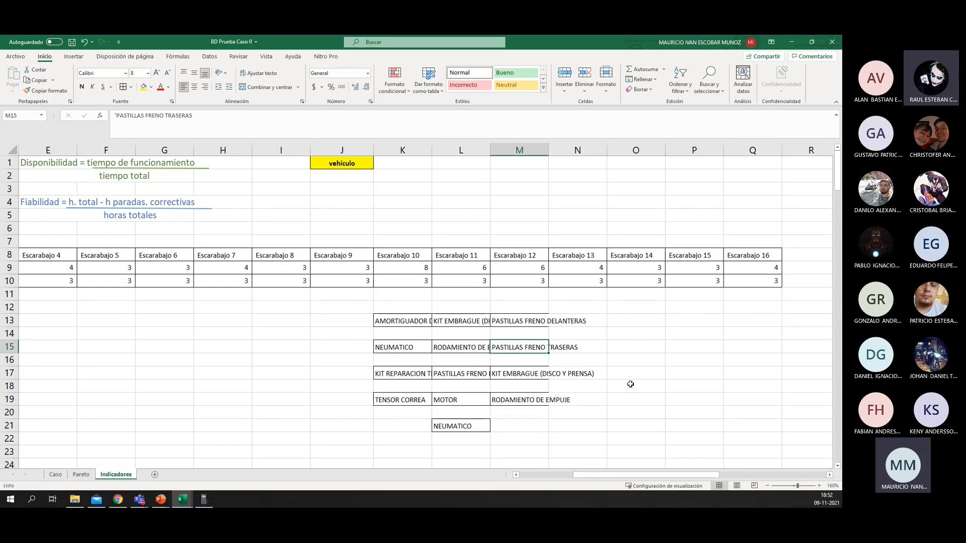
Step: Arrange the Indicadores workbook side by side with the LiveBoard browser window
drag(651, 476, 598, 477)
drag(277, 38, 1, 120)
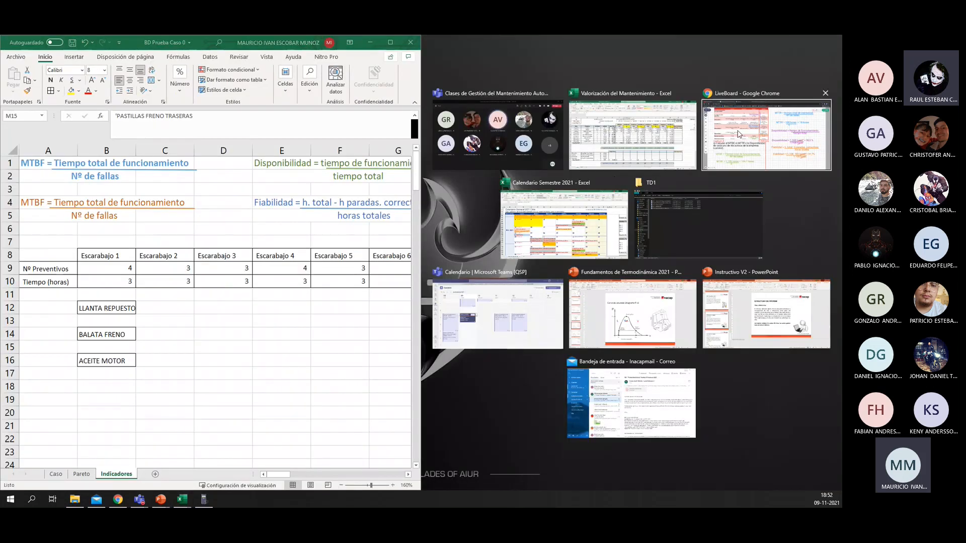
click(738, 134)
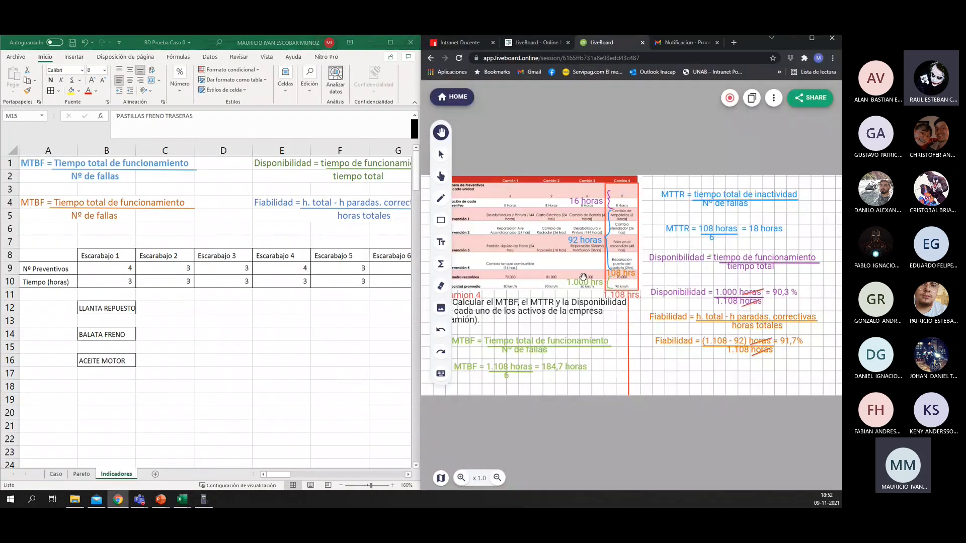
Step: Examine the preventives and interventions listed for Camión 1 in the LiveBoard example table
scroll(574, 265, up, 2)
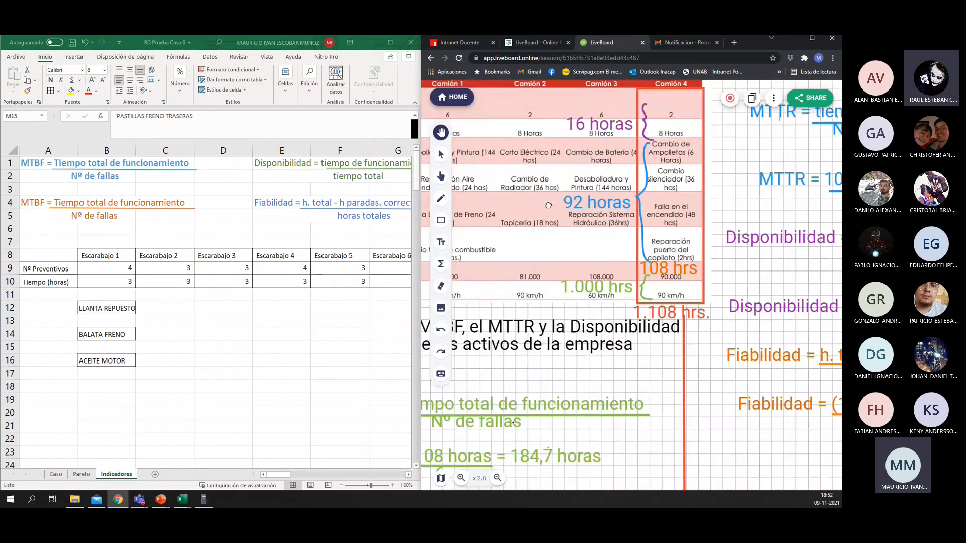
scroll(548, 206, up, 1)
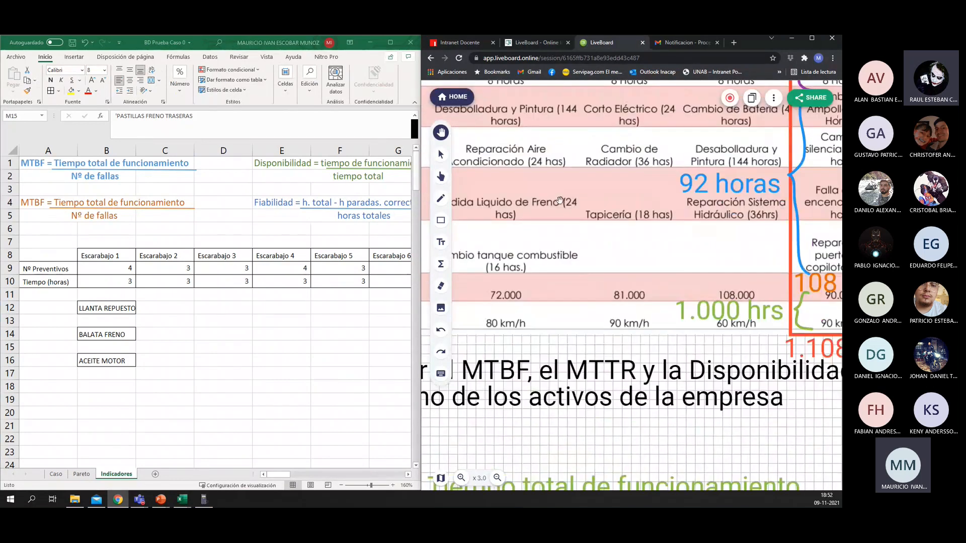
scroll(560, 201, up, 1)
drag(560, 200, 708, 327)
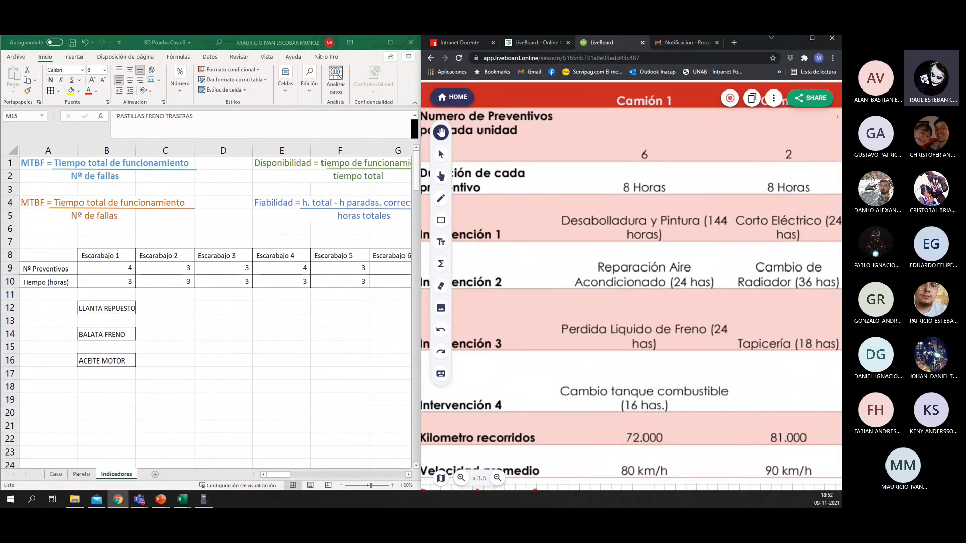
key(alt+Tab)
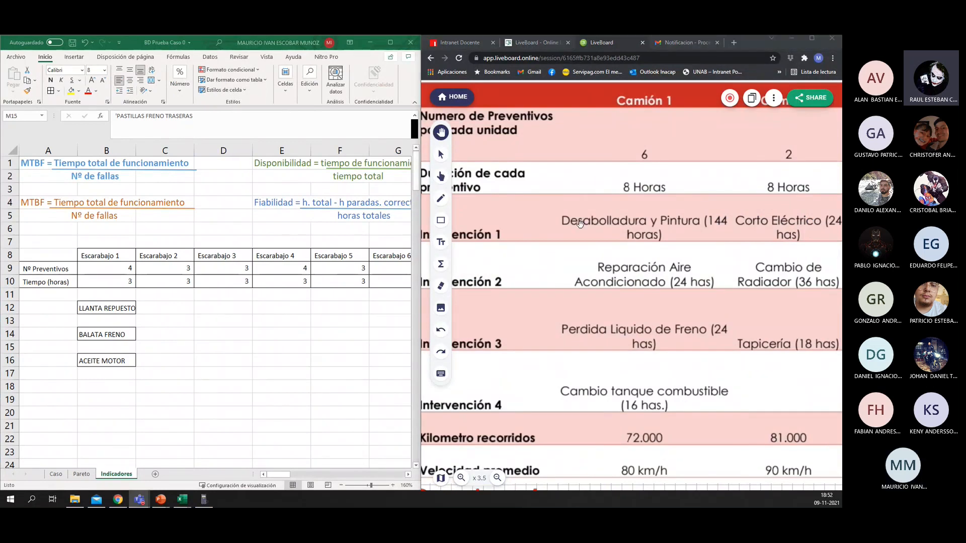
click(567, 305)
drag(552, 290, 597, 310)
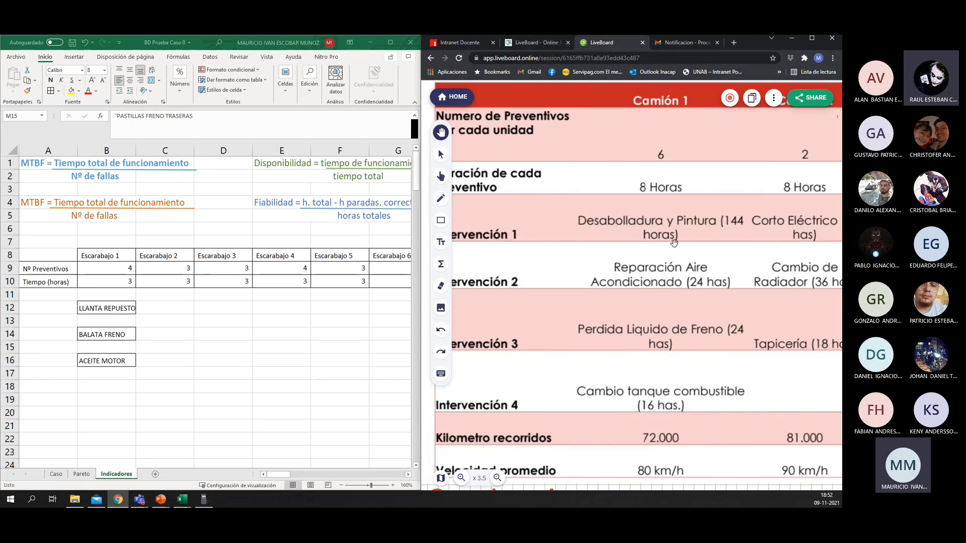
Step: Move Escarabajo 1's repair block up one row so LLANTA REPUESTO sits in B11, directly under the preventive hours
click(162, 327)
click(124, 320)
click(113, 296)
drag(111, 309, 108, 361)
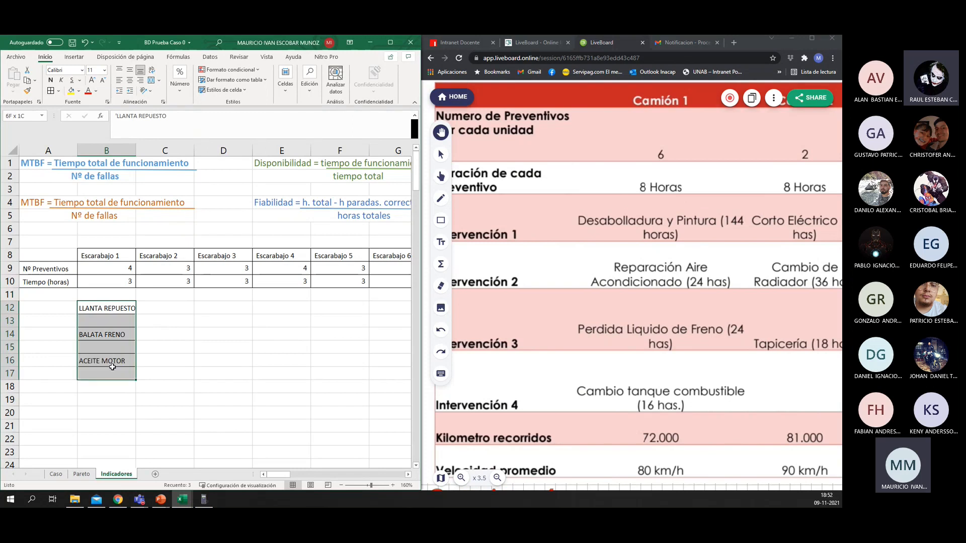
drag(113, 297, 112, 284)
click(112, 307)
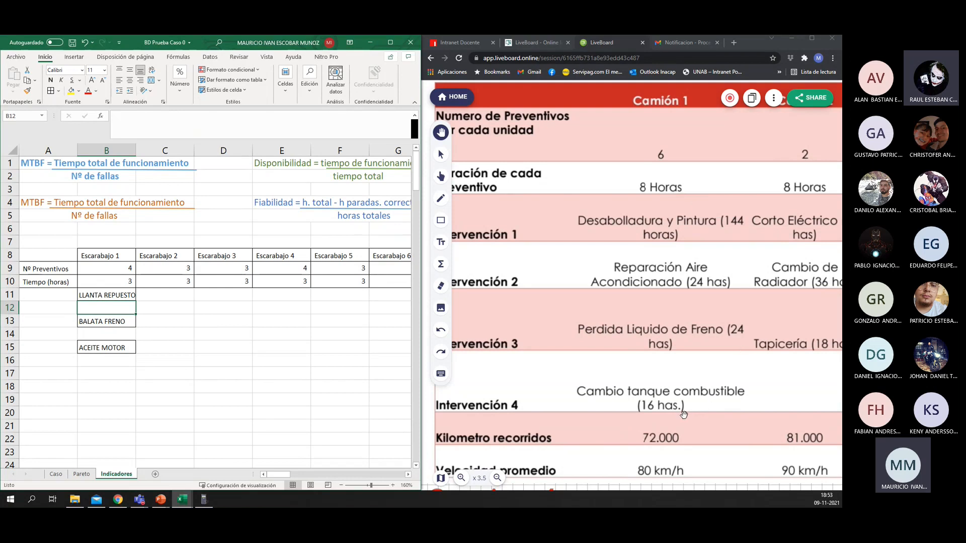
Step: Enter 1 in B12 under LLANTA REPUESTO for Escarabajo 1, following the example table
scroll(684, 415, down, 2)
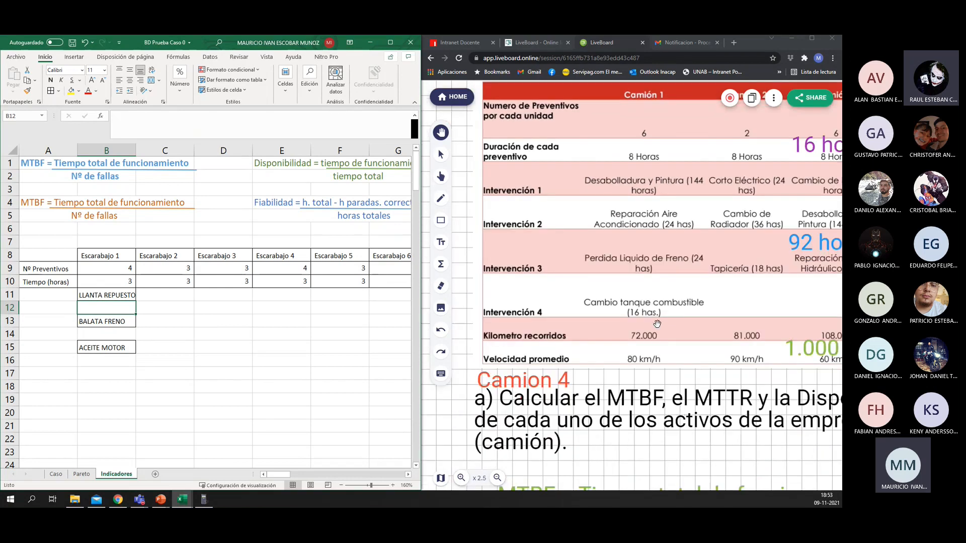
scroll(656, 324, up, 1)
scroll(656, 324, up, 1)
drag(584, 238, 618, 375)
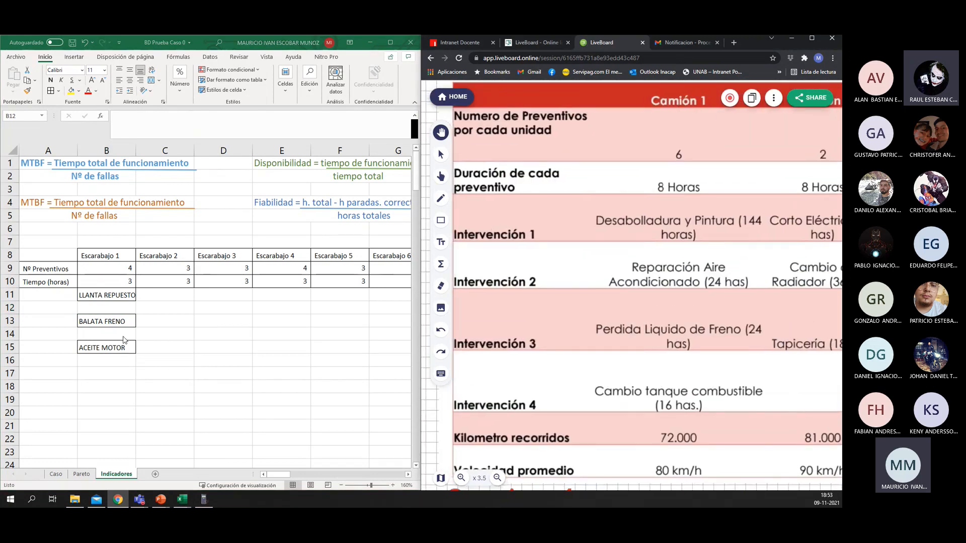
click(101, 311)
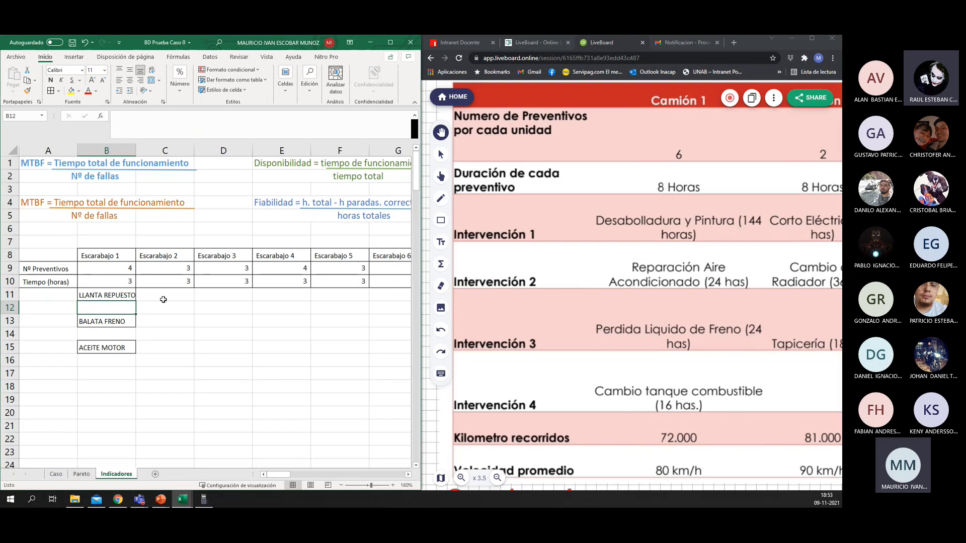
text(1)
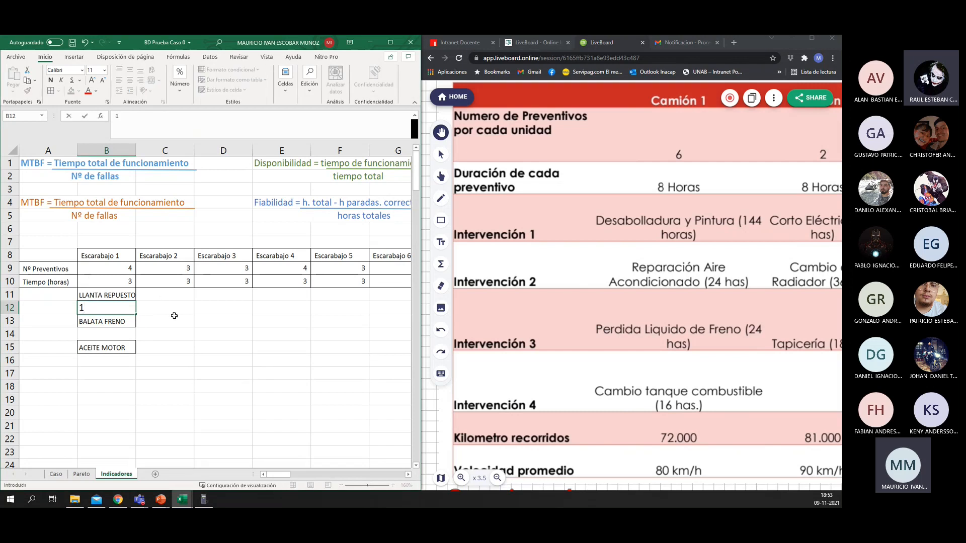
click(174, 316)
click(119, 309)
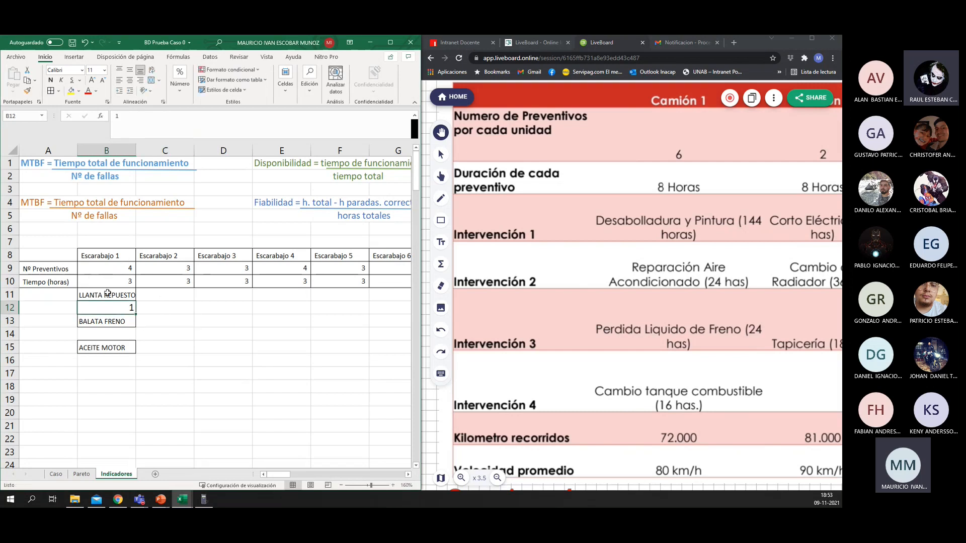
Step: Apply the formatting of the preventive values in B9:B10 to Escarabajo 1's repair cells B11:B15
drag(107, 271, 106, 349)
click(27, 90)
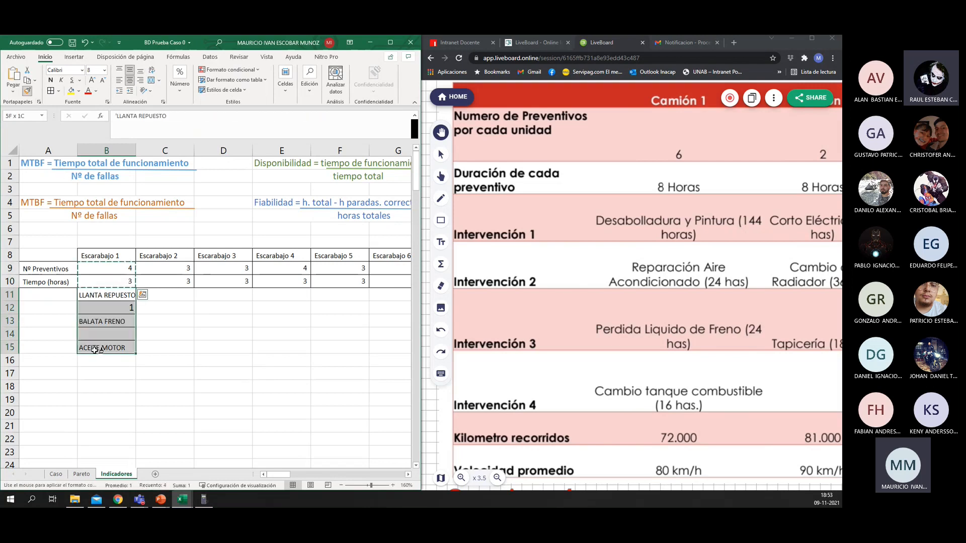
click(117, 307)
click(117, 336)
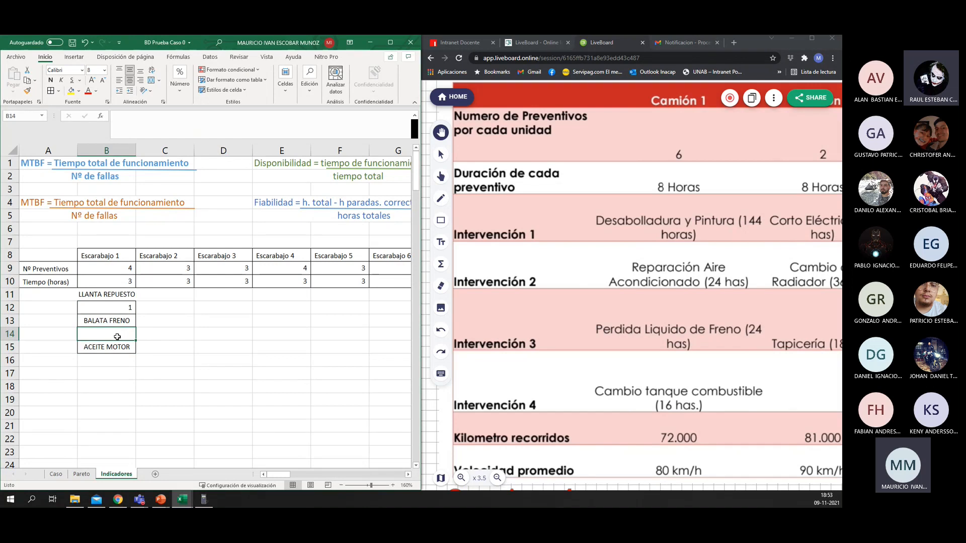
Step: Apply the formatting of the row labels in A9:A10 to Escarabajo 1's repair cells from B11 down
drag(52, 294, 53, 304)
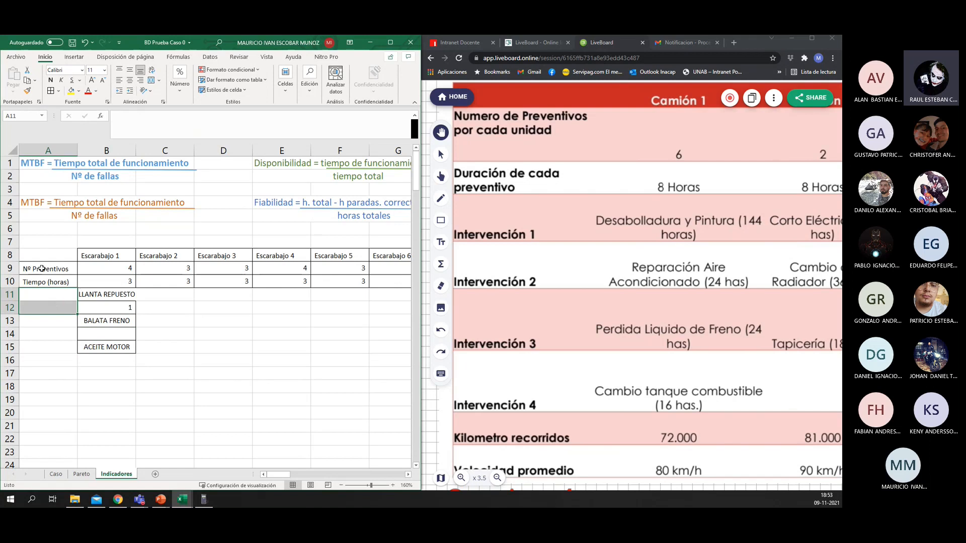
drag(41, 269, 40, 281)
click(27, 91)
drag(106, 294, 106, 359)
click(219, 307)
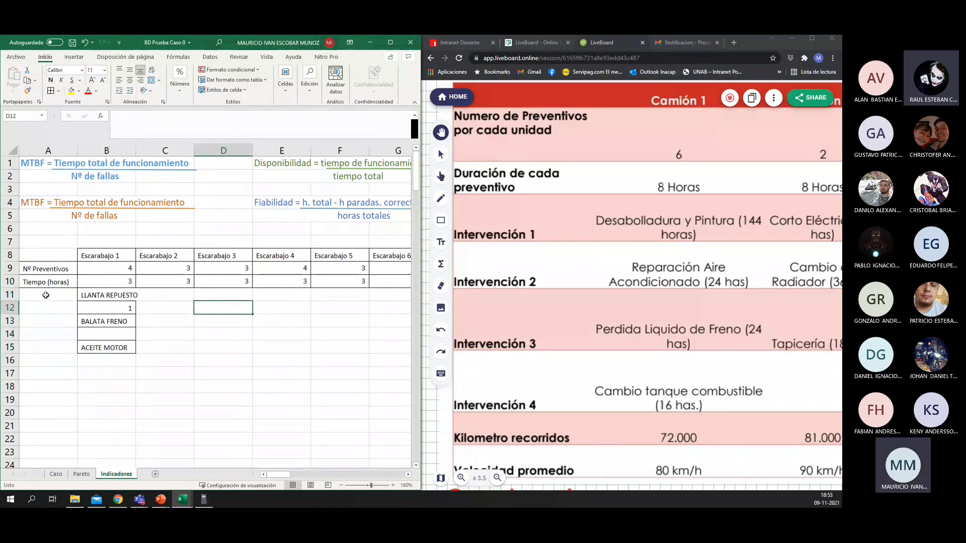
Step: Copy the Nº Preventivos and Tiempo (horas) labels from A9:A10 down beside each of Escarabajo 1's repairs in A11:A16
click(66, 293)
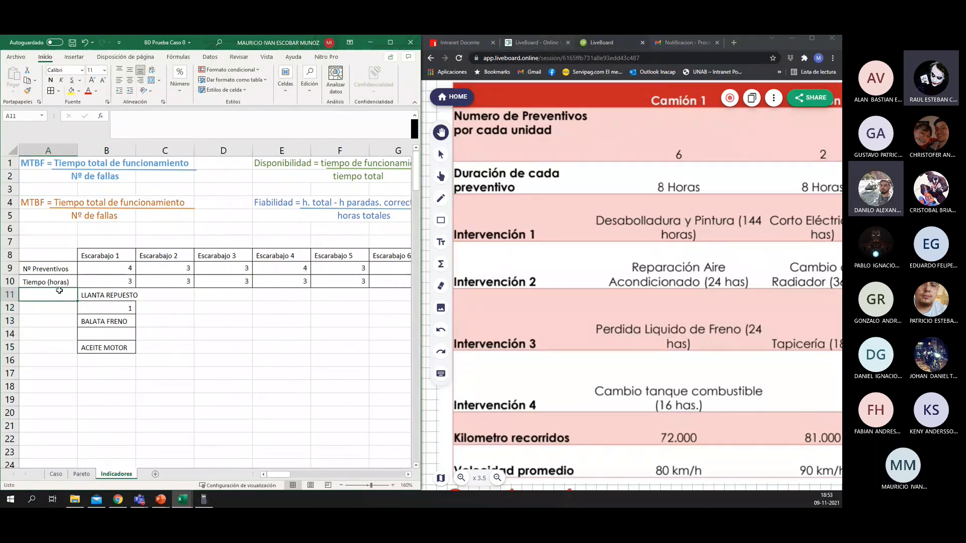
drag(48, 268, 52, 286)
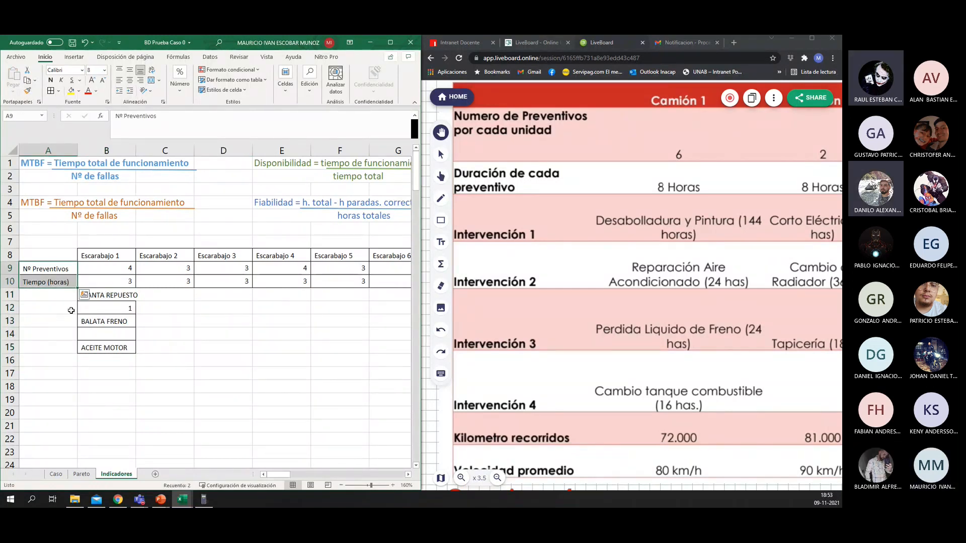
key(ctrl+c)
click(55, 294)
key(ctrl+v)
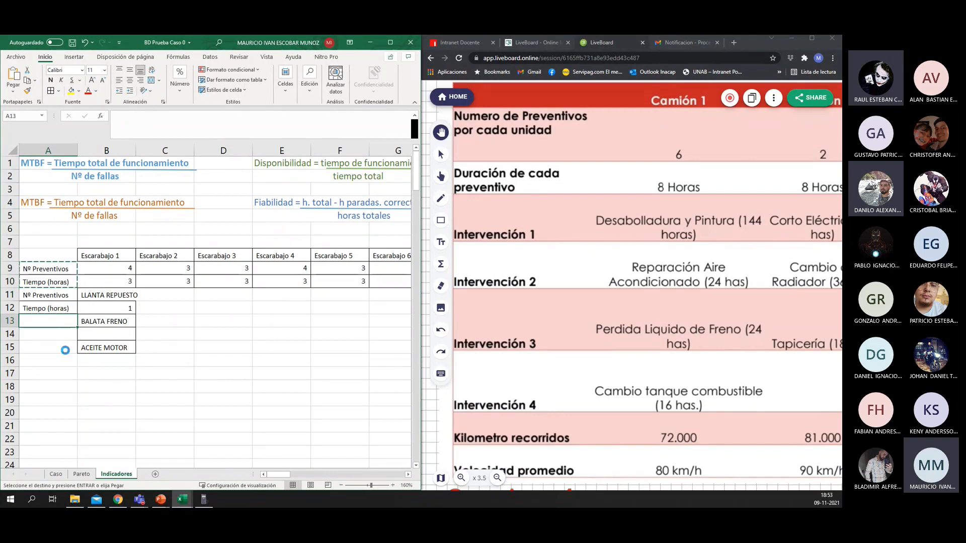
click(64, 320)
key(ctrl+v)
click(66, 348)
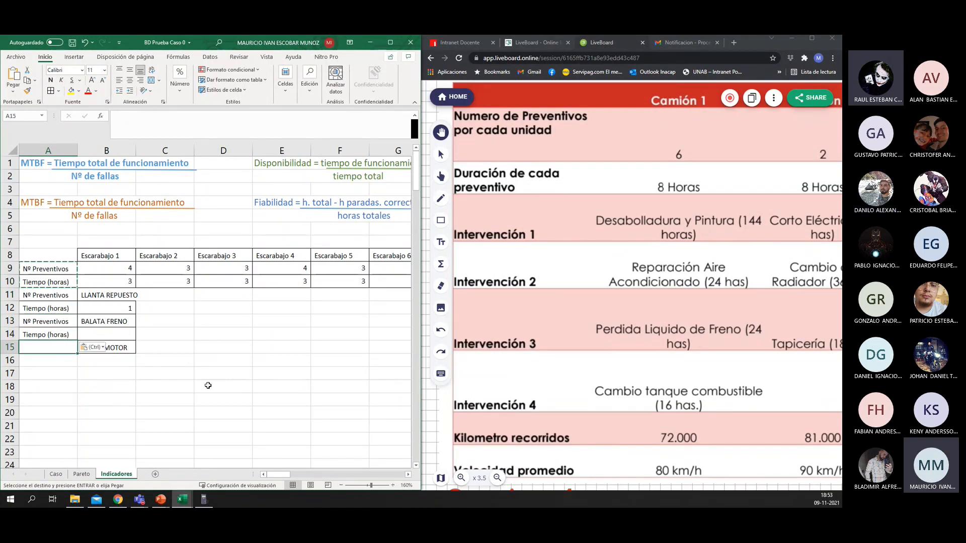
key(ctrl+v)
click(114, 309)
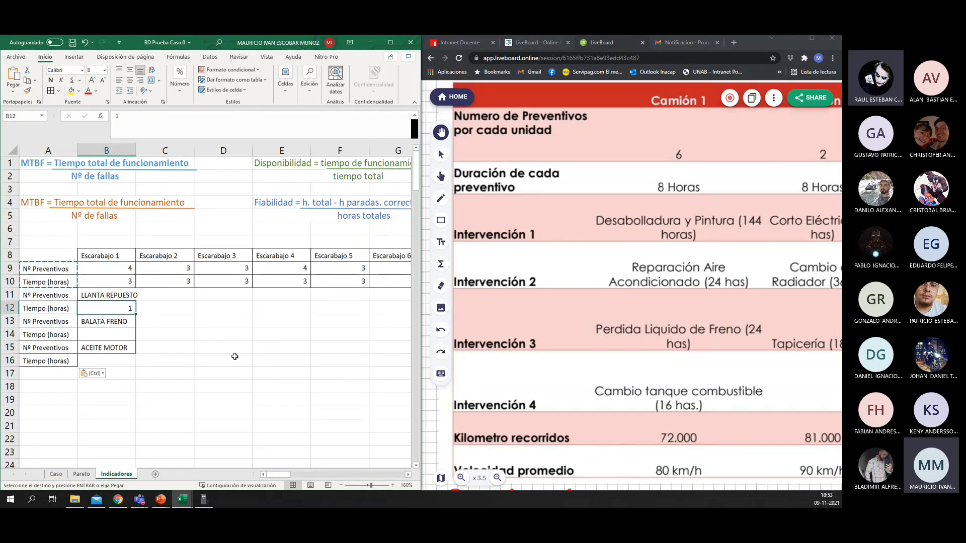
click(114, 334)
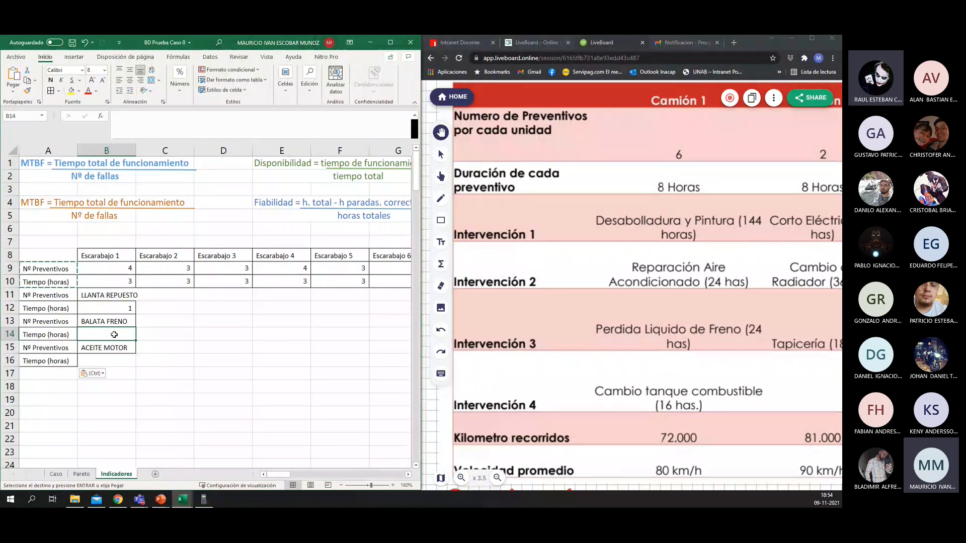
text(8)
key(Return)
Step: Set Escarabajo 1's repair hours to 12 for BALATA FRENO in B14 and 3 for LLANTA REPUESTO in B12
click(114, 335)
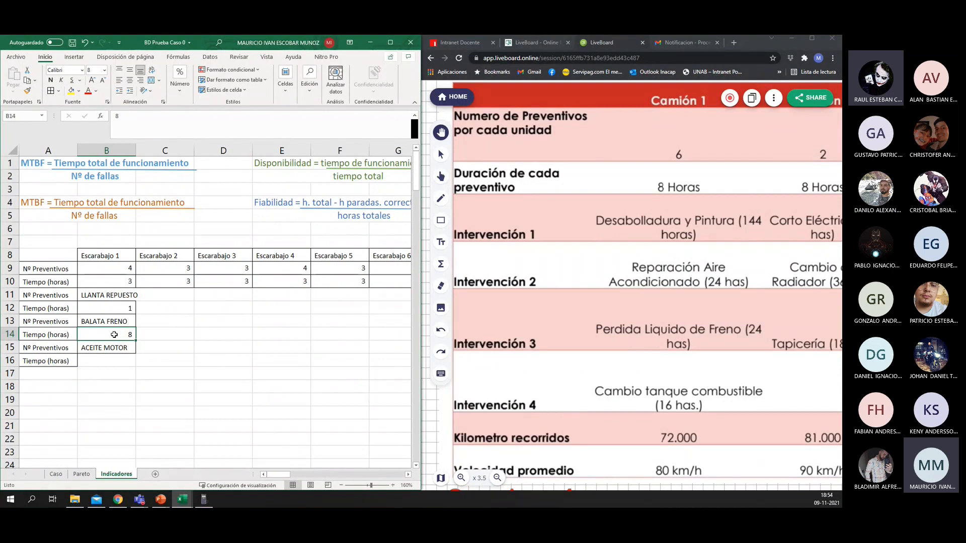
text(12)
key(Return)
click(114, 334)
key(Up)
key(Up)
key(Up)
key(Down)
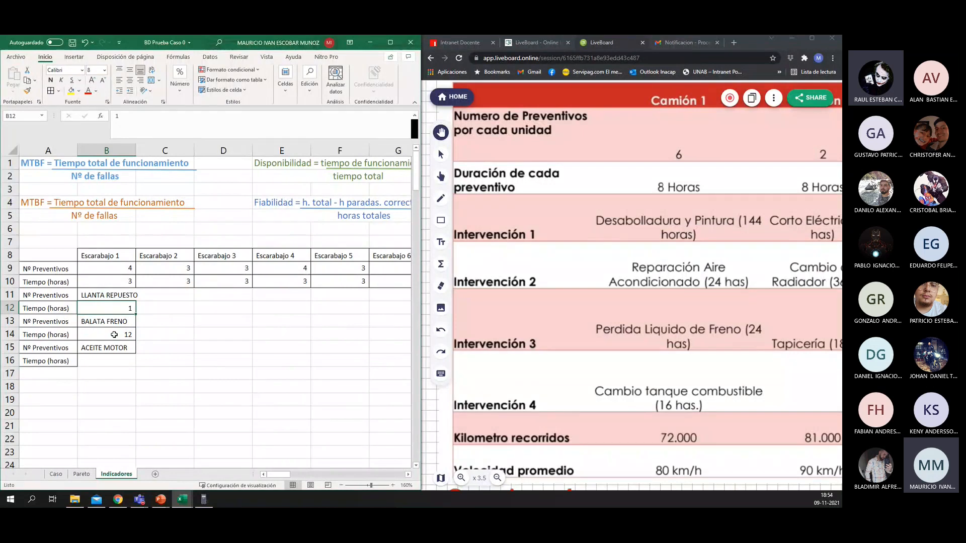
text(3)
key(Return)
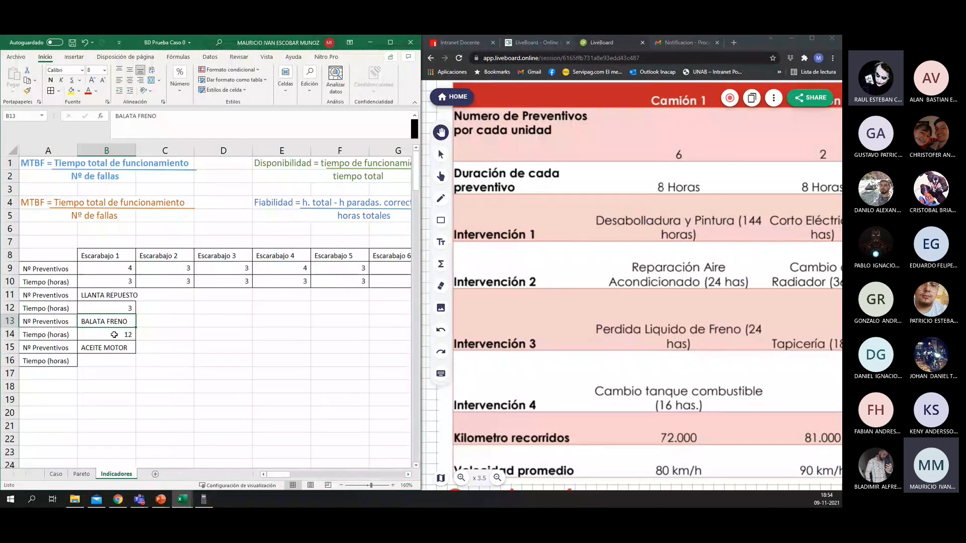
Step: Enter 1 hour for ACEITE MOTOR in B16 and centre the contents of B10:B17
key(Down)
key(Down)
key(Down)
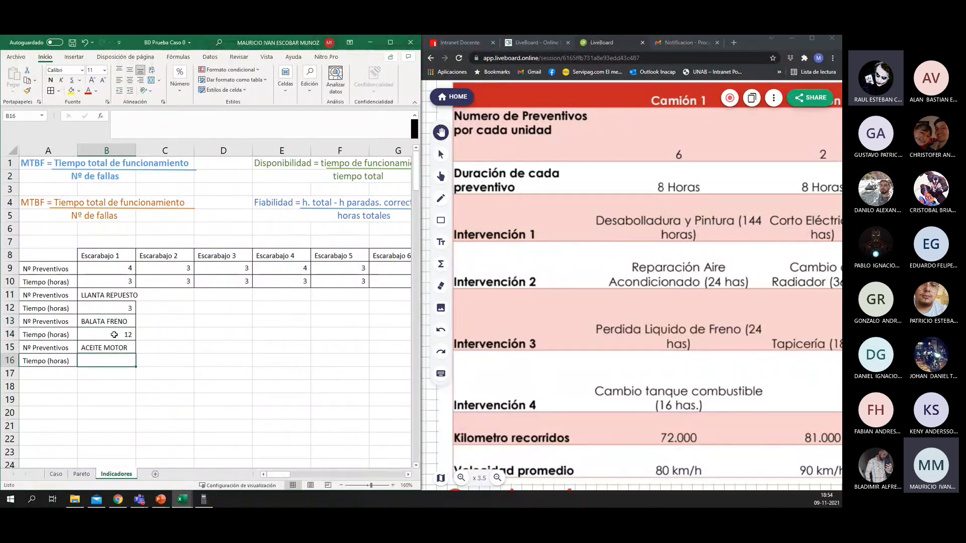
text(1)
key(Return)
drag(108, 282, 111, 367)
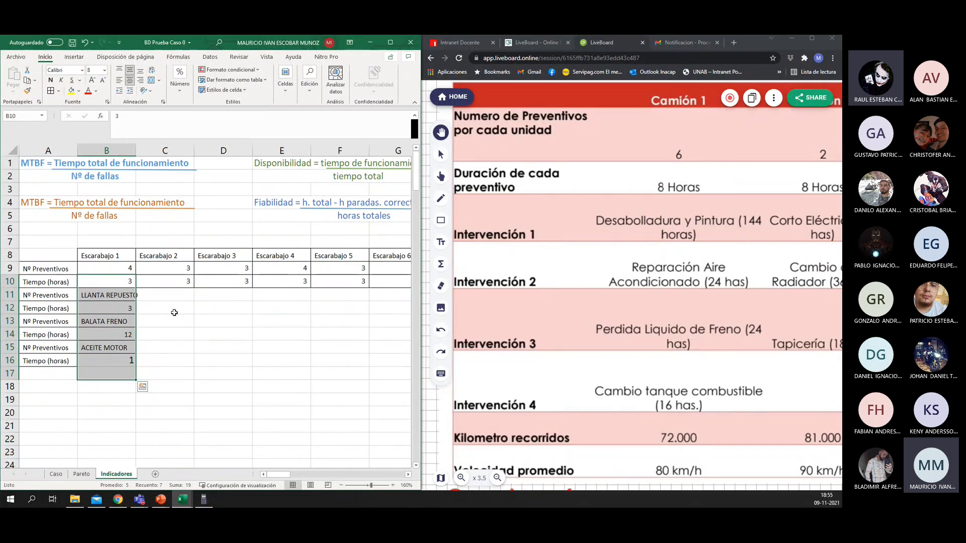
click(130, 80)
drag(118, 269, 114, 367)
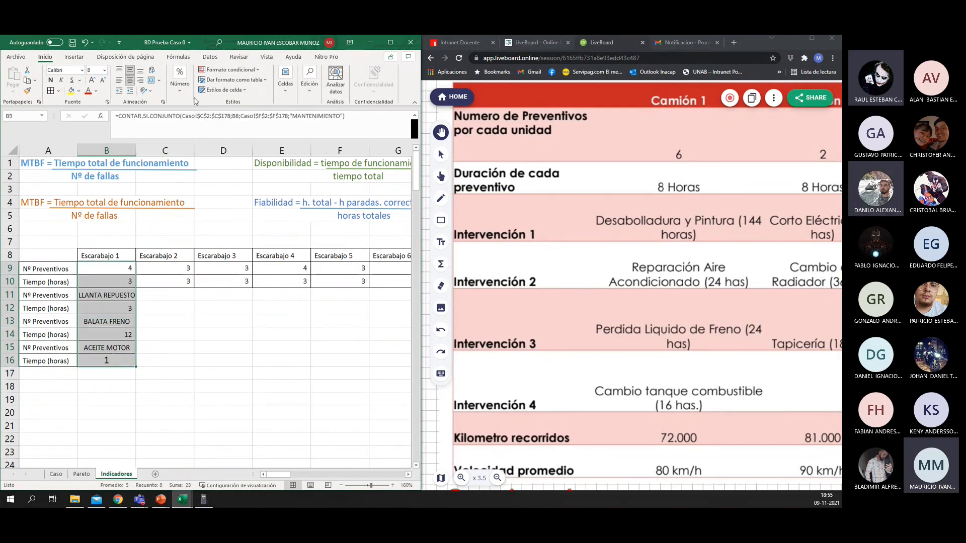
click(179, 81)
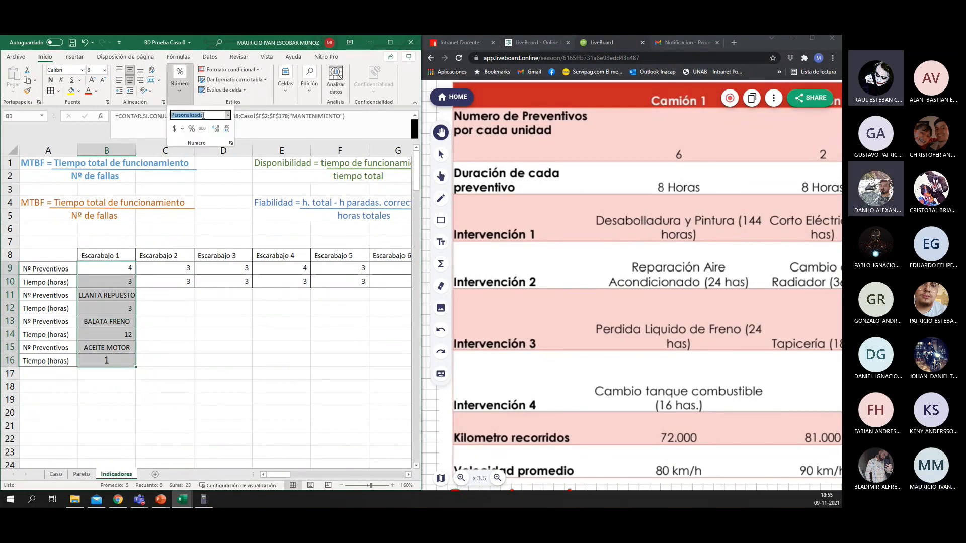
click(228, 115)
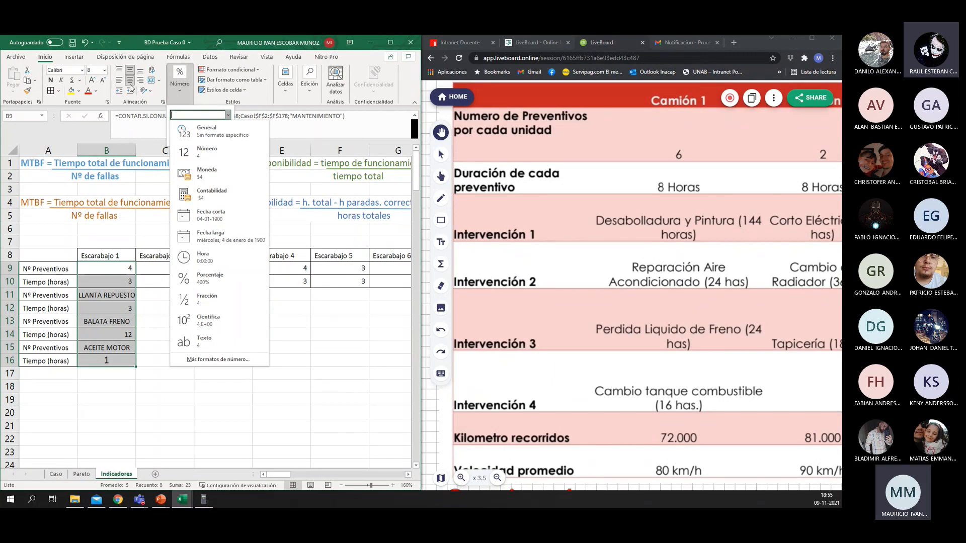
click(217, 162)
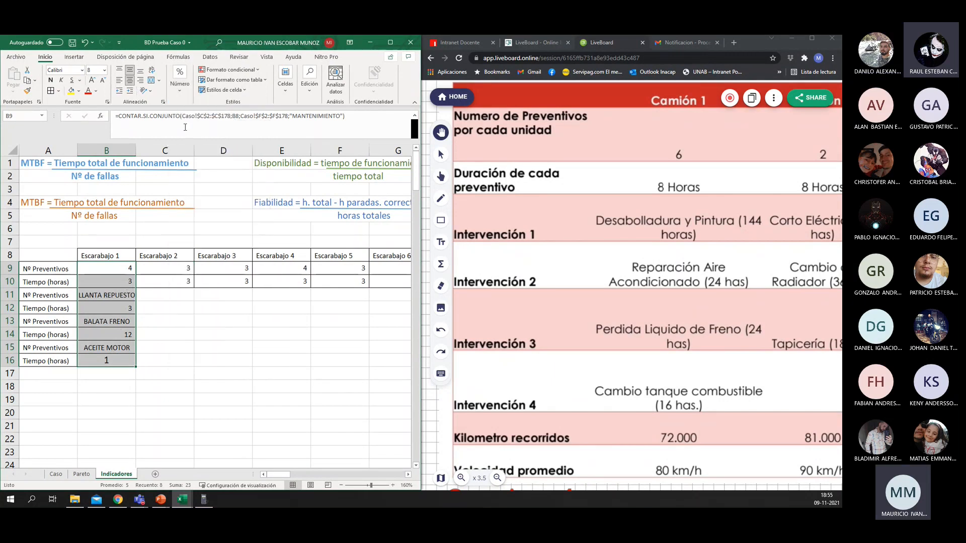
click(126, 284)
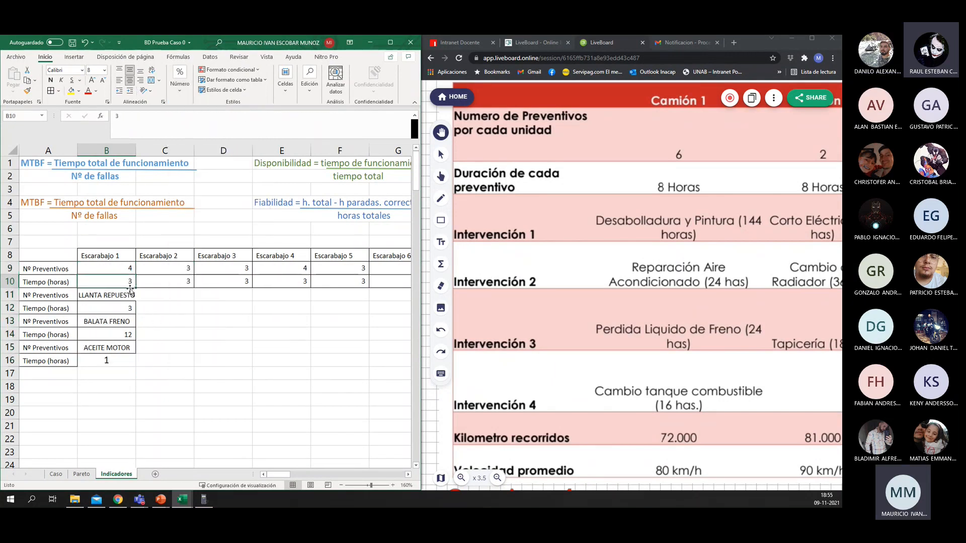
Step: Set the number format of Escarabajo 1's preventive count and hours in B9:B10 to General
drag(103, 362, 104, 281)
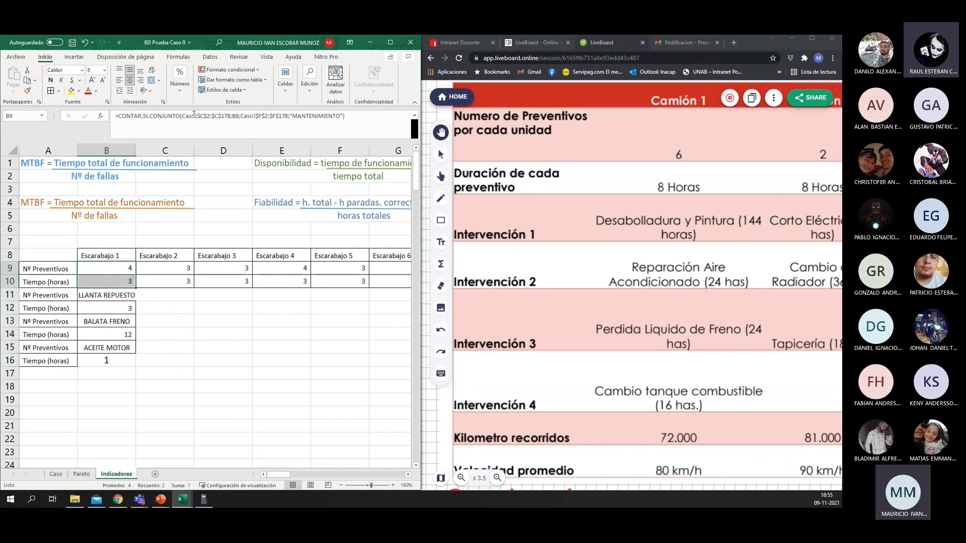
click(184, 87)
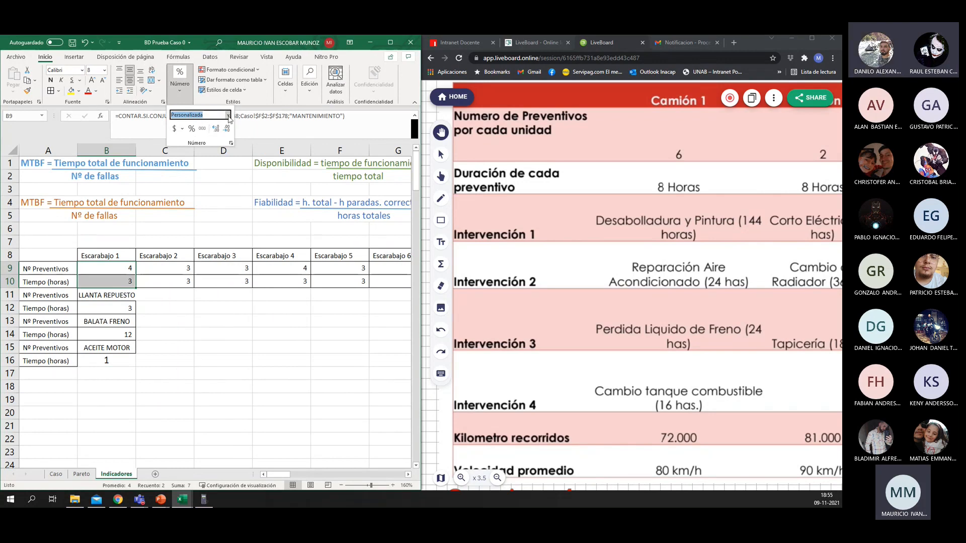
click(228, 115)
click(219, 134)
click(124, 309)
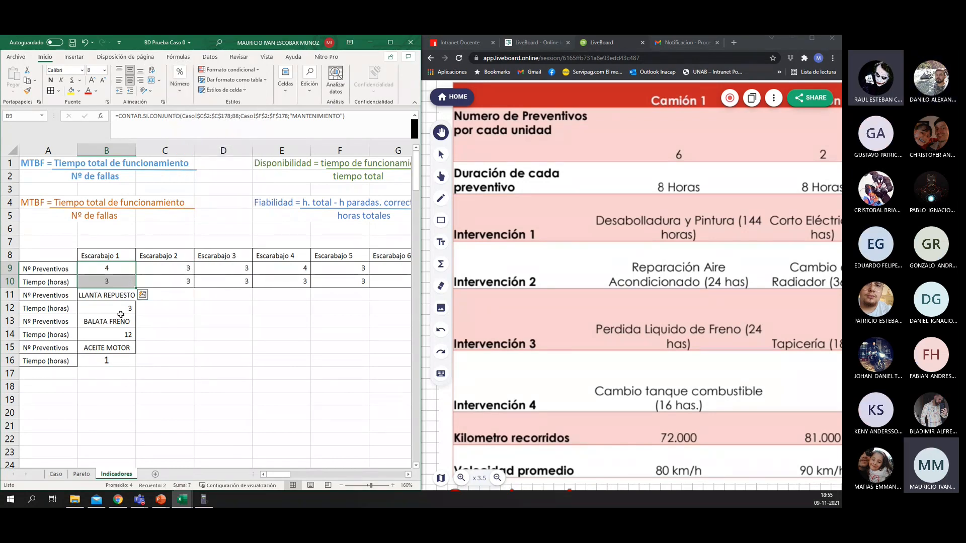
click(125, 309)
Step: Apply the formatting of B9:B10 to the preventive values of the remaining Escarabajo columns, starting at C9
drag(107, 269, 106, 282)
click(28, 90)
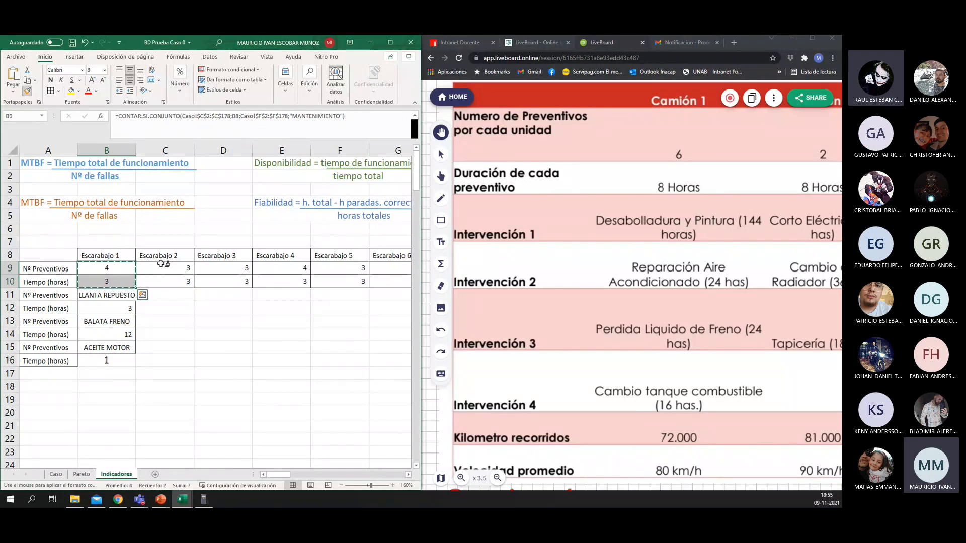
mouse_move(158, 265)
mouse_down()
mouse_move(373, 277)
mouse_move(366, 285)
mouse_move(300, 283)
mouse_up()
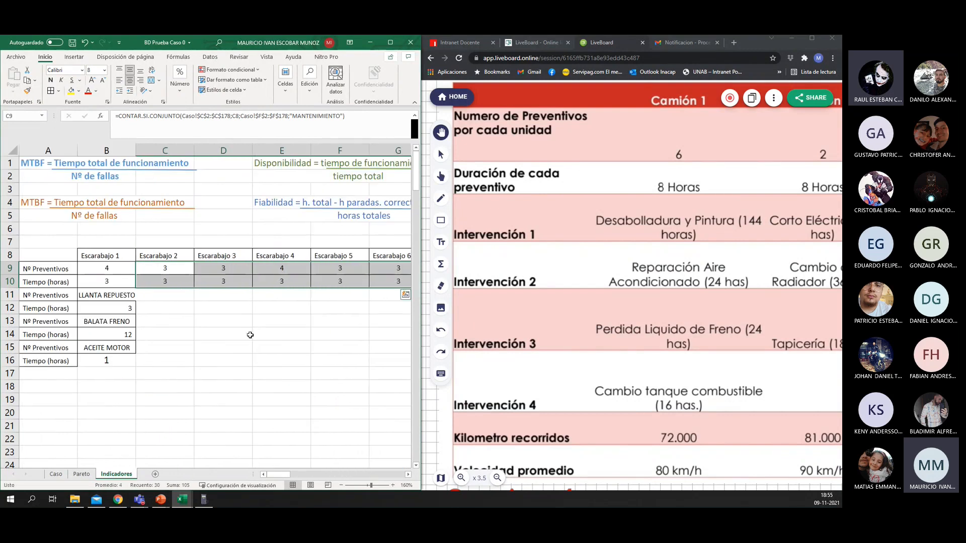
Step: Apply the centred formatting of B9 to Escarabajo 1's repair hours in B12, B14 and B16
click(93, 271)
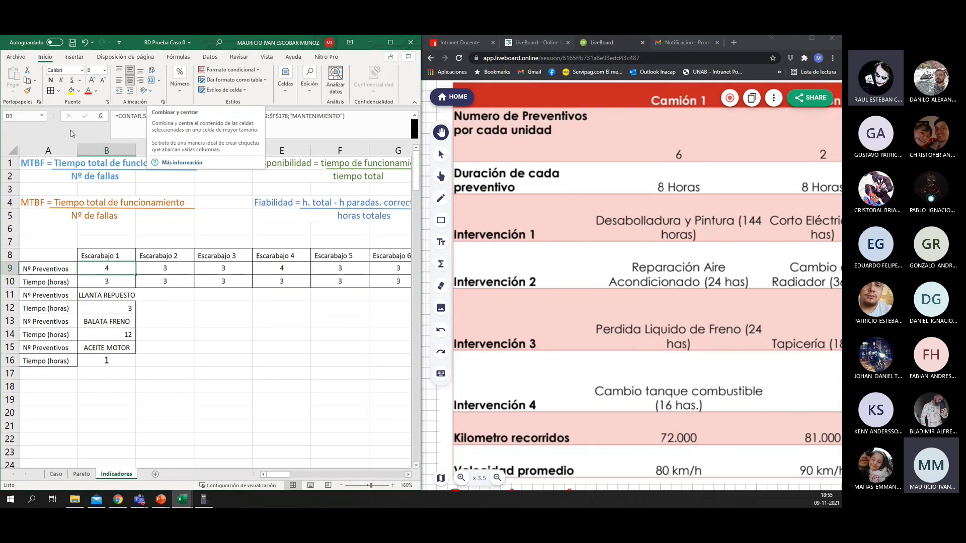
click(27, 90)
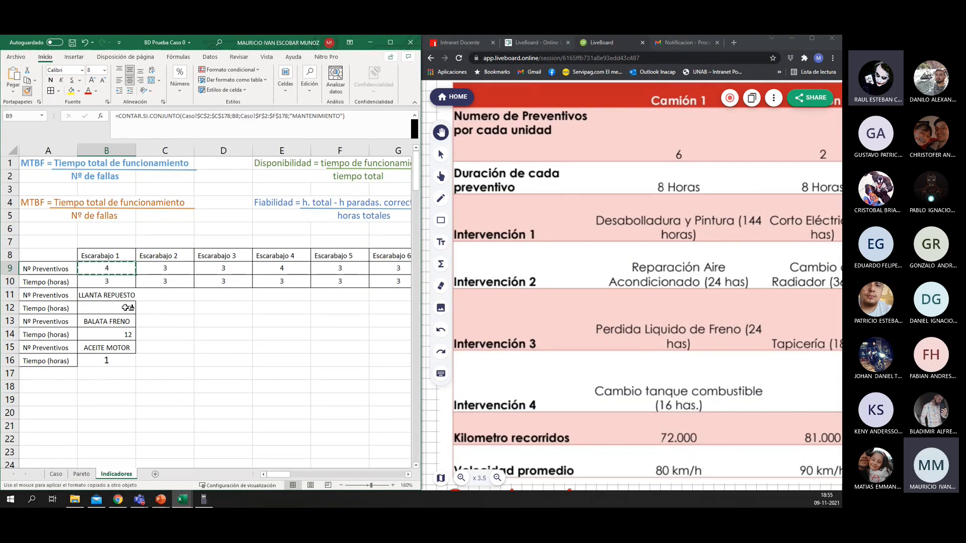
click(127, 307)
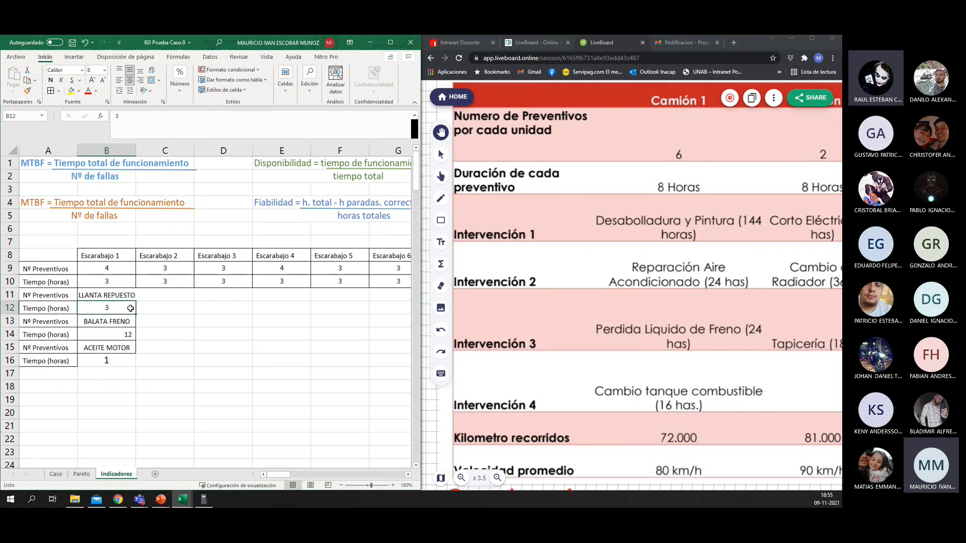
click(27, 90)
click(106, 334)
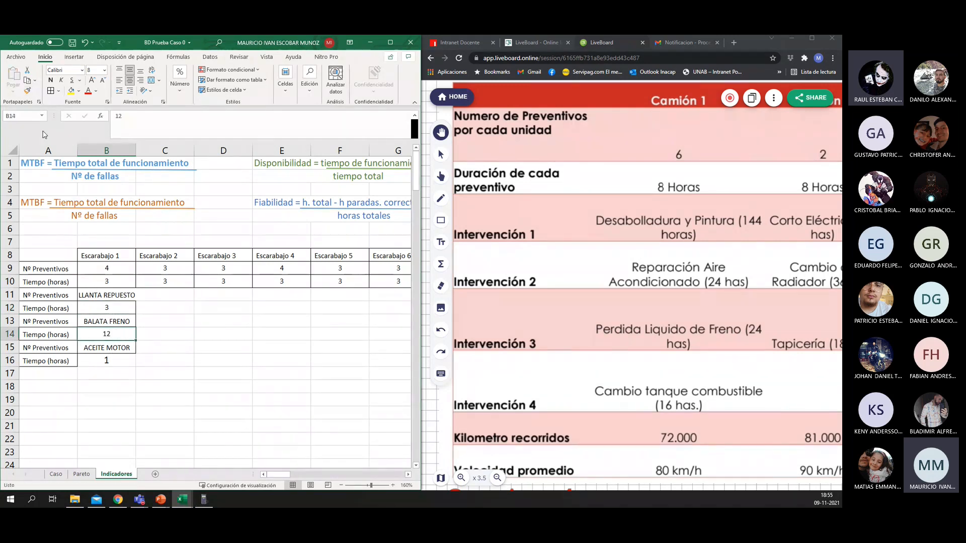
click(27, 91)
click(107, 360)
click(180, 352)
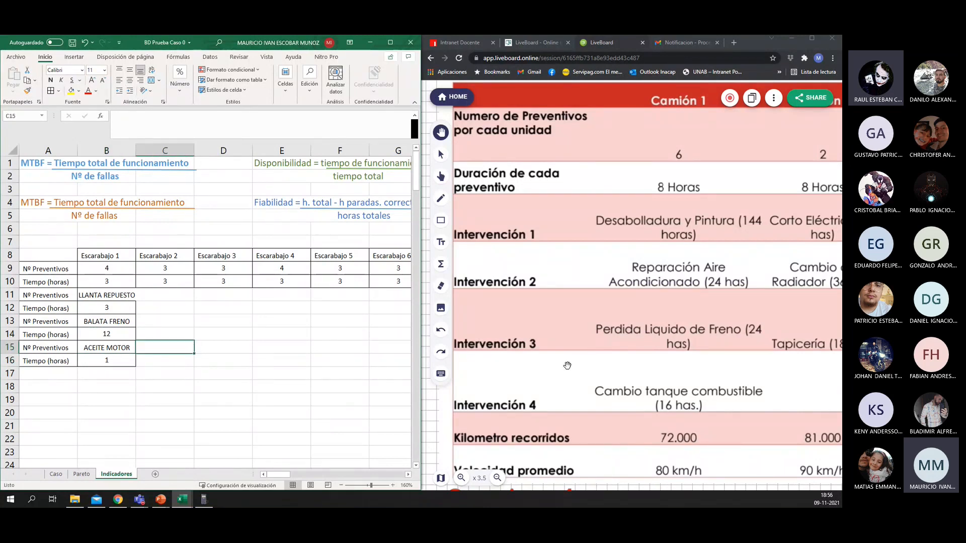
Step: Review the example's kilometre and speed rows, and look up the vehicles' yearly mileage in the PROYECTO GESTION DEL MANTENIMIENTO (G0) Word document
scroll(567, 366, down, 1)
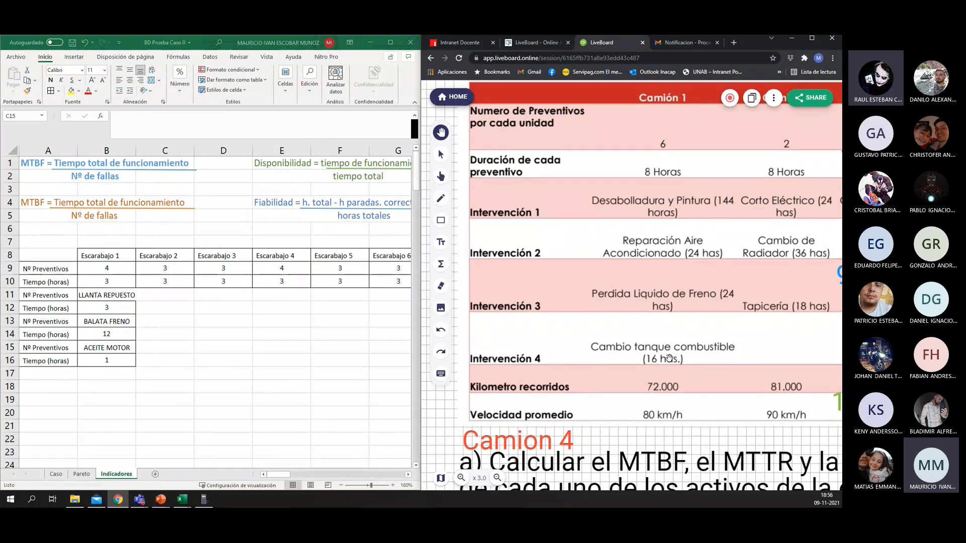
click(145, 350)
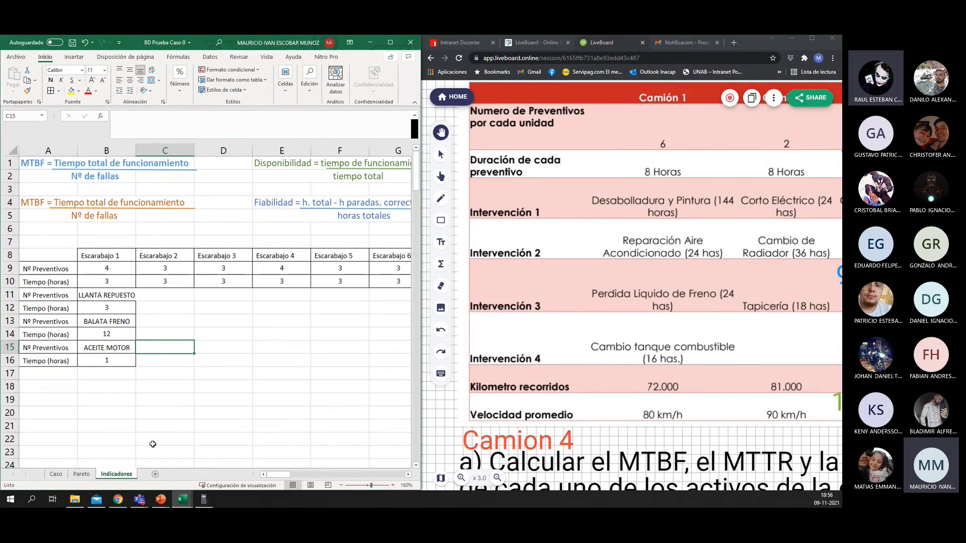
click(75, 499)
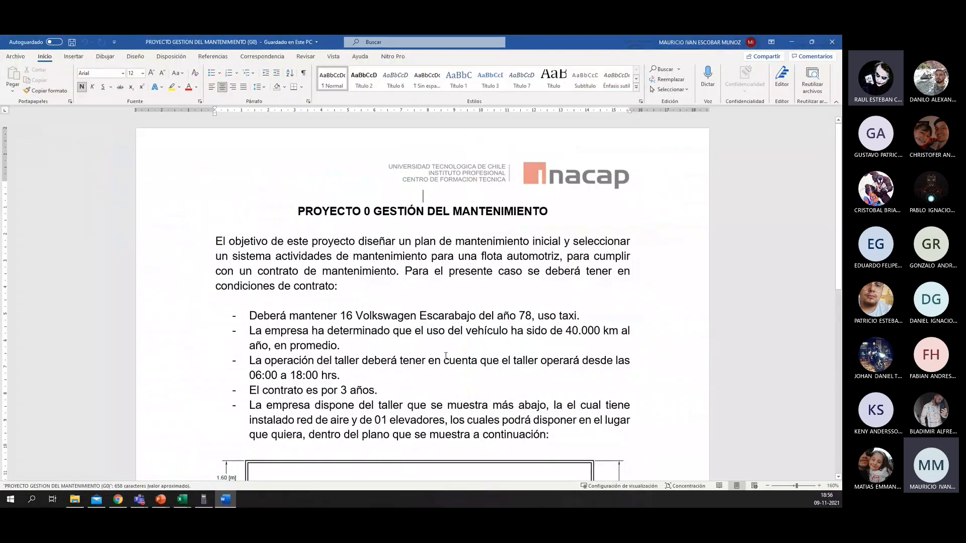
scroll(446, 356, down, 1)
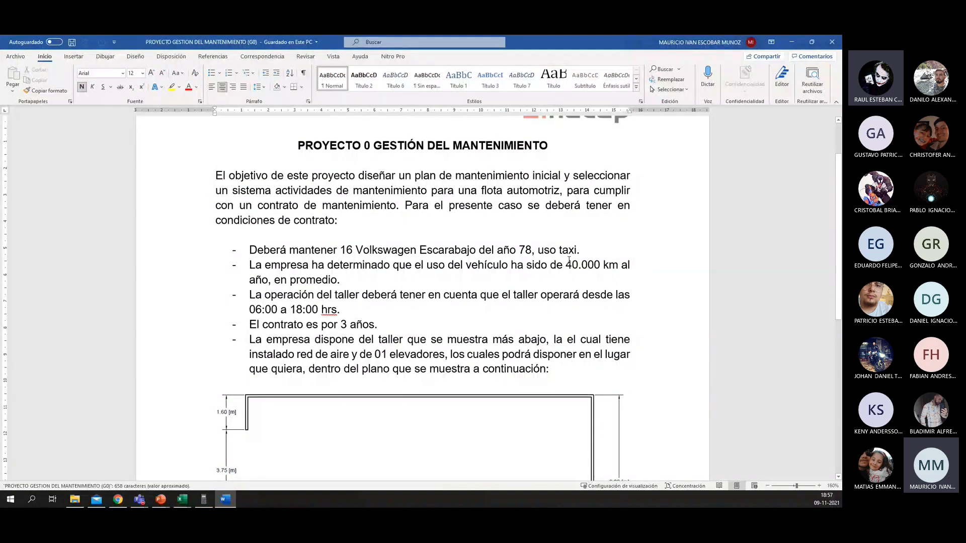
drag(566, 264, 600, 265)
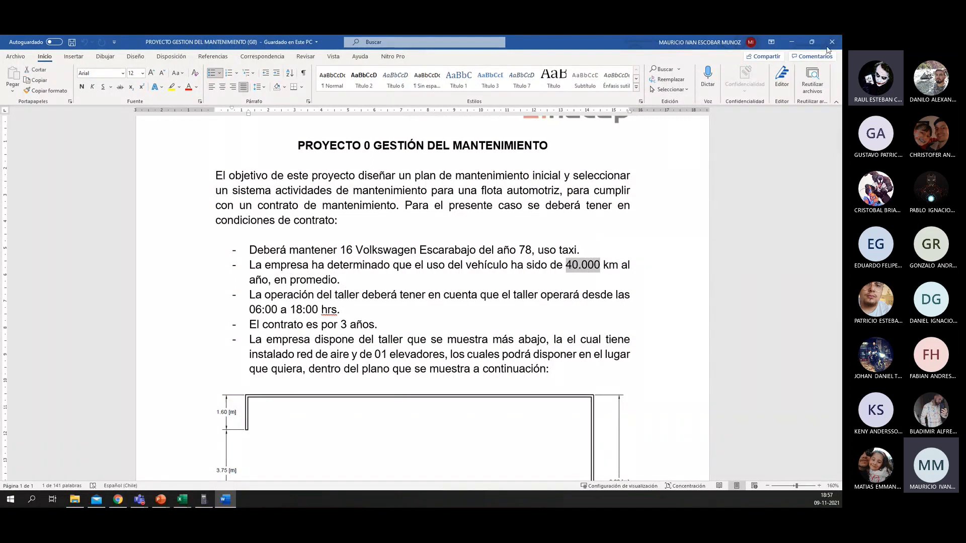
click(791, 41)
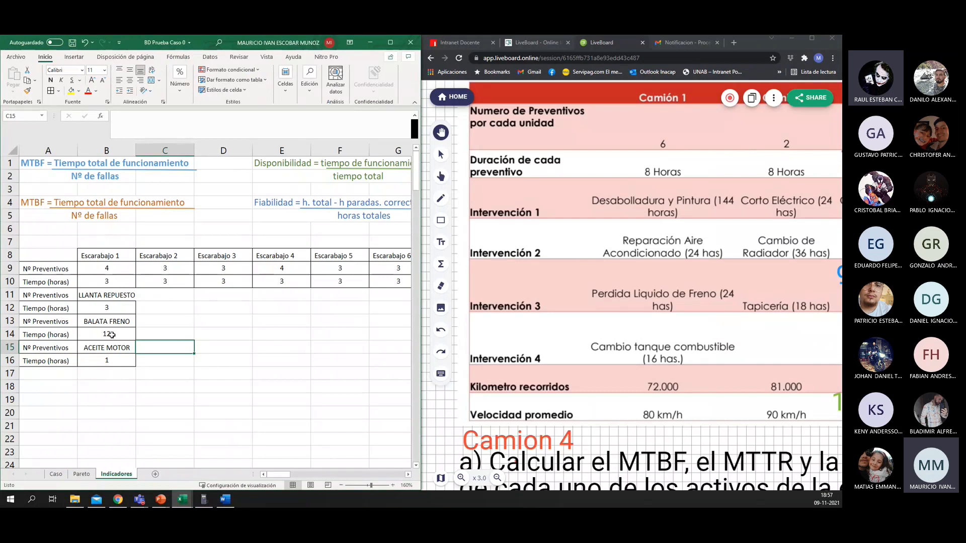
Step: Duplicate Escarabajo 1's last hours value and its Tiempo (horas) label from row 16 into row 17 as a formatted template
click(111, 361)
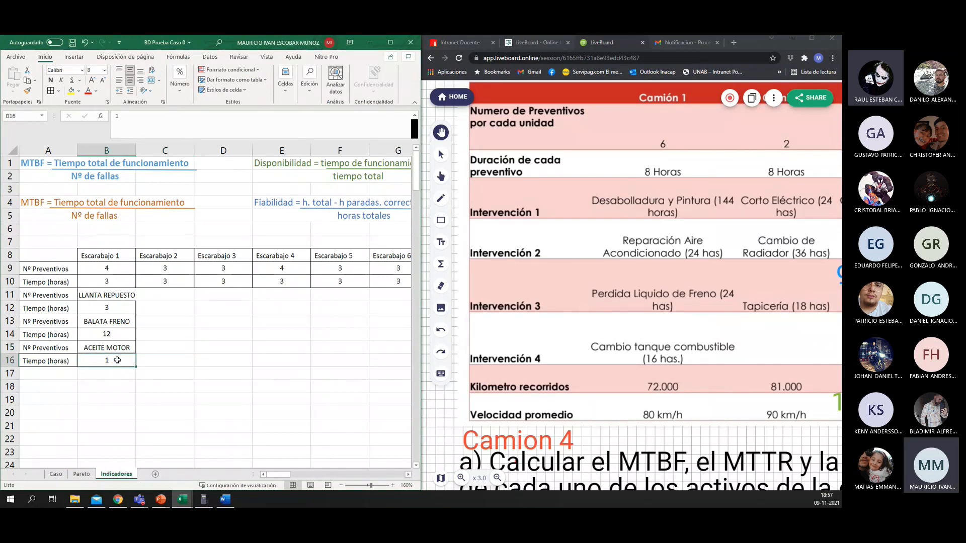
key(ctrl+c)
key(Down)
key(ctrl+v)
key(Left)
key(Up)
key(ctrl+c)
click(56, 372)
key(ctrl+v)
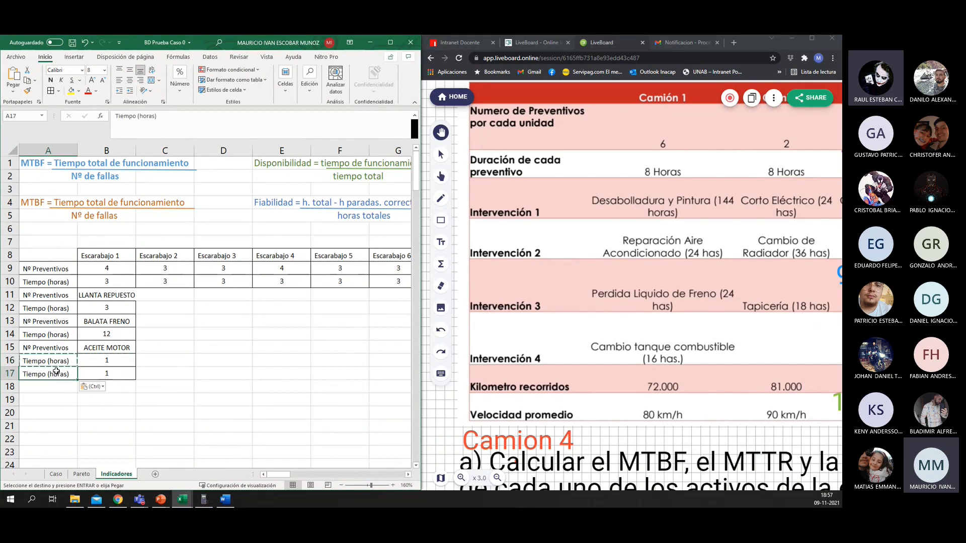
Step: Replace the copied label in A17 with Km recorridos
text(Kilometro)
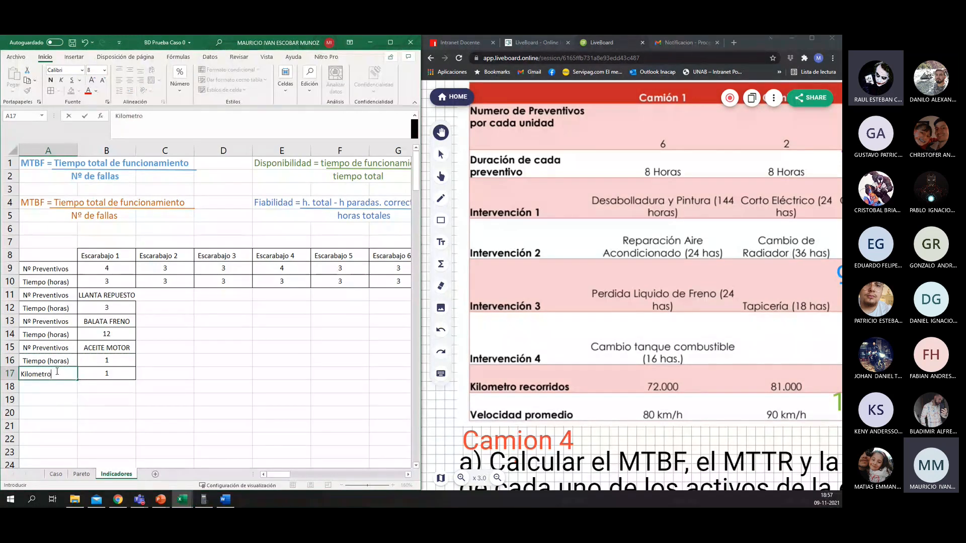
text(s recorr)
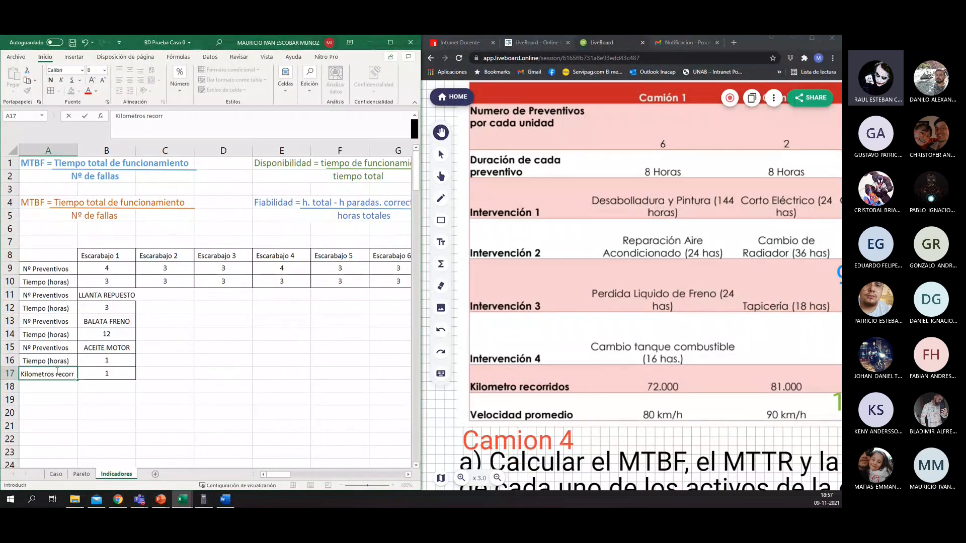
text(idos)
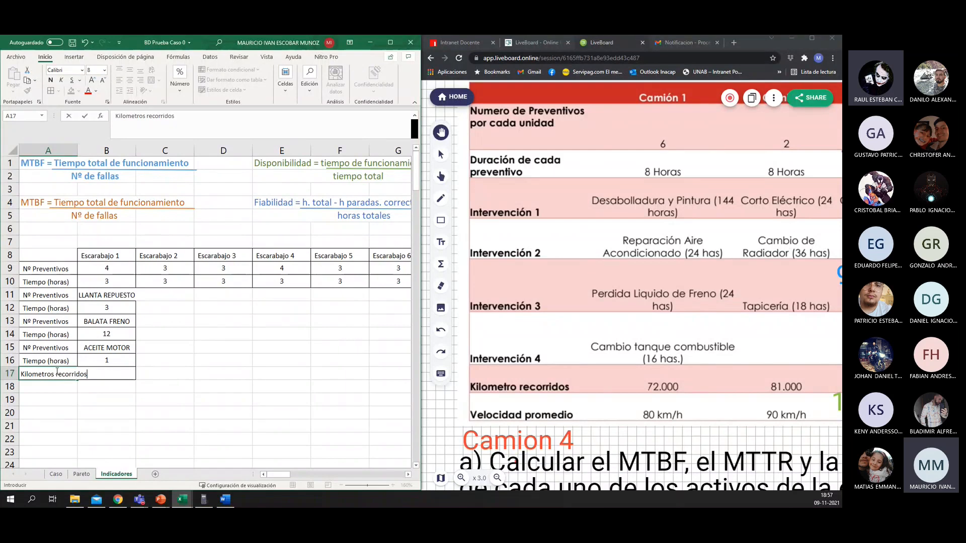
key(ctrl+Return)
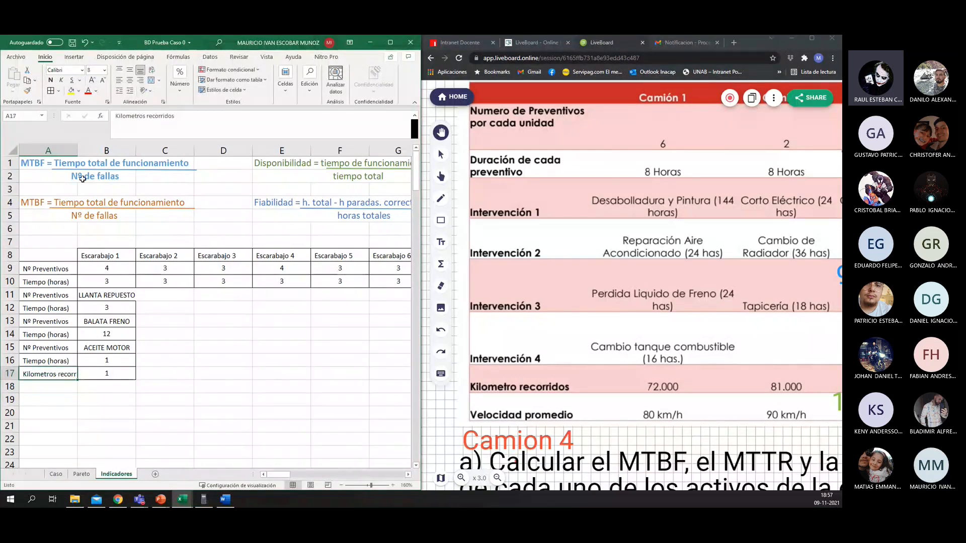
drag(145, 115, 121, 114)
key(BackSpace)
key(BackSpace)
text(m)
key(Tab)
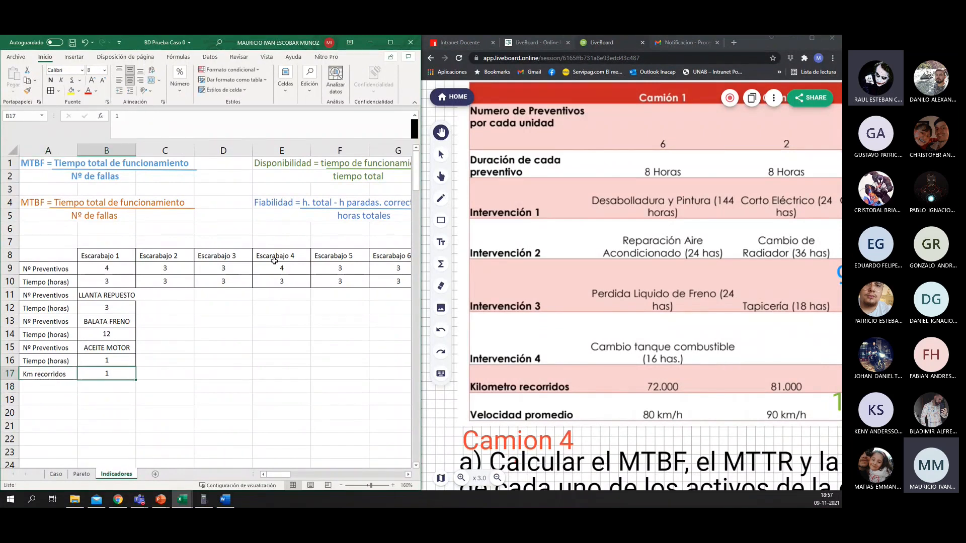
Step: Set Escarabajo 1's kilometres travelled in B17 to 40.000
text(40,00)
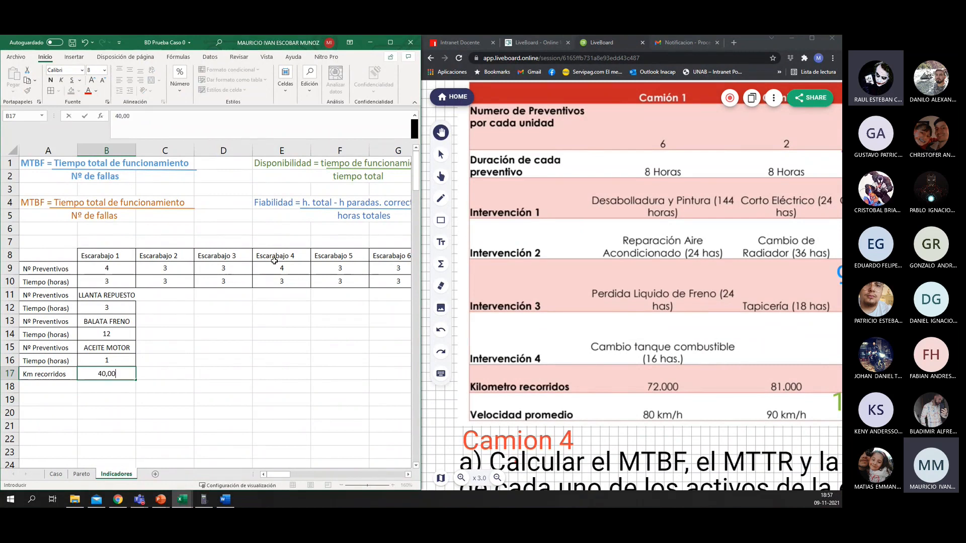
key(BackSpace)
key(BackSpace)
key(BackSpace)
text(.000)
key(Return)
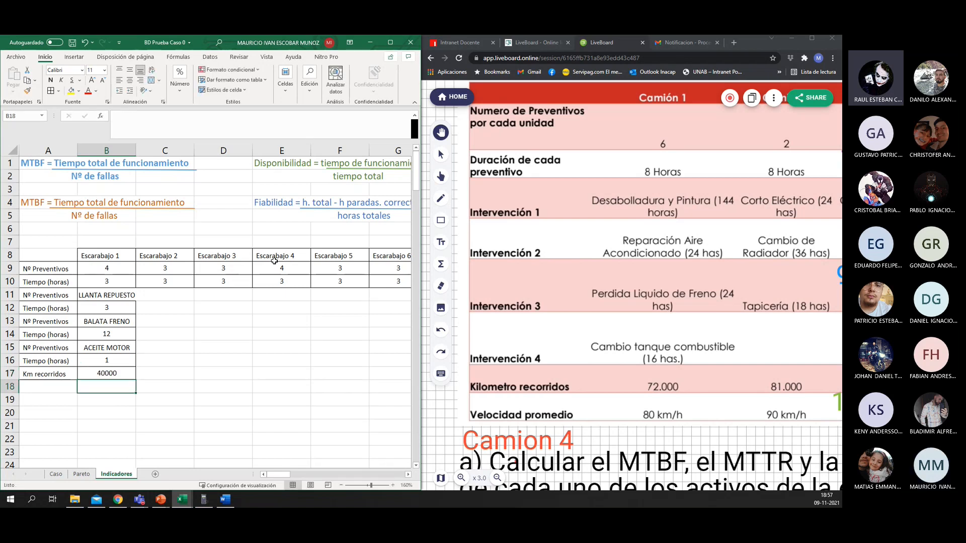
click(104, 372)
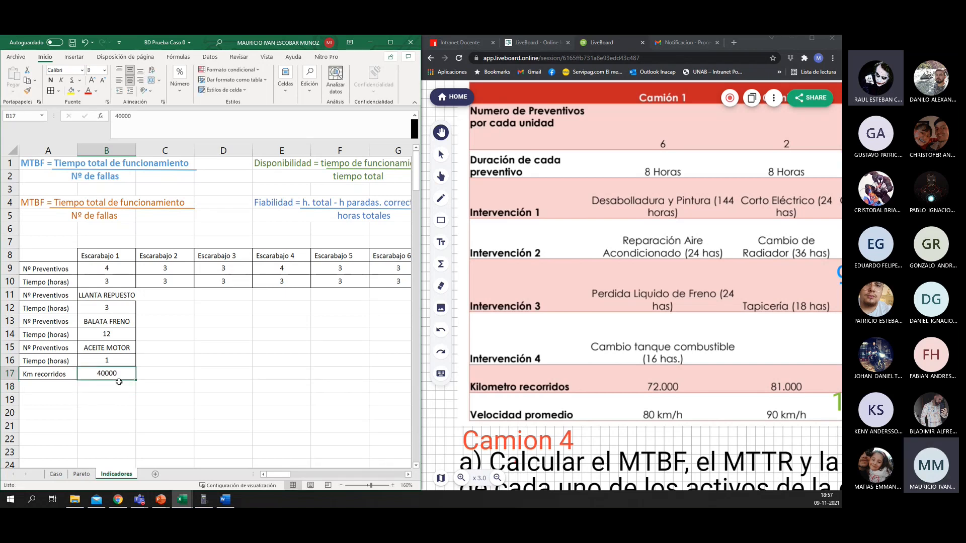
Step: Label A18 as Vel. Promedio and give it the formatting of the Km recorridos label in A17
click(50, 389)
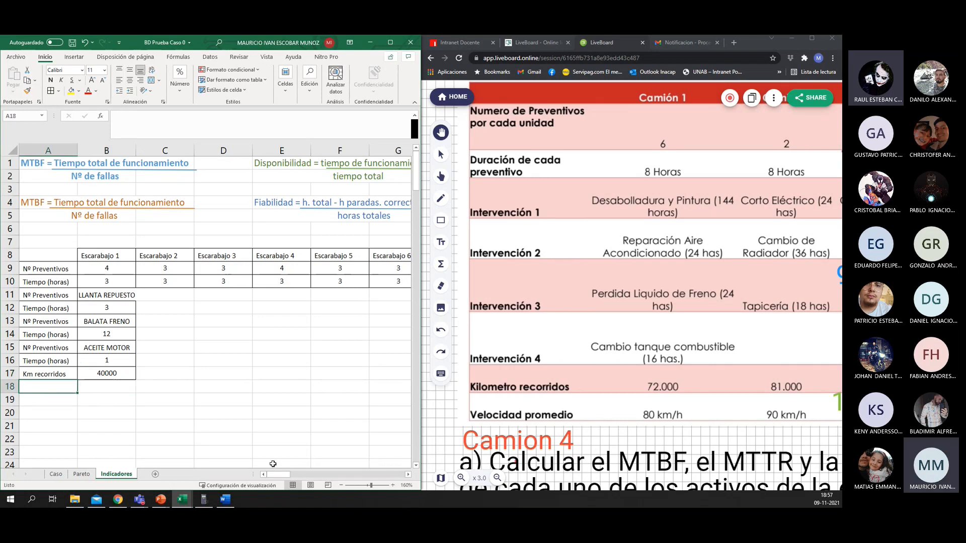
text(Vel)
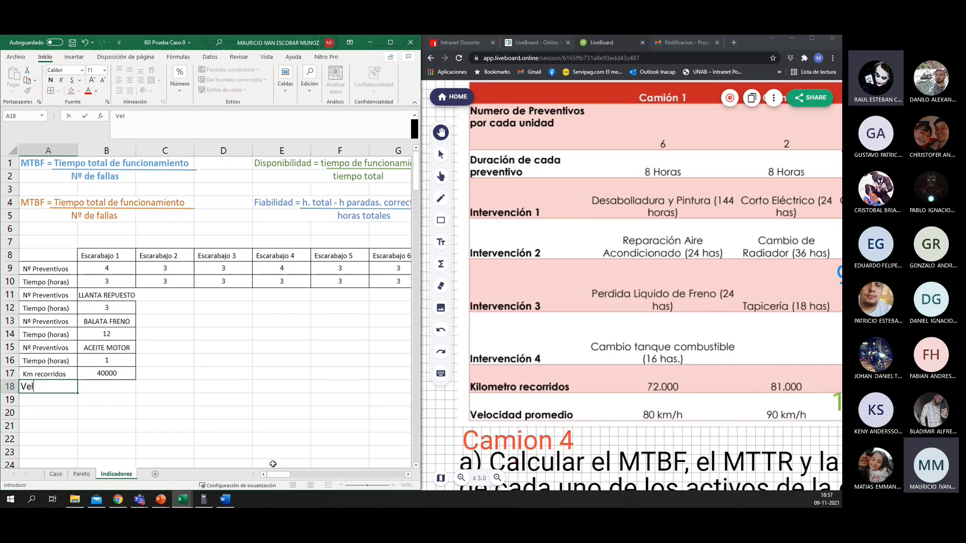
text(ocidad Promedio)
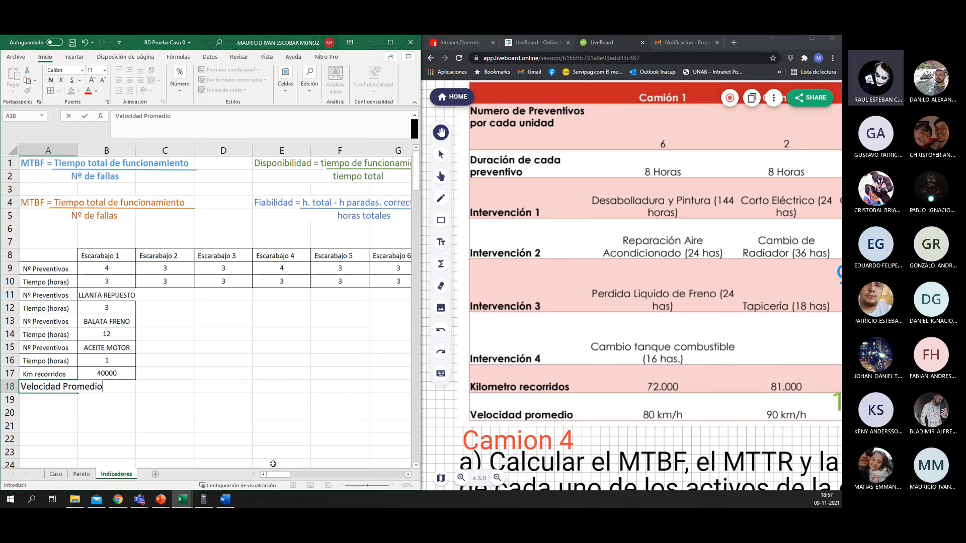
key(Up)
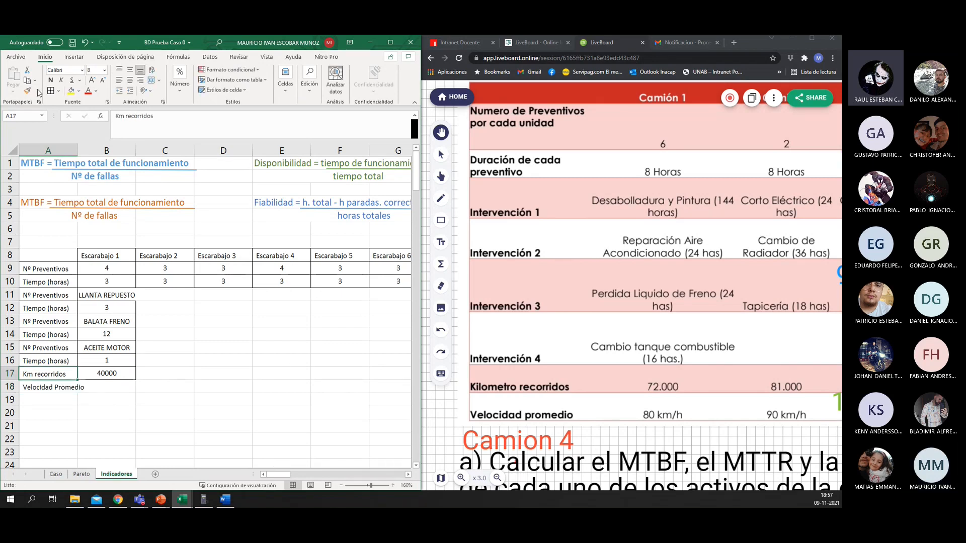
click(60, 388)
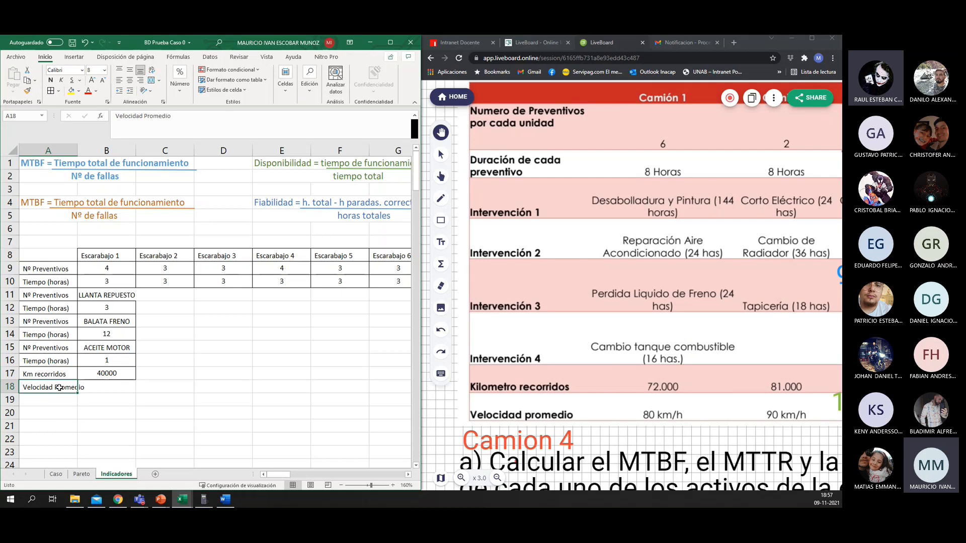
drag(143, 117, 124, 118)
text(.)
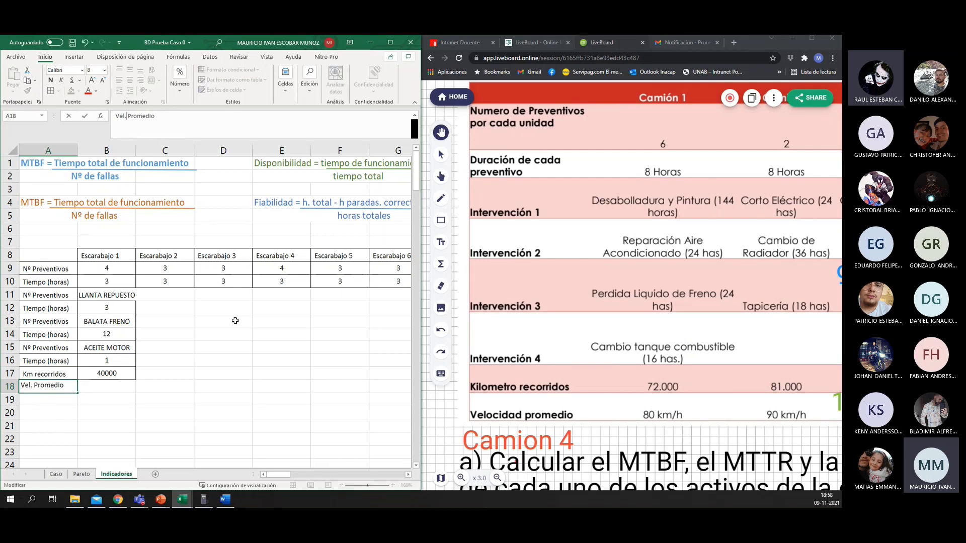
key(Return)
Step: Add the unit [km/h] to the average speed label in A18
key(Up)
key(Right)
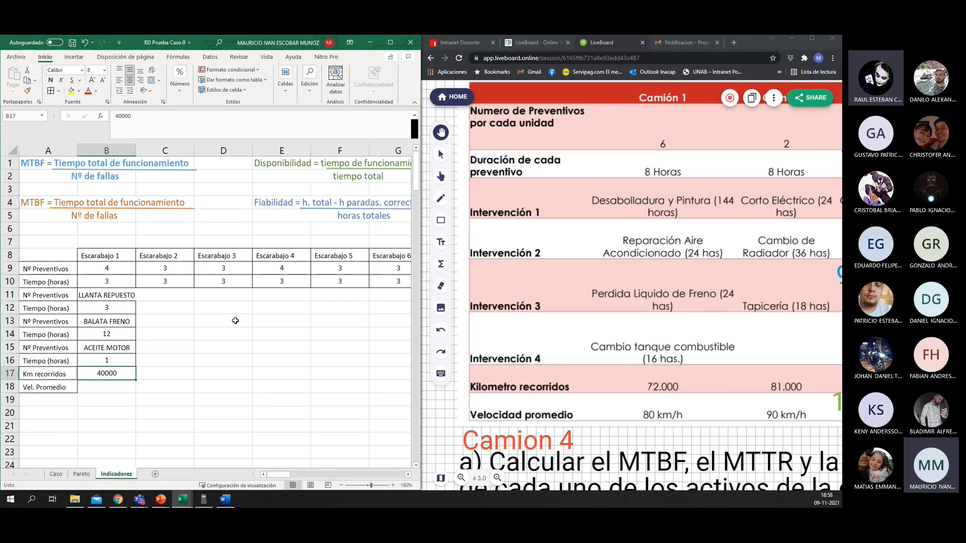
key(Left)
click(184, 113)
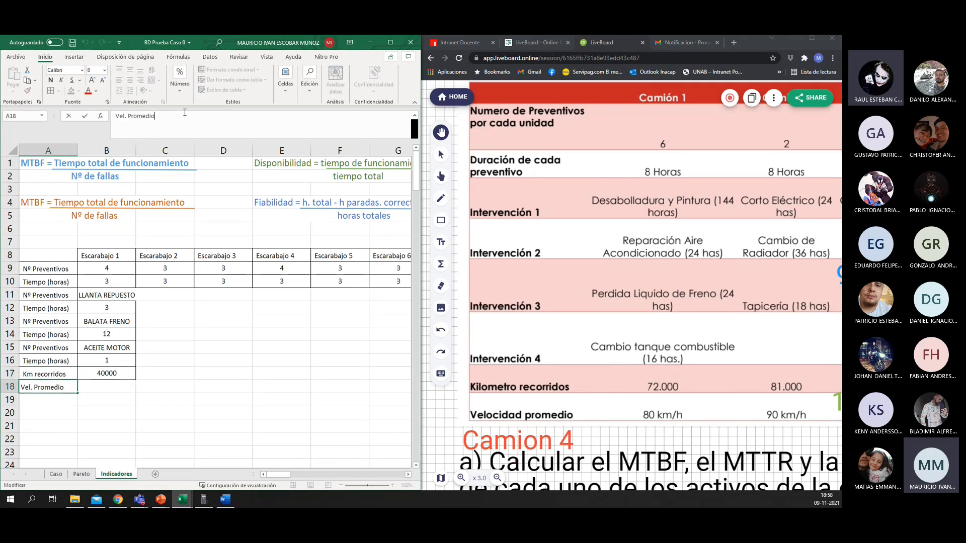
text([km/h)
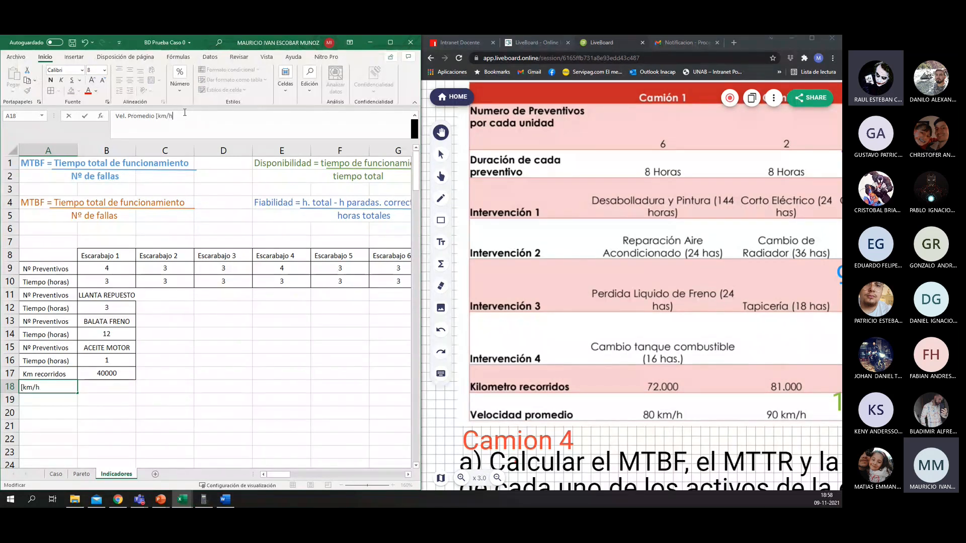
text(])
key(Tab)
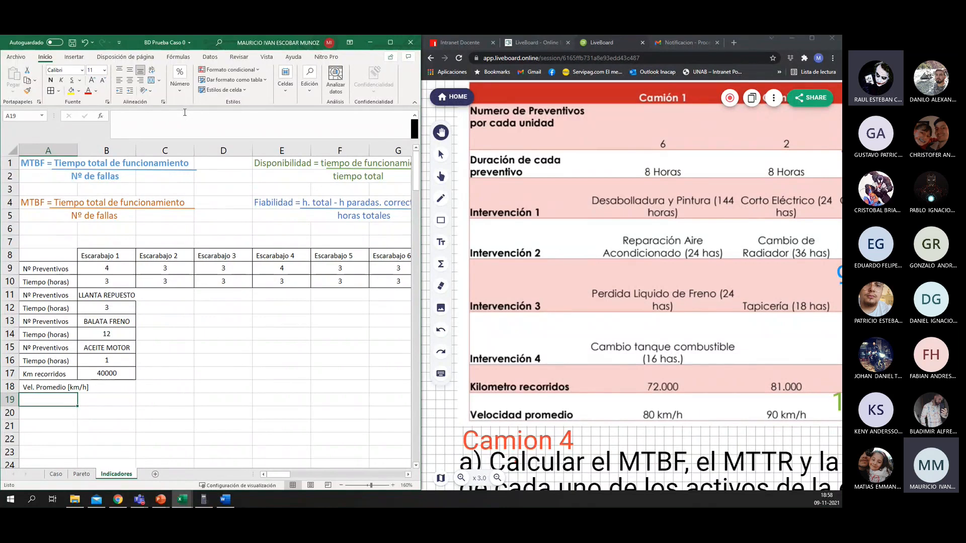
Step: Copy the formatted kilometre cell B17 to B18 and set Escarabajo 1's average speed to 50
key(Up)
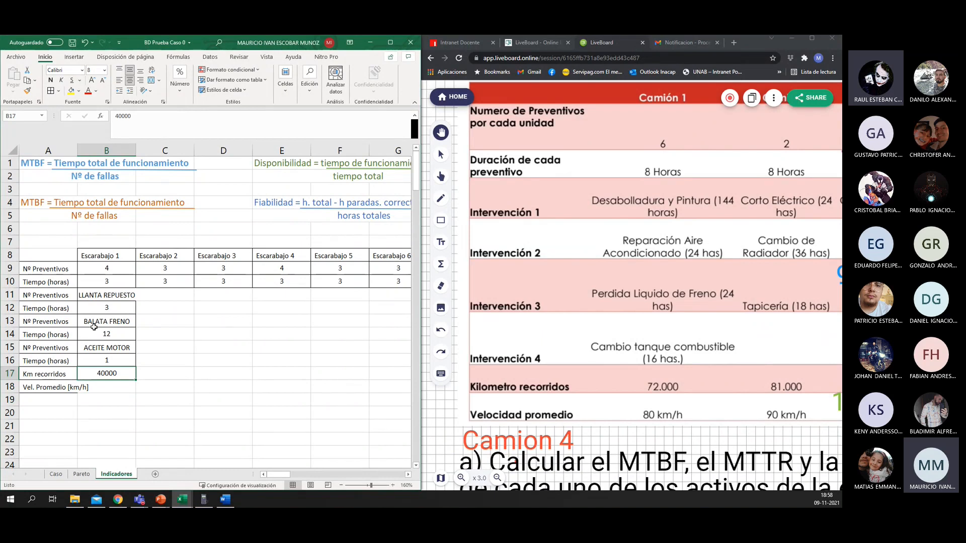
key(ctrl+c)
key(Down)
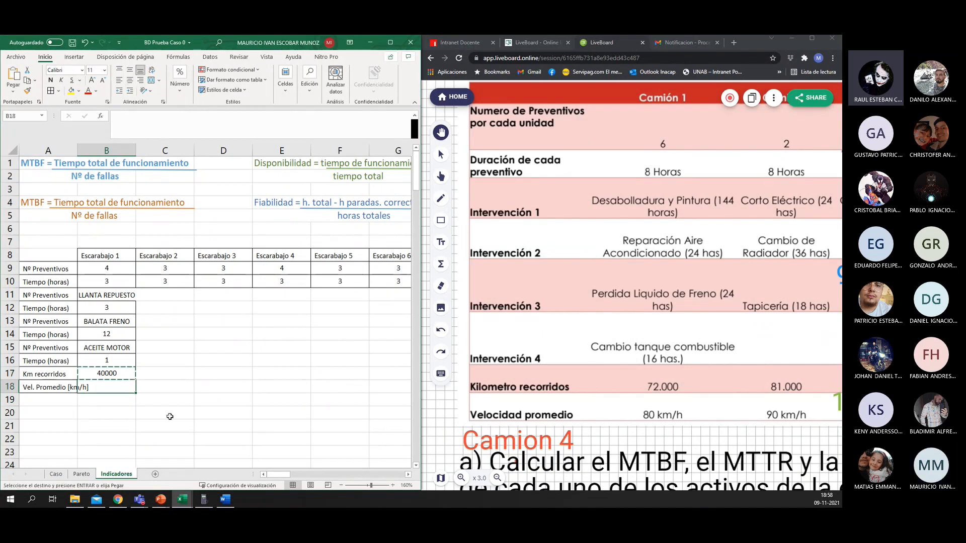
key(ctrl+v)
key(Escape)
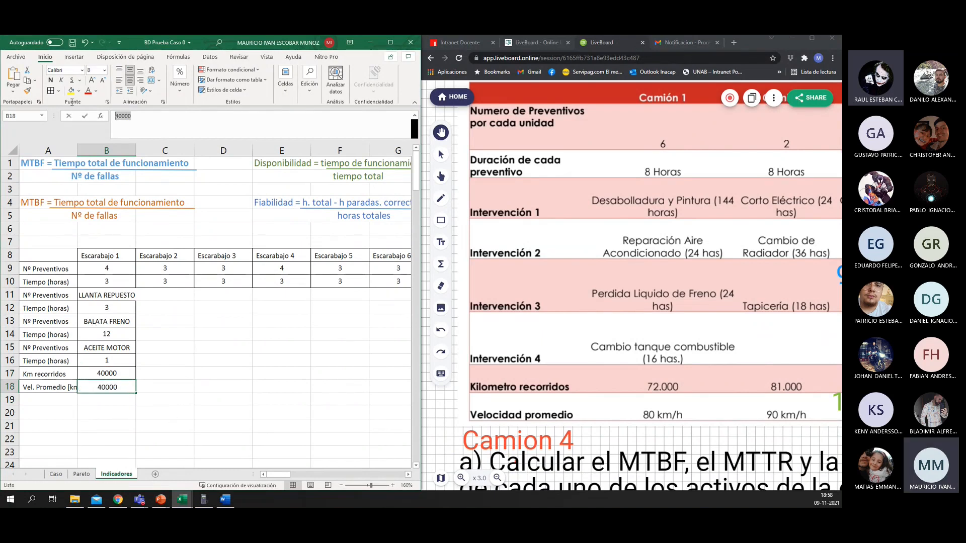
text(50)
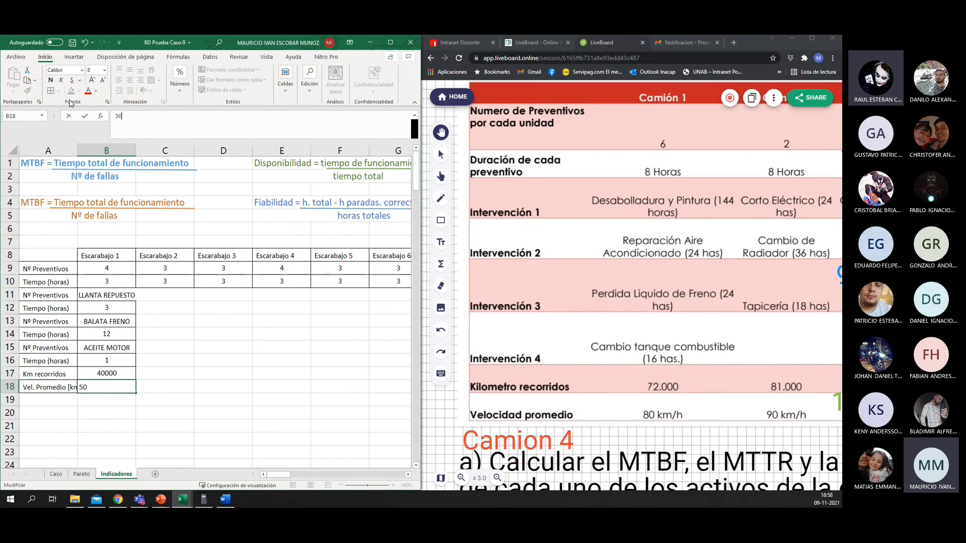
key(Return)
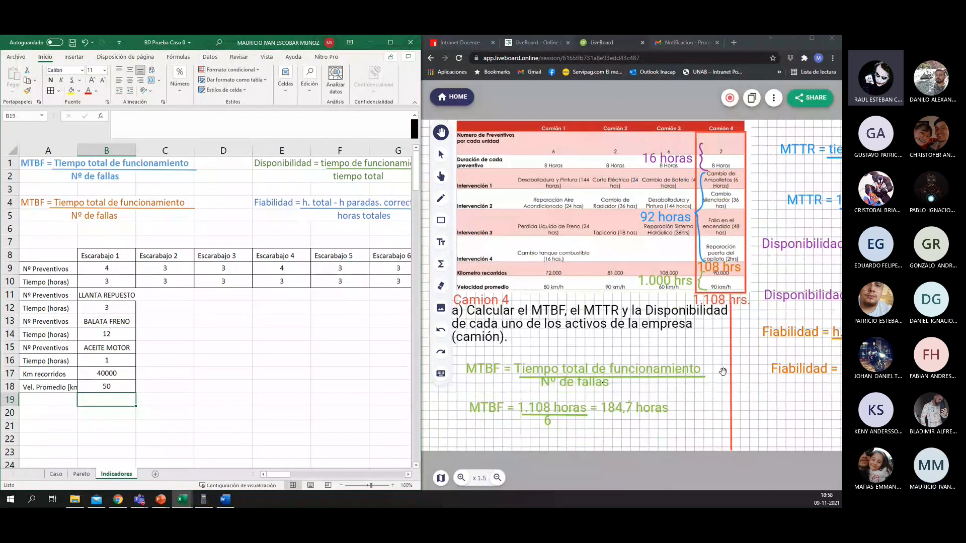
click(759, 331)
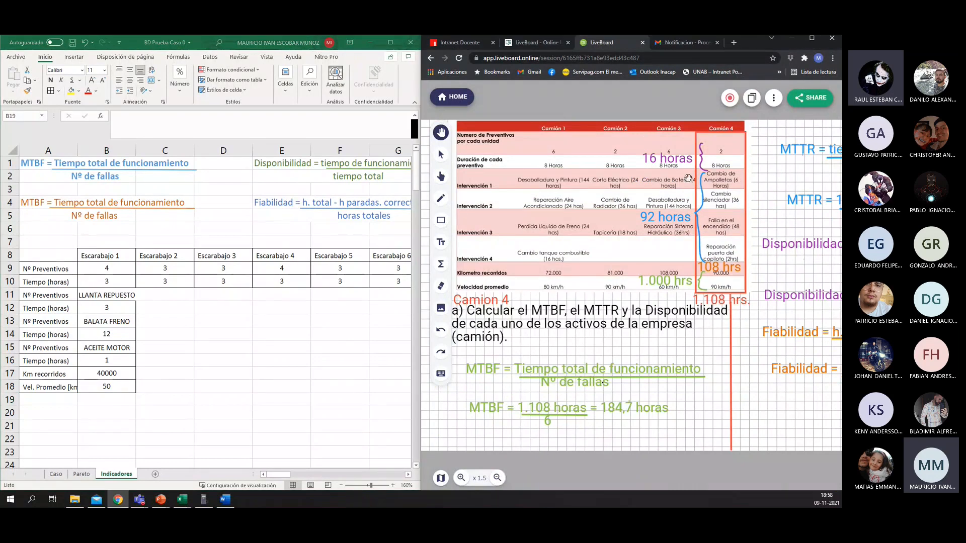
click(116, 401)
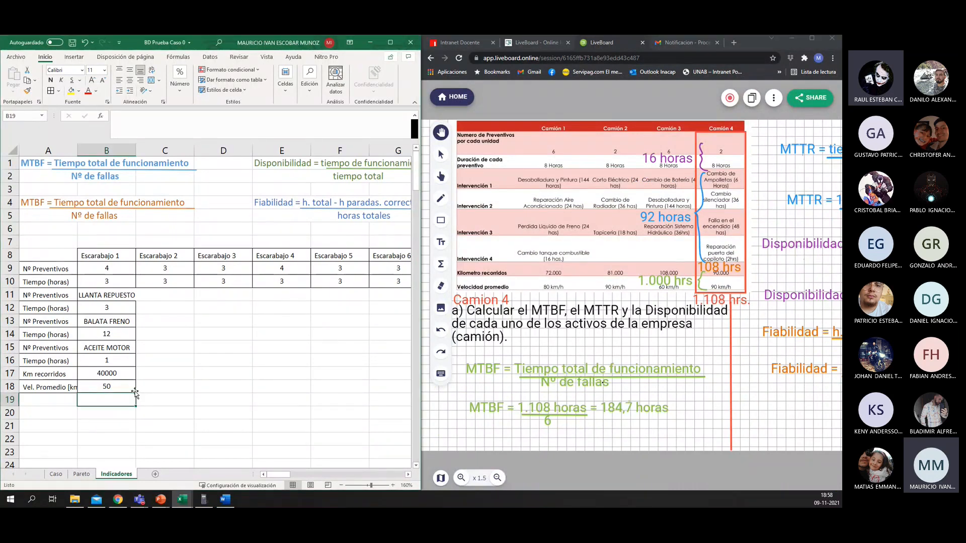
click(37, 413)
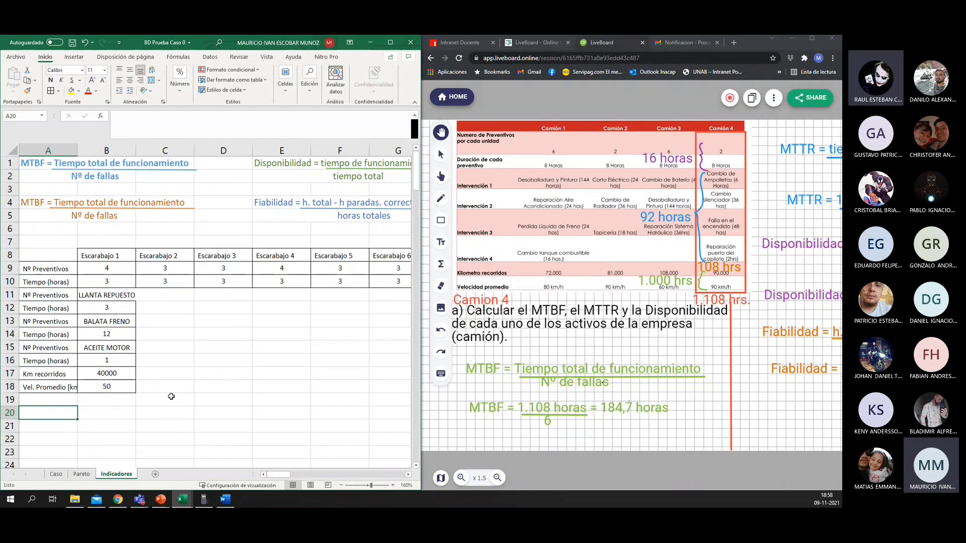
text(T. T)
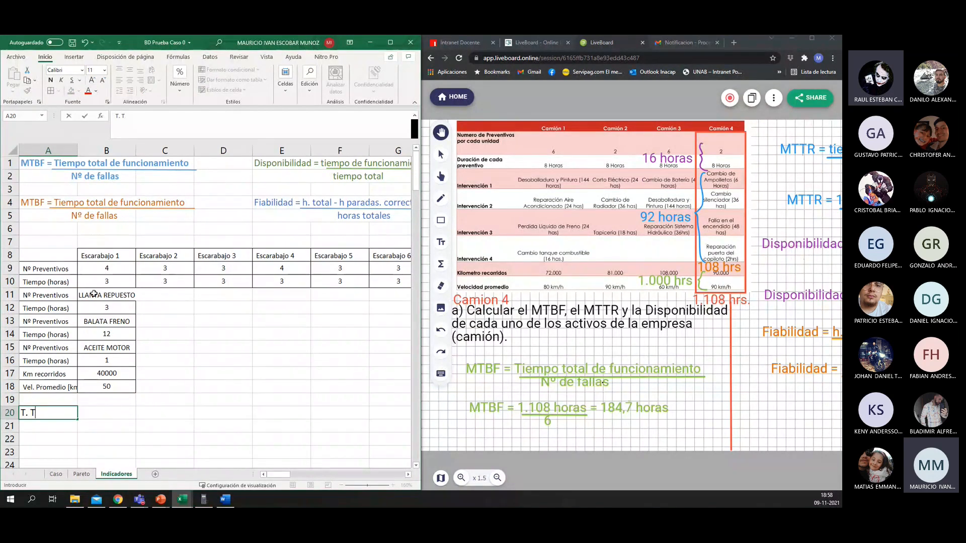
key(Escape)
Step: Make the row labels in A9:A18 bold
drag(46, 268, 39, 391)
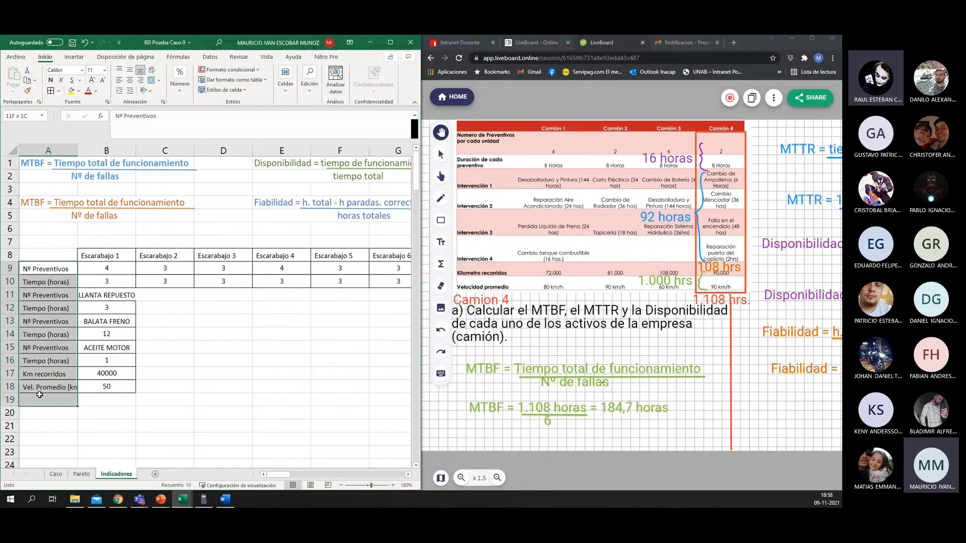
click(51, 81)
click(32, 415)
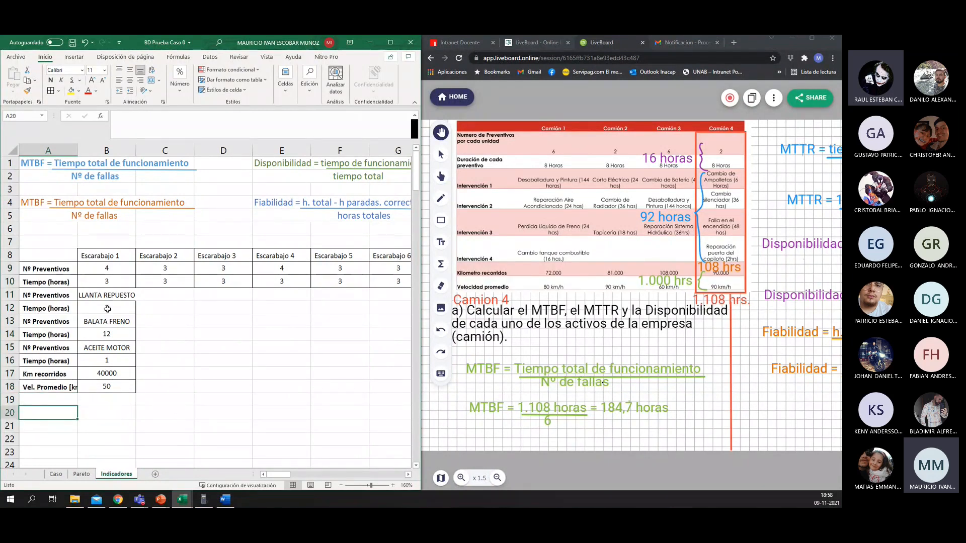
Step: Apply a thick outside border around the Escarabajo 1 column, B8:B18
drag(106, 259, 107, 392)
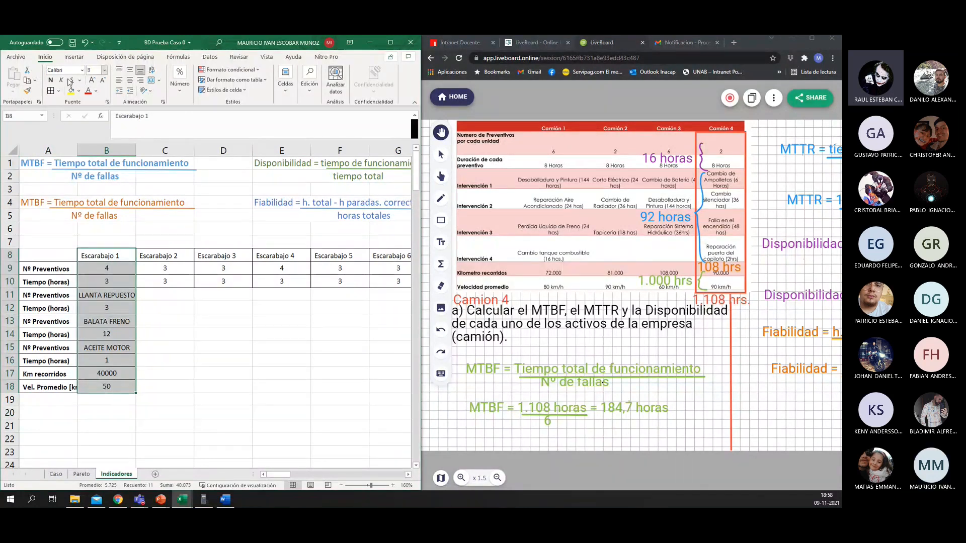
click(58, 91)
click(80, 203)
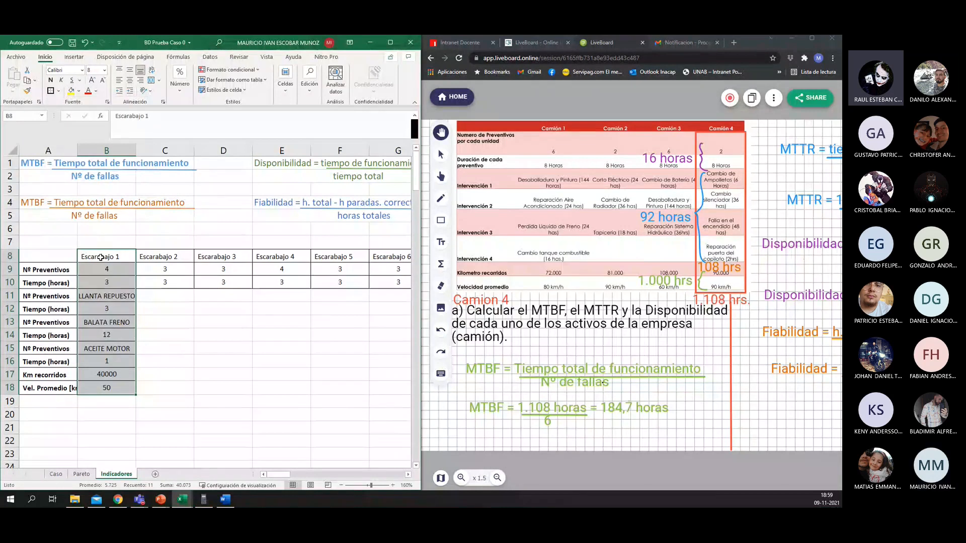
Step: Make the Escarabajo 1 header in B8 bold and outline it with a thick border
click(50, 80)
click(123, 285)
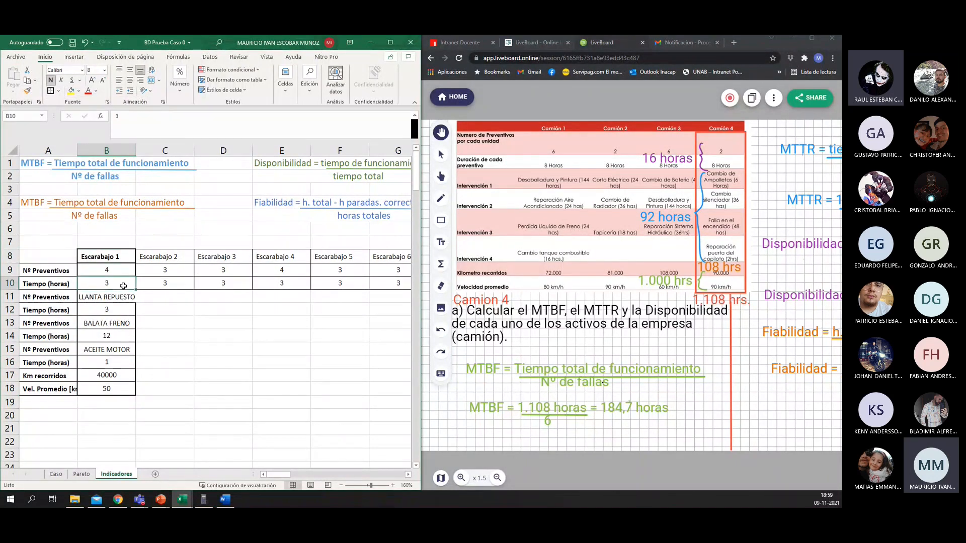
click(121, 299)
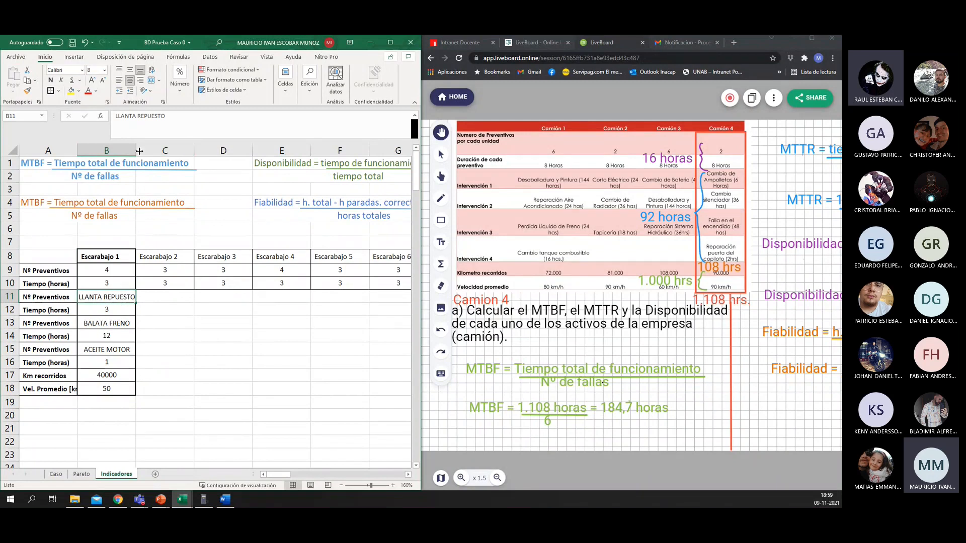
Step: Widen column B to fit LLANTA REPUESTO and apply a thick outside border around the row labels A9:A18
drag(139, 151, 143, 152)
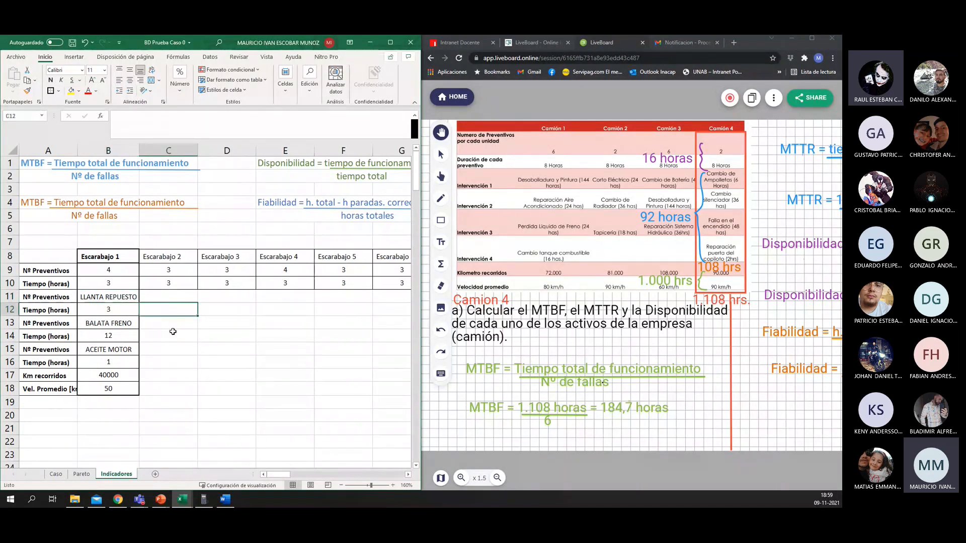
click(86, 428)
drag(48, 270, 48, 390)
click(51, 92)
Step: Enter the label "T. Funcionamiento [h]" in A20, below the Escarabajo table
click(47, 415)
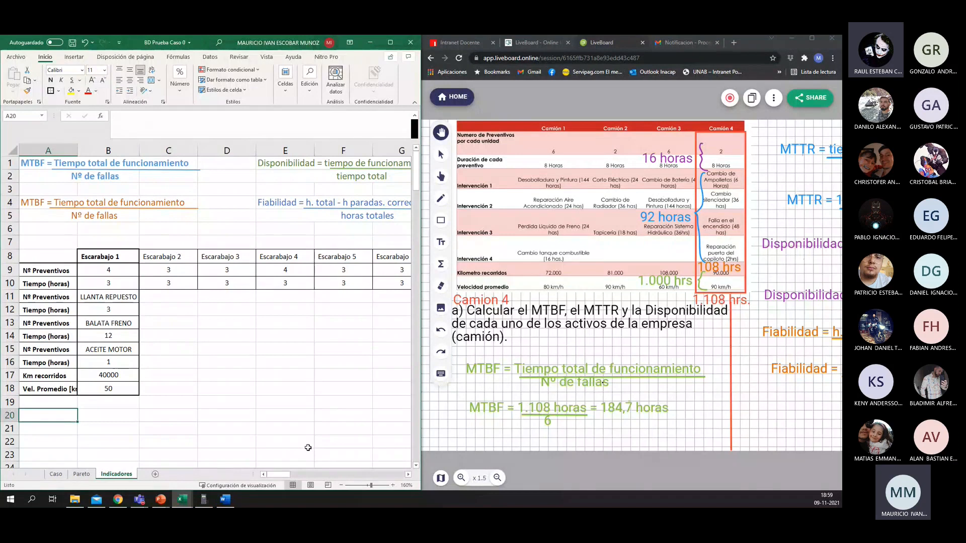
text(T)
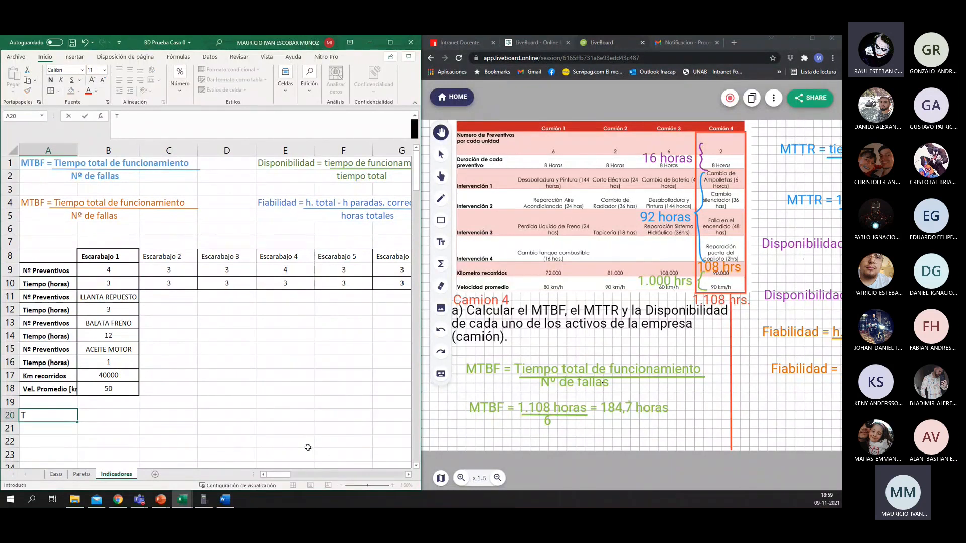
text(. Funcionamien)
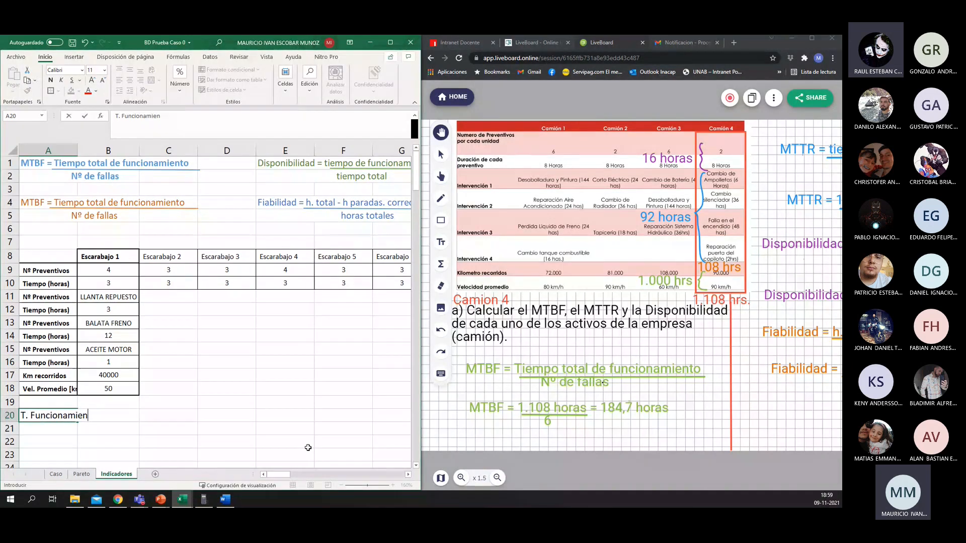
text(to [h])
key(Return)
key(Up)
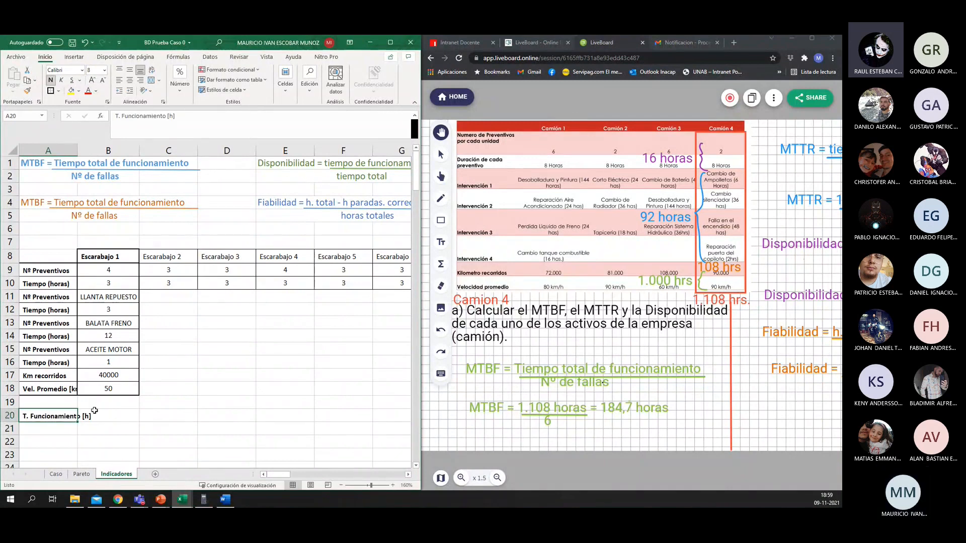
Step: Copy the formatting of the Km recorridos label in A17 onto A20
click(56, 376)
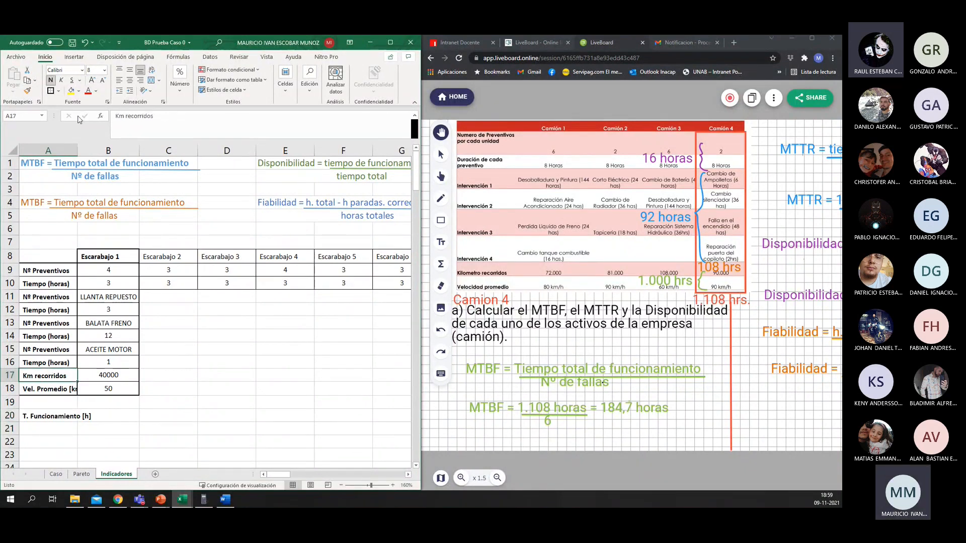
click(27, 91)
click(48, 416)
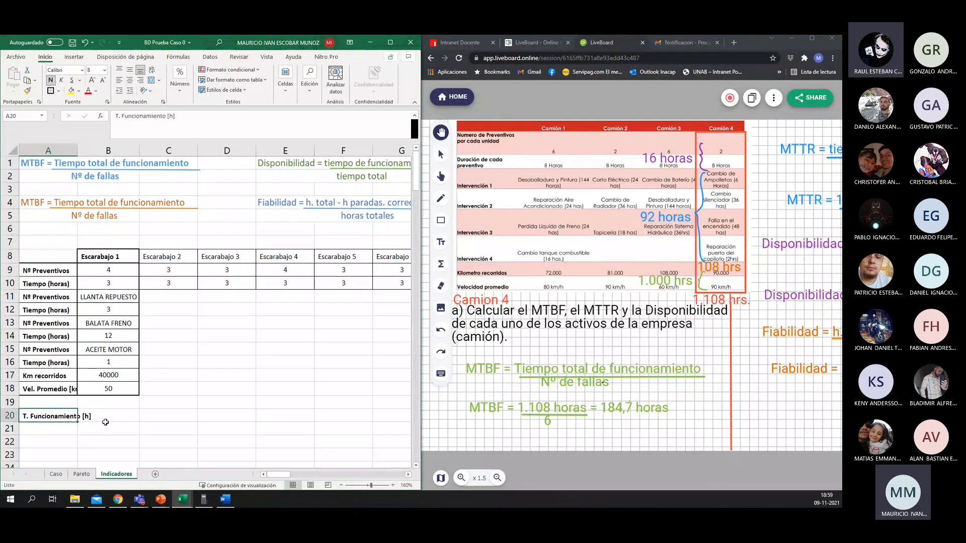
Step: Widen column A so the labels in A18 and A20 fit fully inside their cells
click(118, 417)
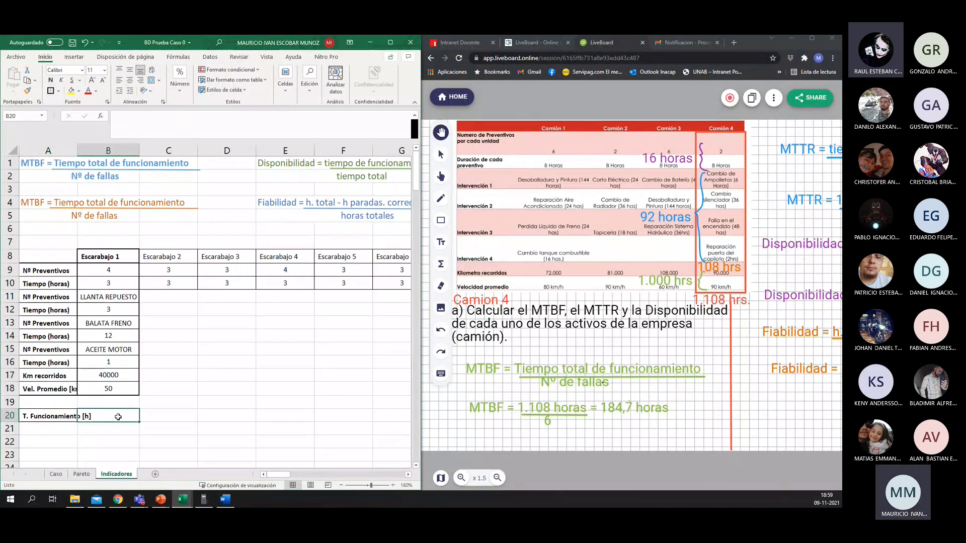
click(68, 416)
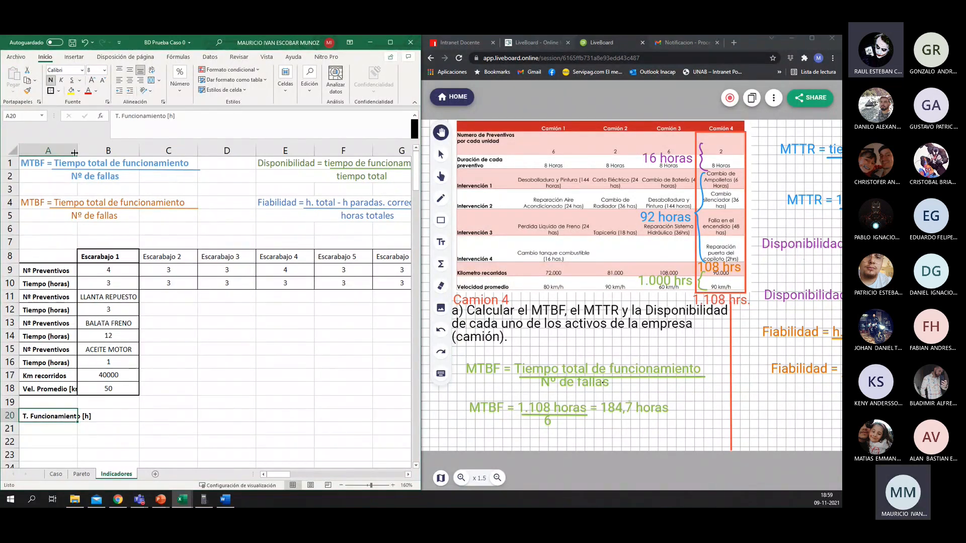
drag(78, 150, 94, 153)
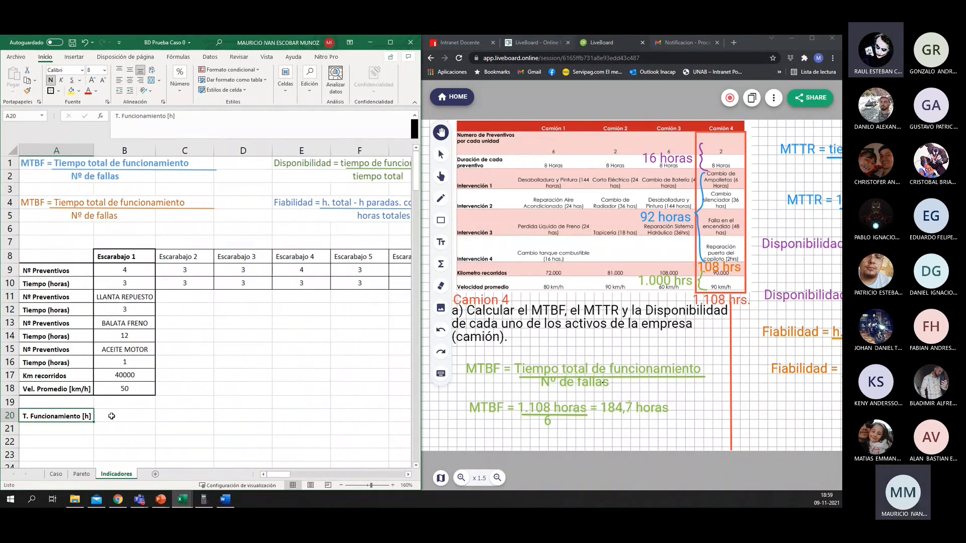
click(119, 418)
click(80, 417)
click(122, 405)
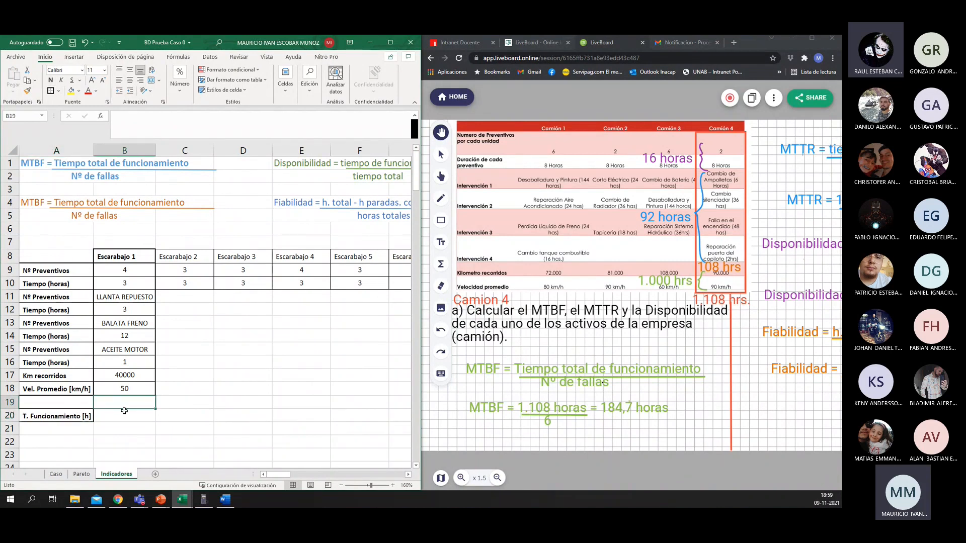
key(Return)
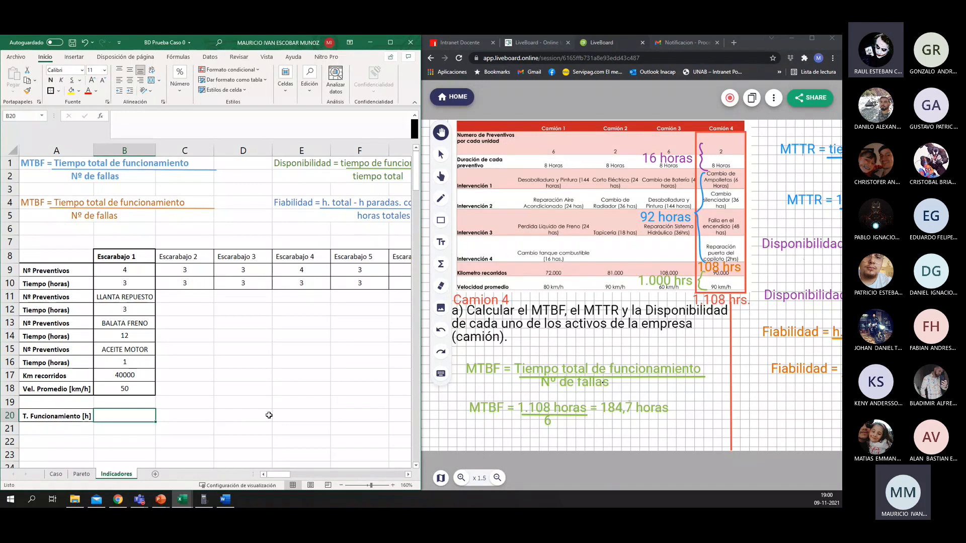
Step: Check Camión 4's operating hours on the calculator by dividing 90000 by 90, and minimise the calculator
click(619, 391)
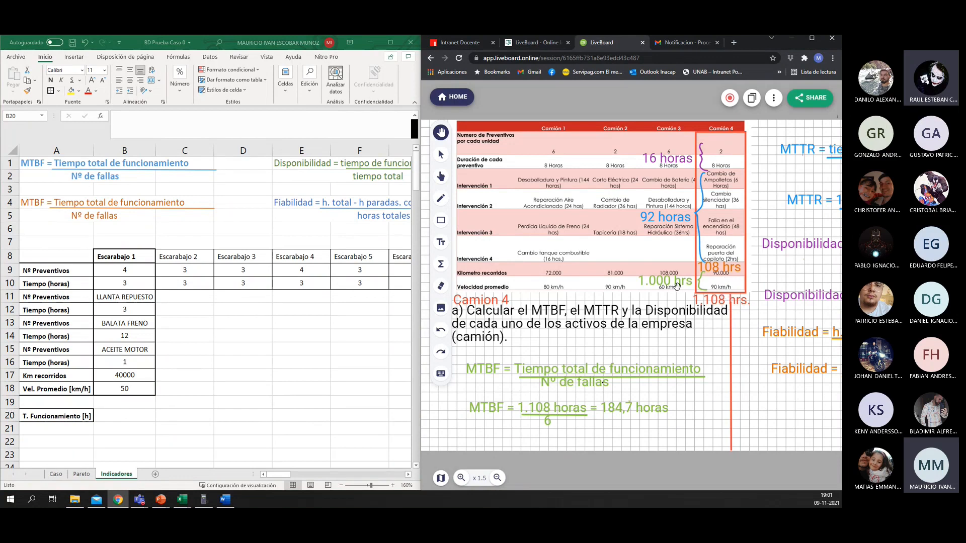
click(203, 499)
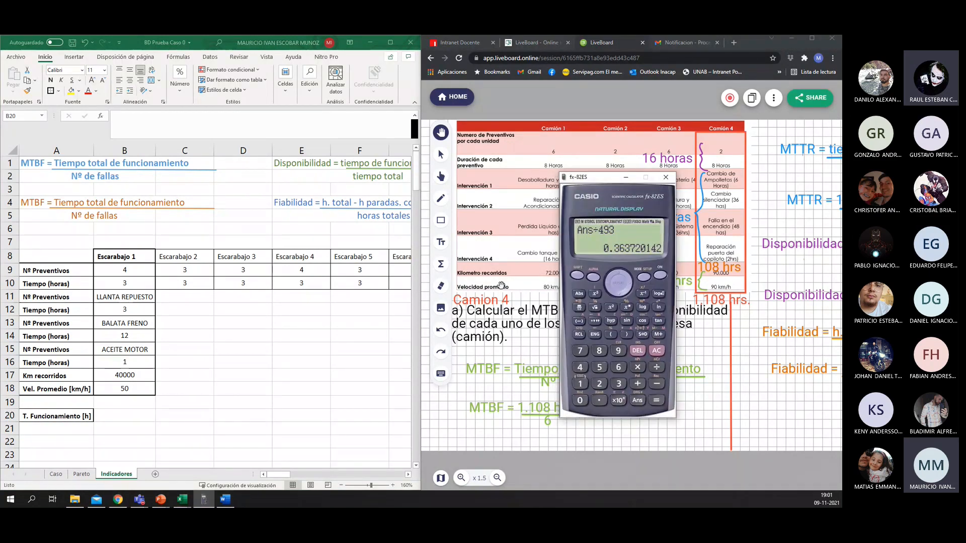
text(90000)
text(/90)
key(Return)
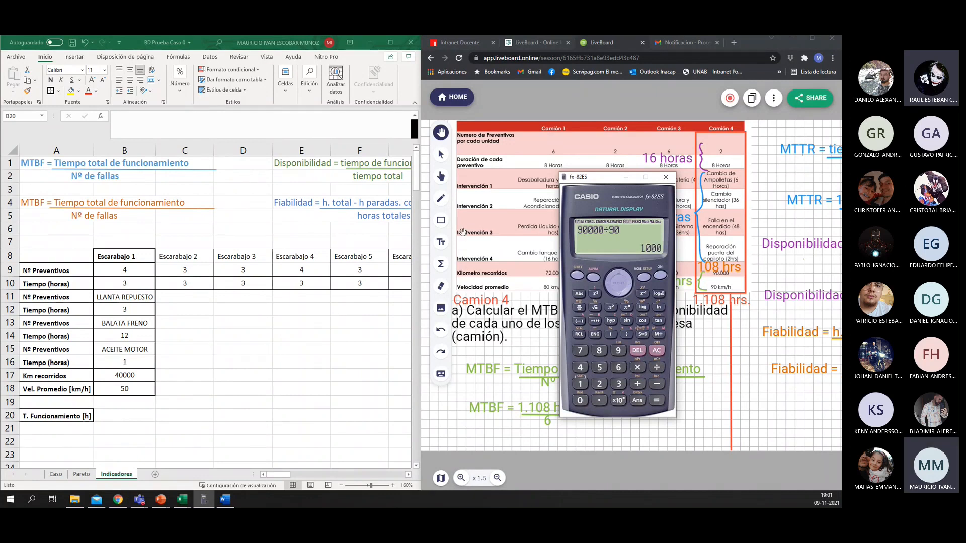
click(625, 177)
Step: Calculate Escarabajo 1's operating time in B20 with =B17/B18 and centre the value horizontally
click(114, 418)
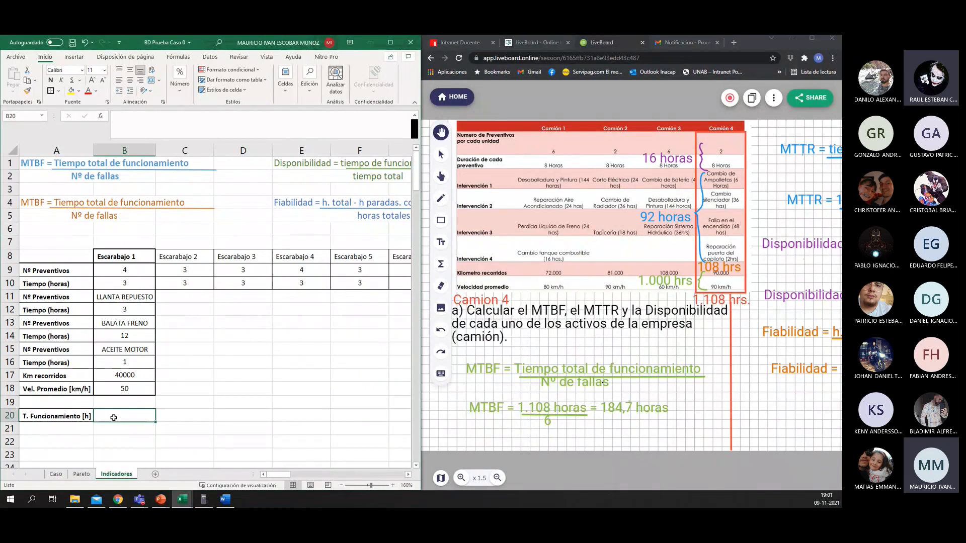
text(=)
key(Up)
key(Up)
key(Up)
text(/)
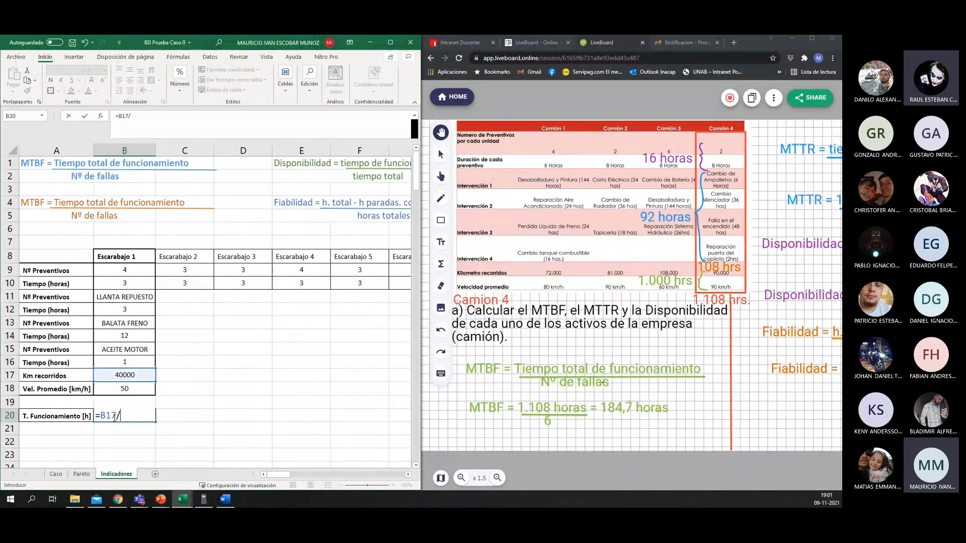
key(Up)
key(Up)
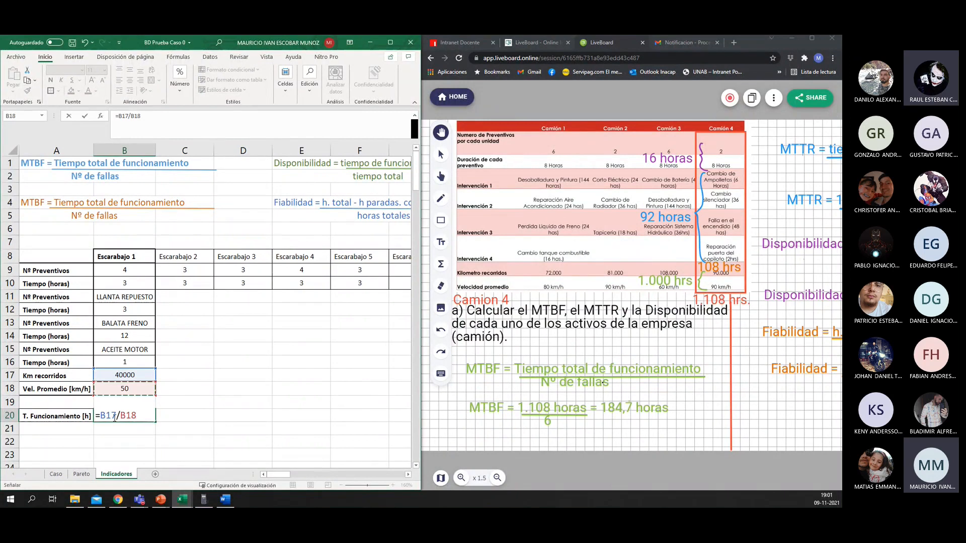
key(ctrl+Return)
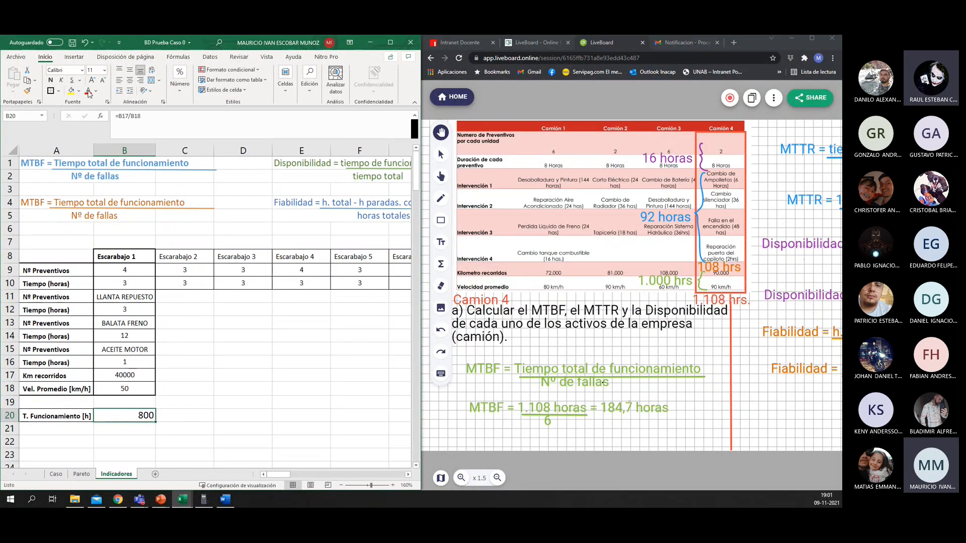
click(130, 82)
Step: Try copying the formatting of B18 onto the operating time in B20, and undo it
click(123, 388)
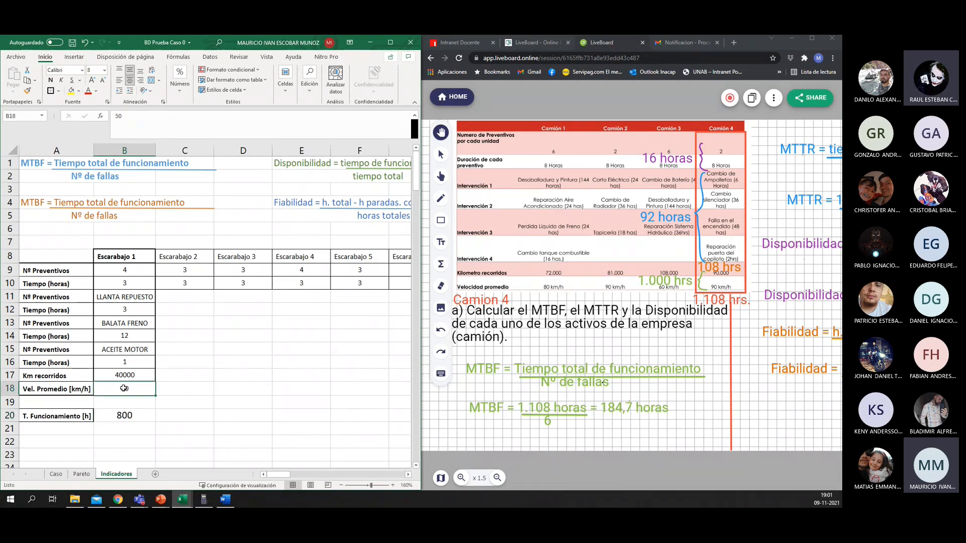
click(27, 90)
click(130, 415)
key(Right)
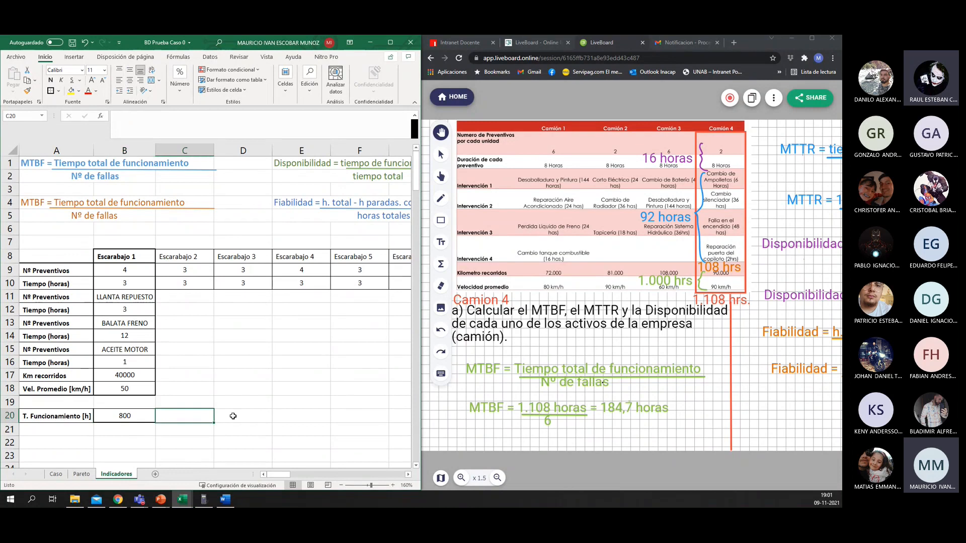
key(Left)
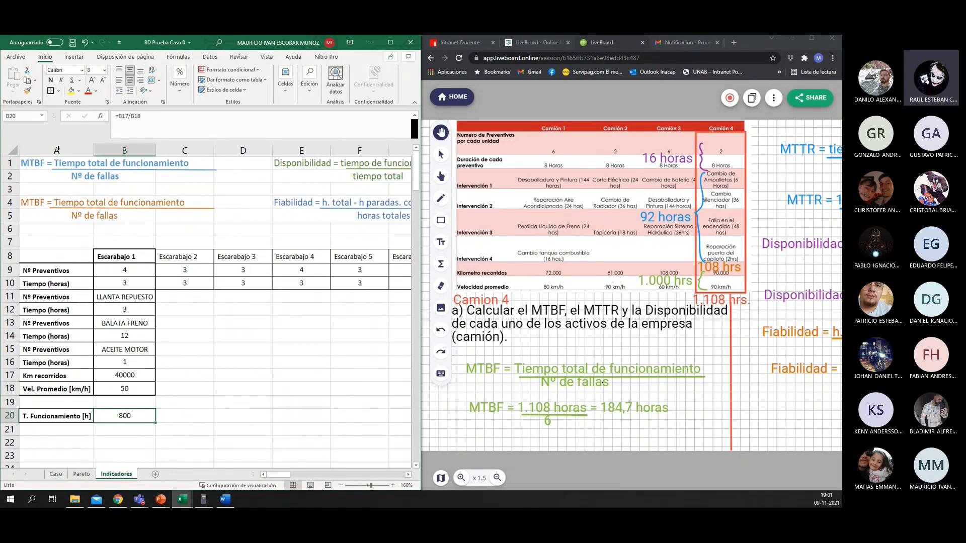
key(ctrl+z)
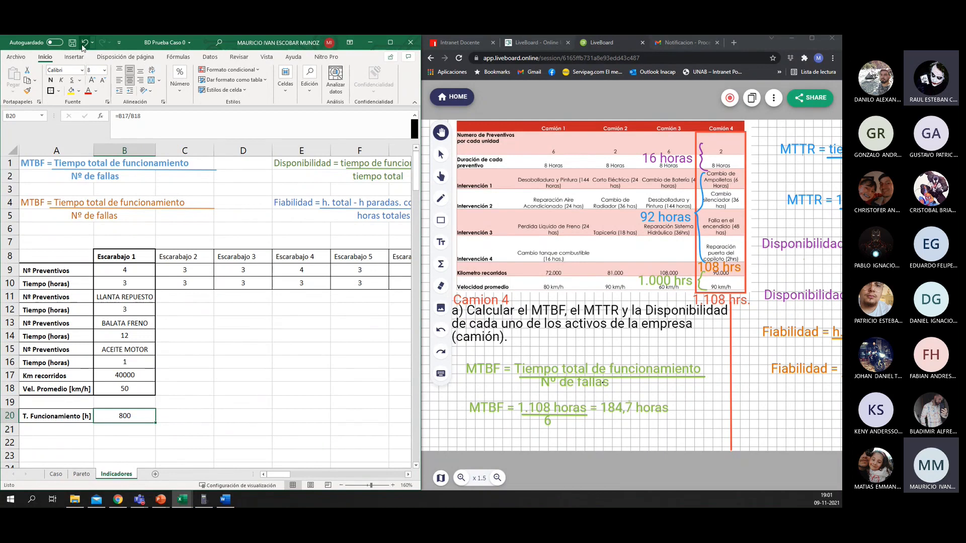
scroll(221, 358, down, 1)
scroll(221, 359, up, 1)
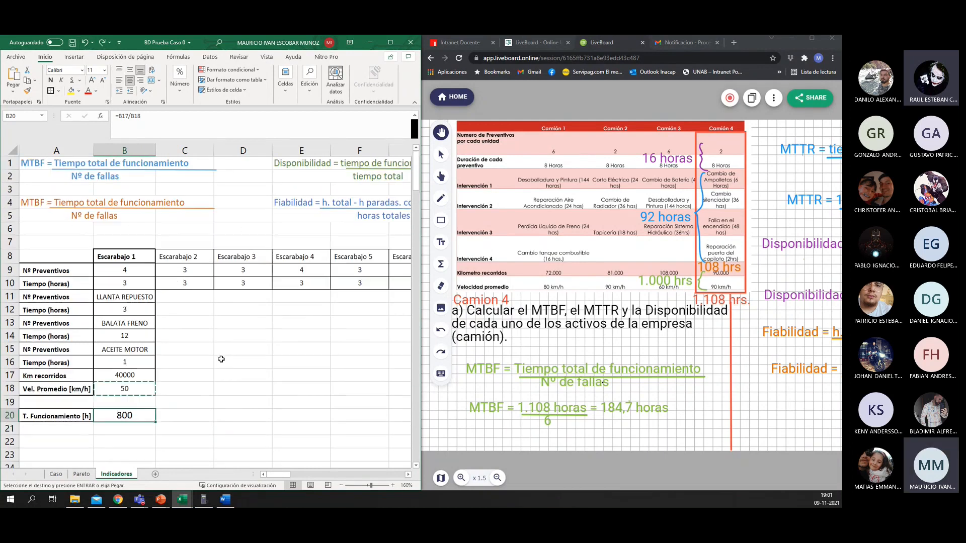
click(57, 432)
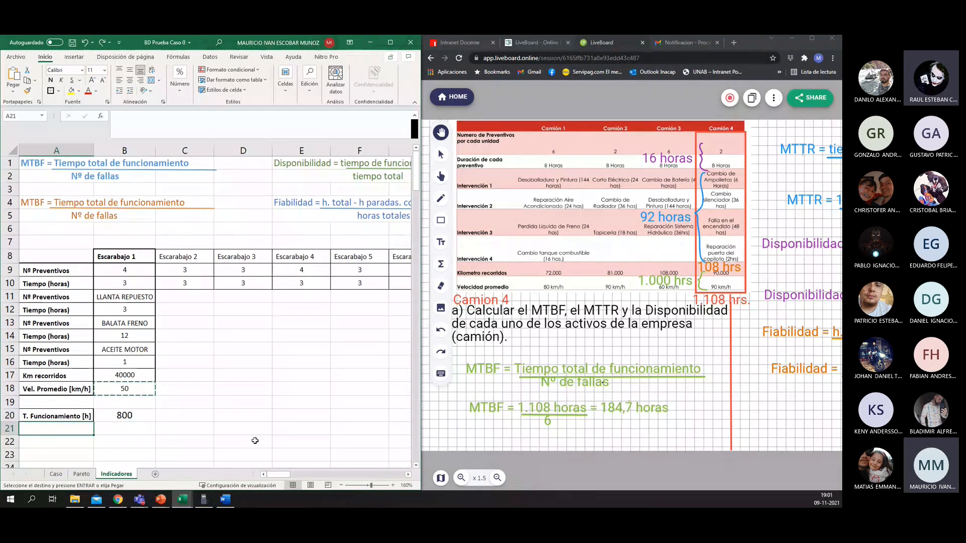
text(T.)
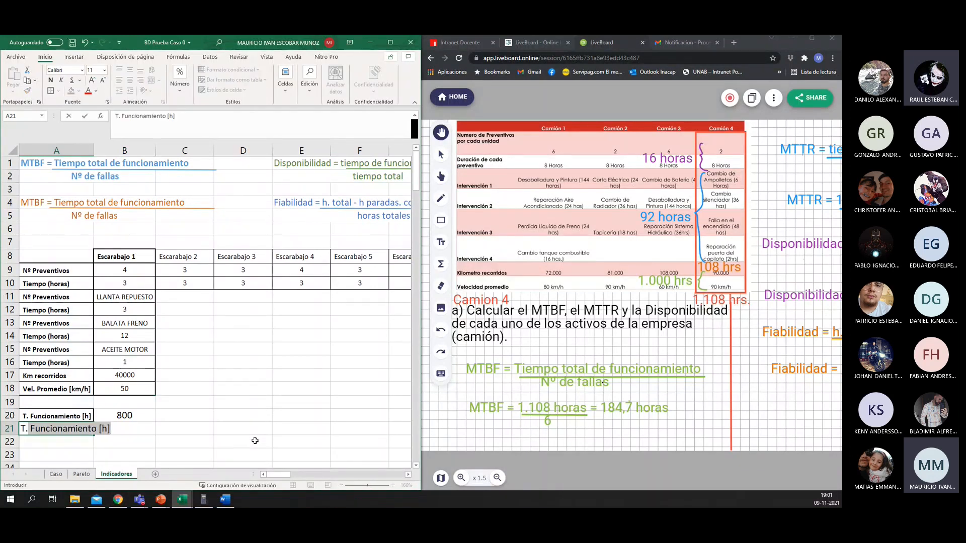
text( corr)
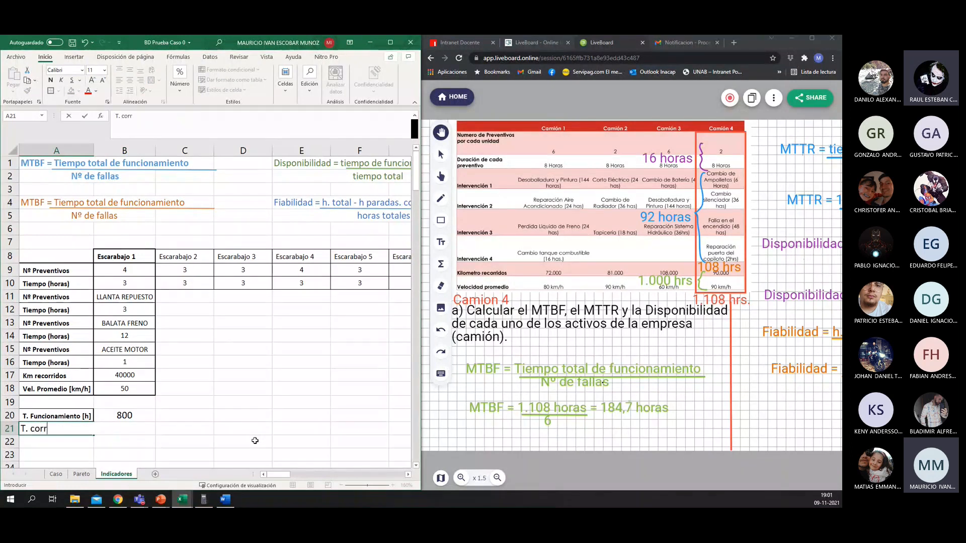
key(Escape)
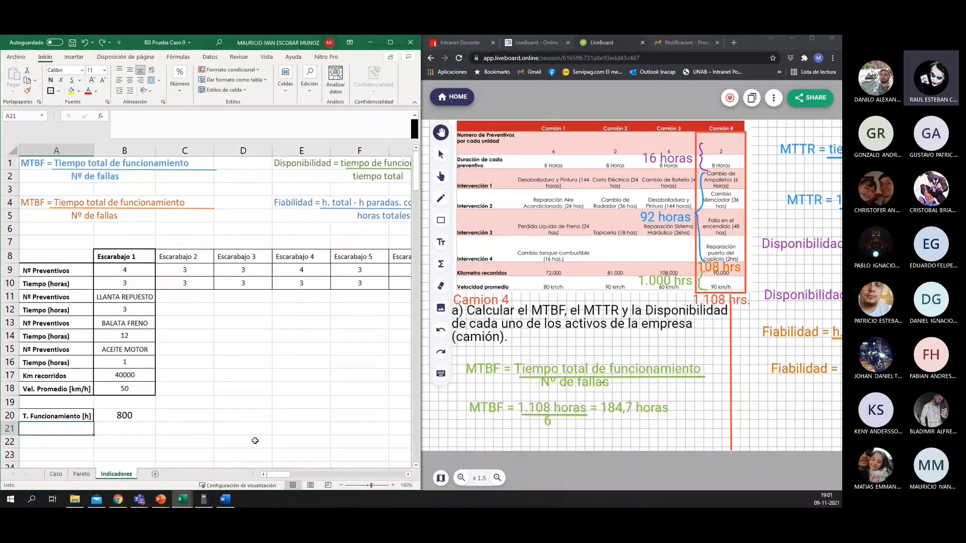
Step: Fill A21 with the autocompleted label and edit it to read "T. Preventivos [h]"
text(T. Funcionamiento [h)
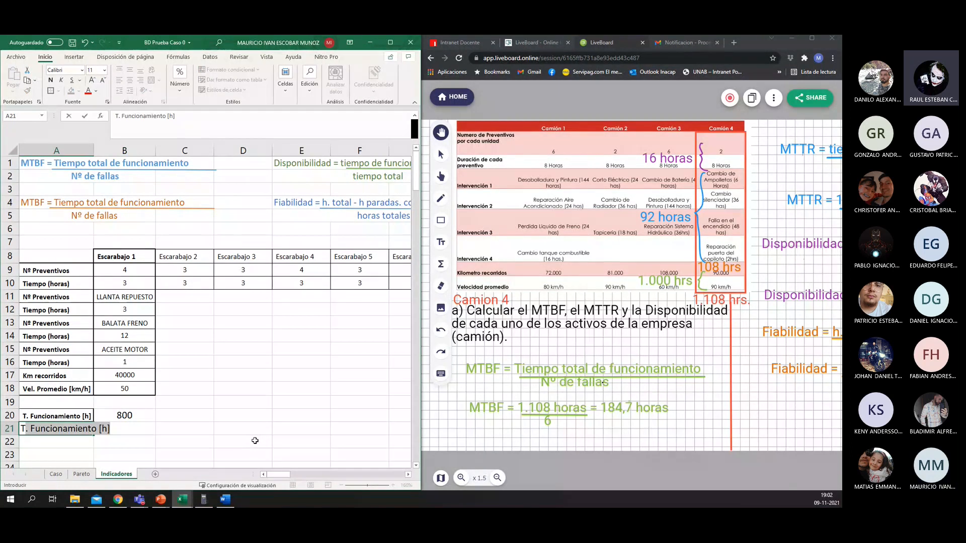
key(Right)
key(Left)
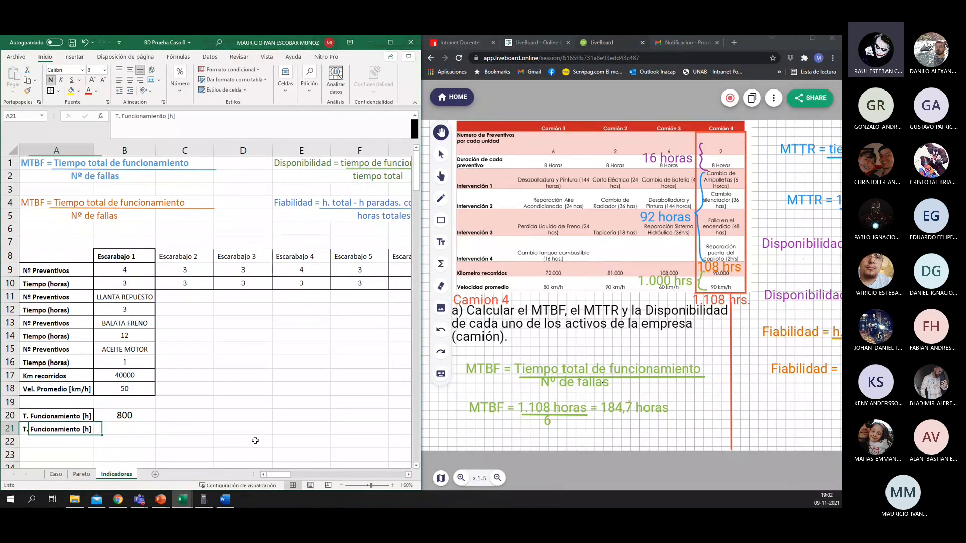
drag(166, 116, 121, 116)
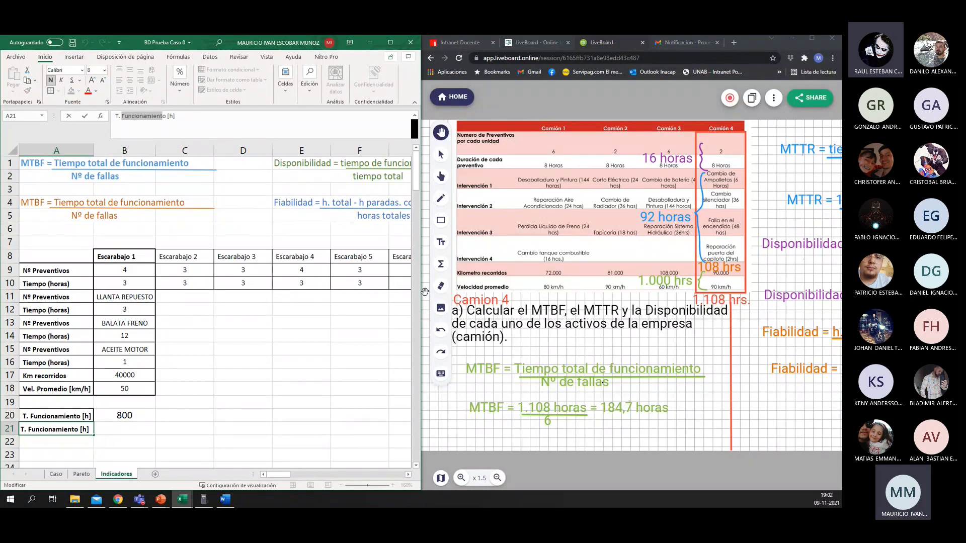
text(Preventivos)
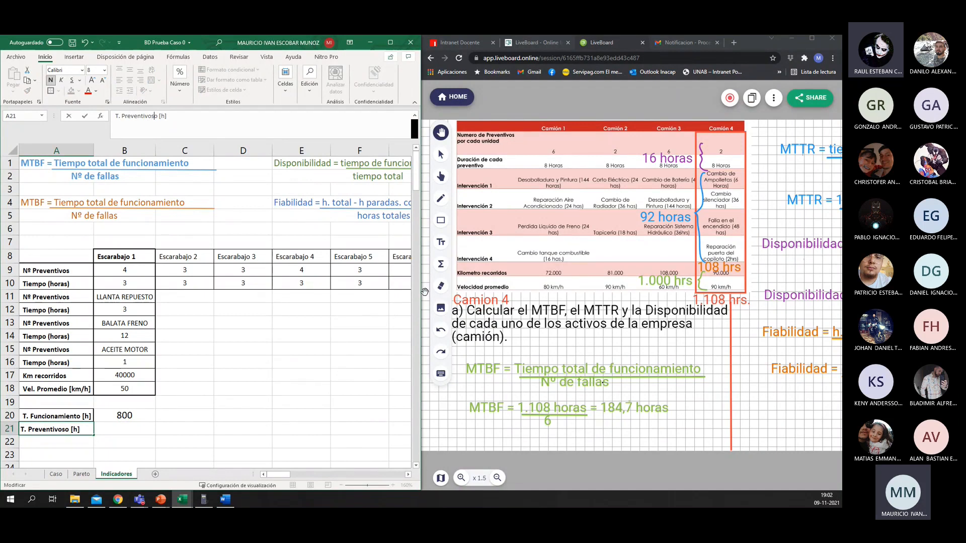
key(BackSpace)
text(s)
key(BackSpace)
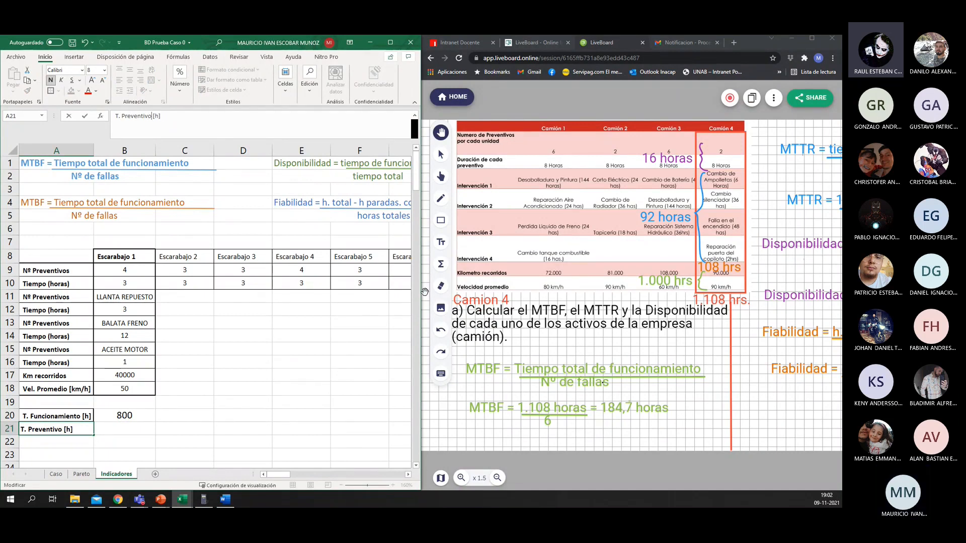
text(s)
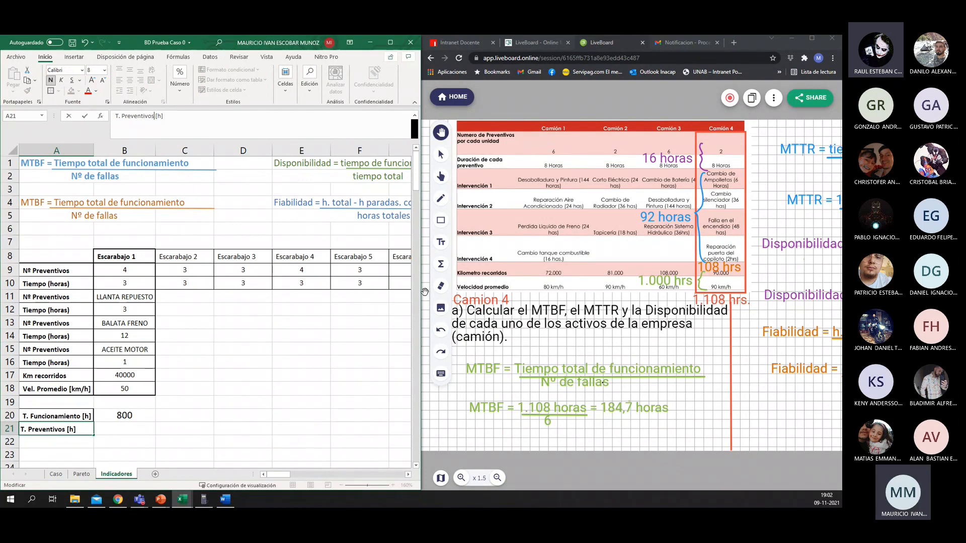
key(Tab)
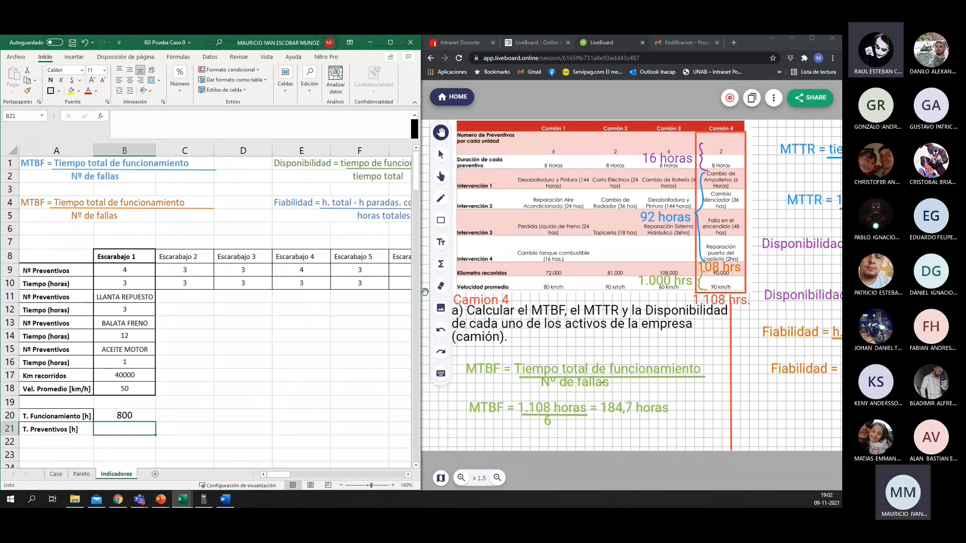
Step: Calculate Escarabajo 1's preventive maintenance hours in B21 with =B9*B10
text(=)
key(Up)
key(Up)
key(Up)
key(Up)
key(Up)
key(Up)
key(Up)
key(Up)
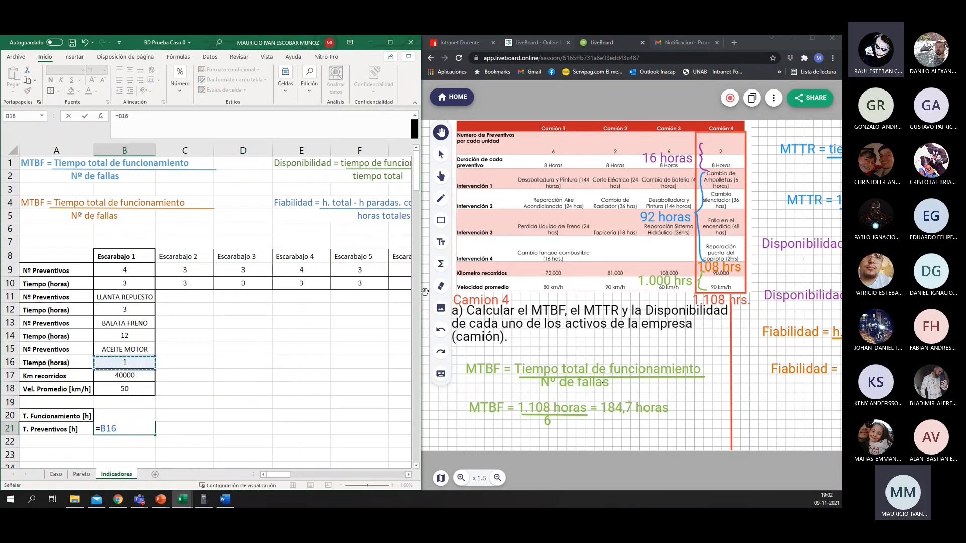
key(Up)
key(Up)
key(Up)
key(Up)
text(*)
key(Up)
key(Up)
key(Up)
key(Up)
key(Up)
key(Up)
key(Up)
key(Up)
key(Up)
key(Up)
key(Up)
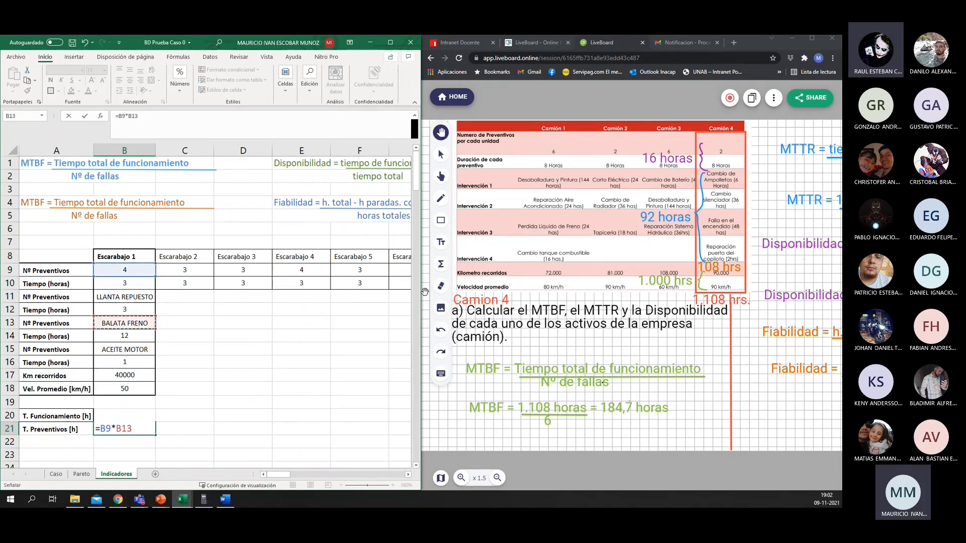
key(Return)
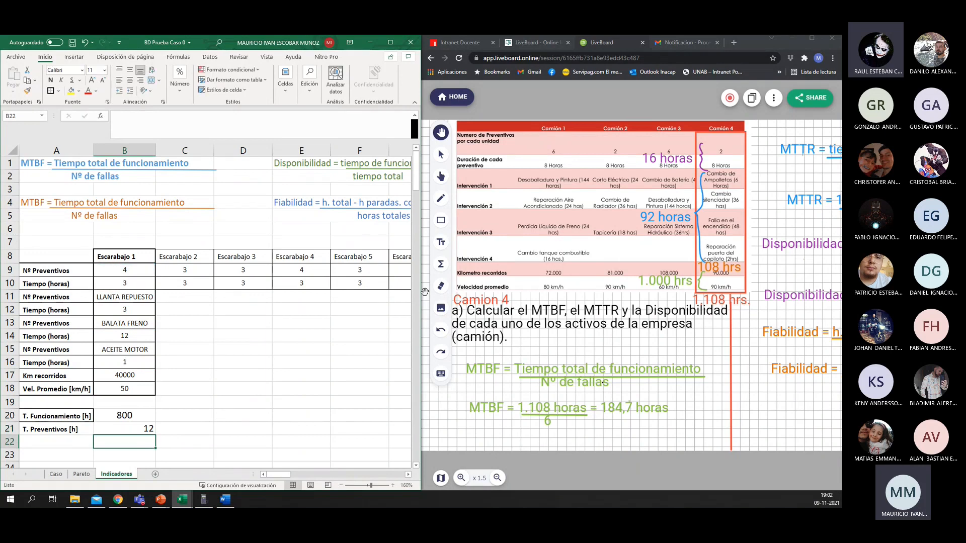
click(32, 429)
key(Down)
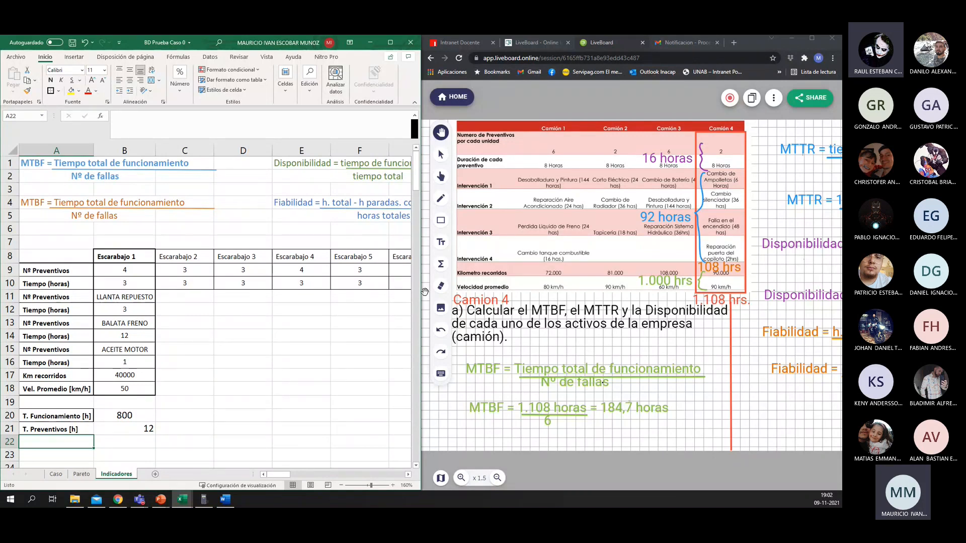
text(T. )
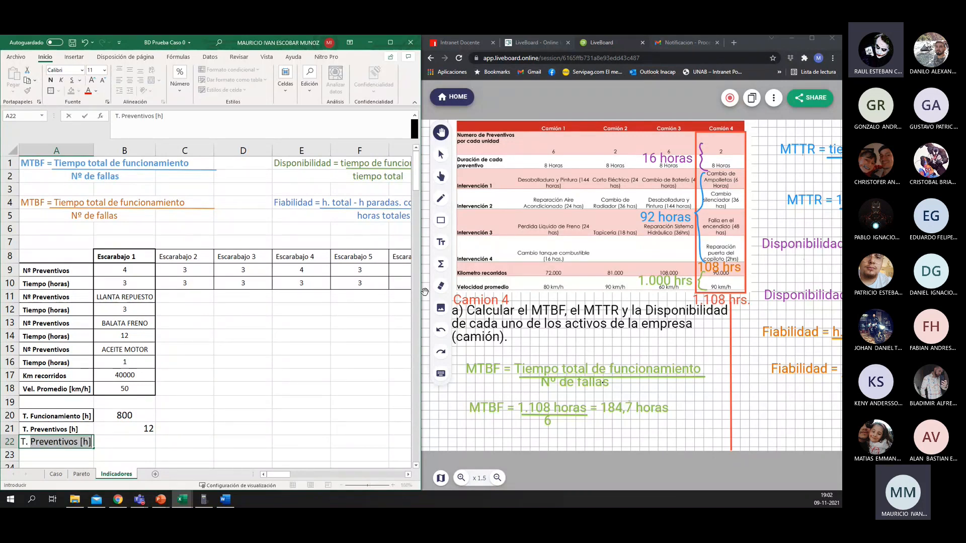
text(correctiuvo)
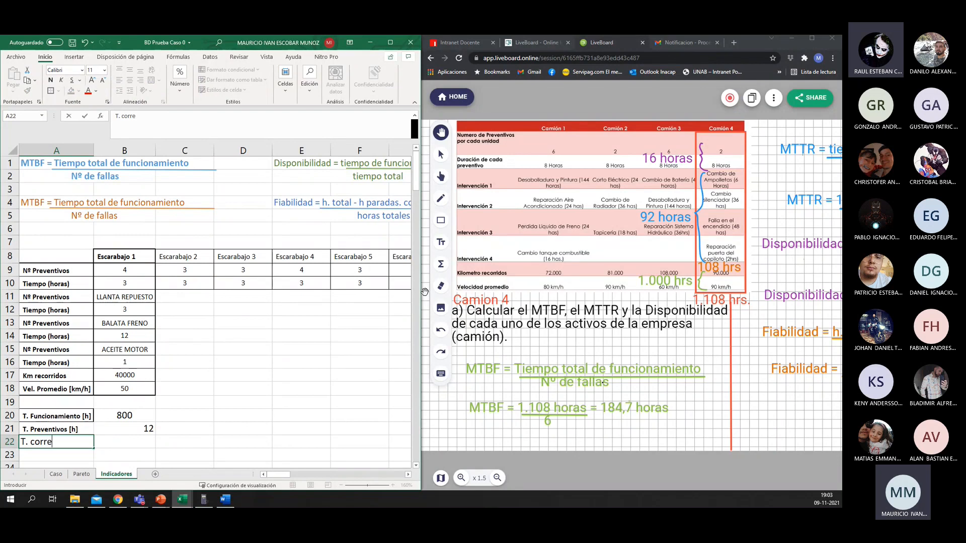
key(BackSpace)
key(BackSpace)
key(BackSpace)
key(BackSpace)
key(Escape)
Step: Copy the preventive hours label from A21 into A22
key(Up)
key(ctrl+c)
key(Down)
key(ctrl+v)
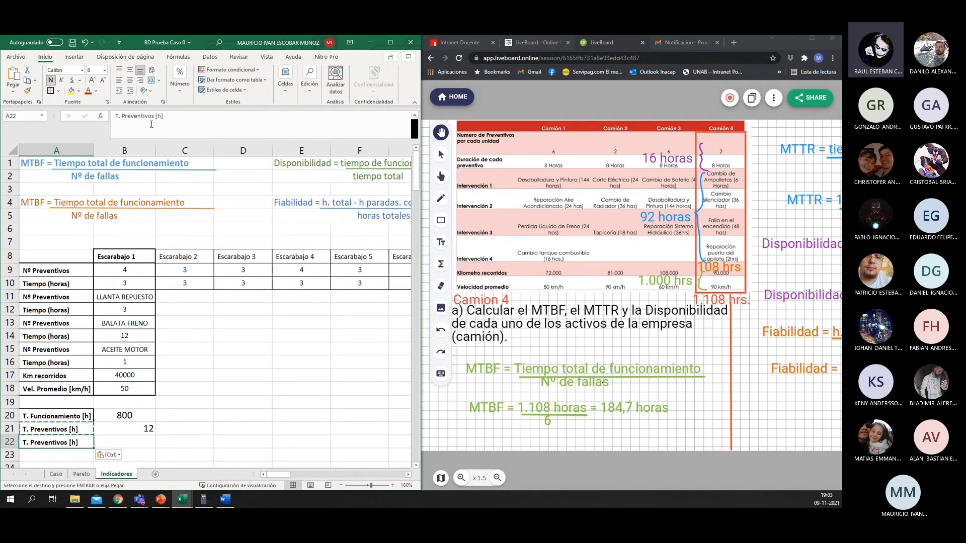
Step: Edit the copied label in A22 to read "T. Correctivos [h]"
double_click(123, 116)
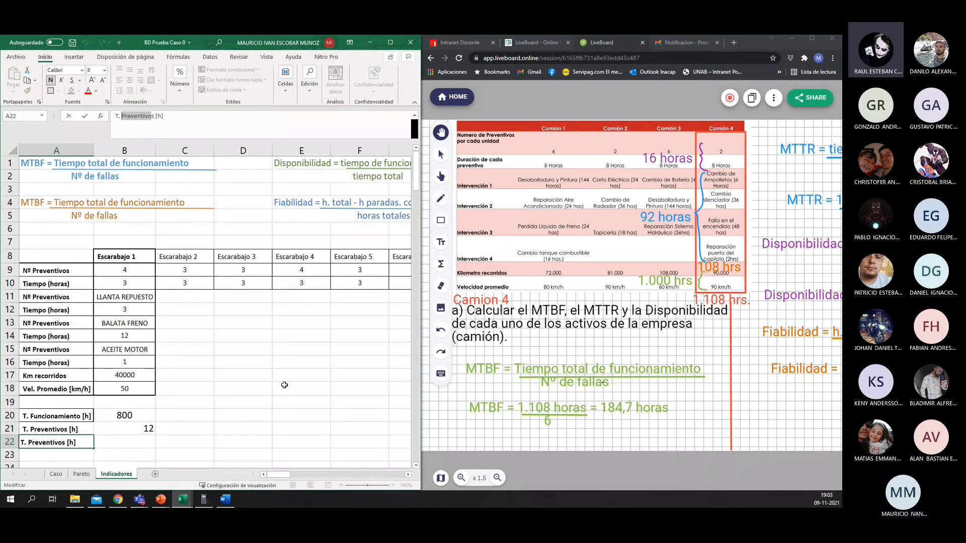
key(Right)
key(shift+Left)
key(shift+Left)
key(shift+Left)
key(shift+Left)
key(shift+Left)
key(shift+Left)
key(shift+Left)
key(shift+Left)
key(shift+Left)
key(shift+Left)
key(shift+Left)
text(CORREC)
key(BackSpace)
key(BackSpace)
key(BackSpace)
key(BackSpace)
key(BackSpace)
text(orrectivos)
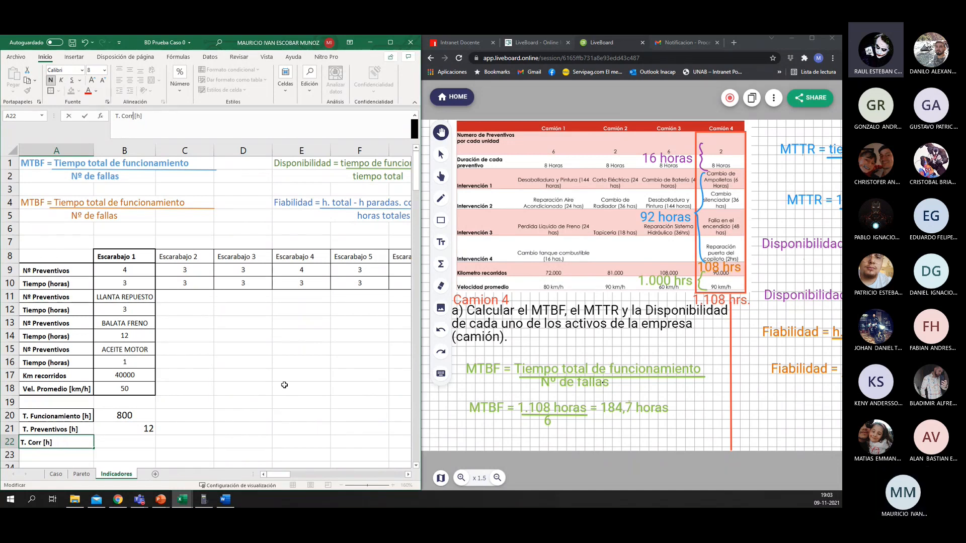
key(Return)
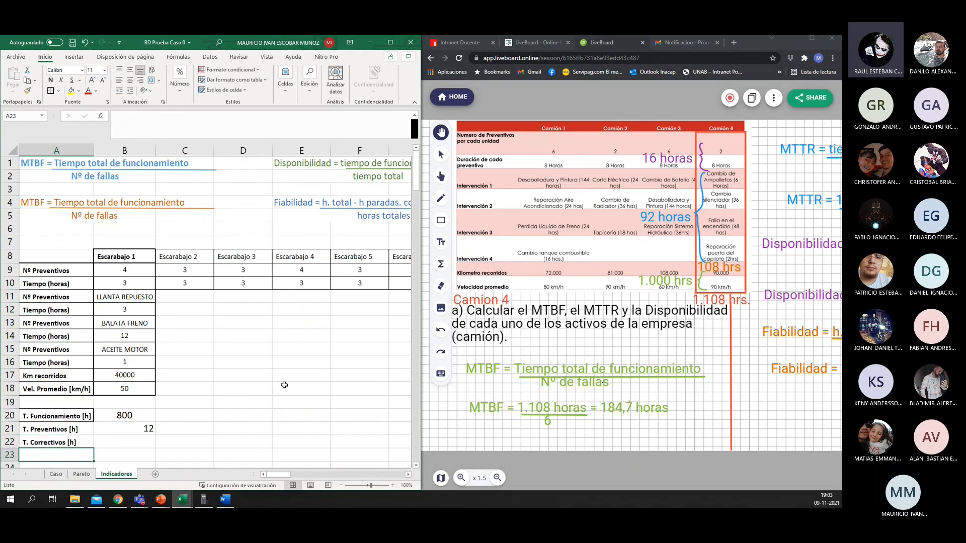
Step: Calculate Escarabajo 1's corrective maintenance hours in B22 with =B16+B14+B12
key(Up)
key(Right)
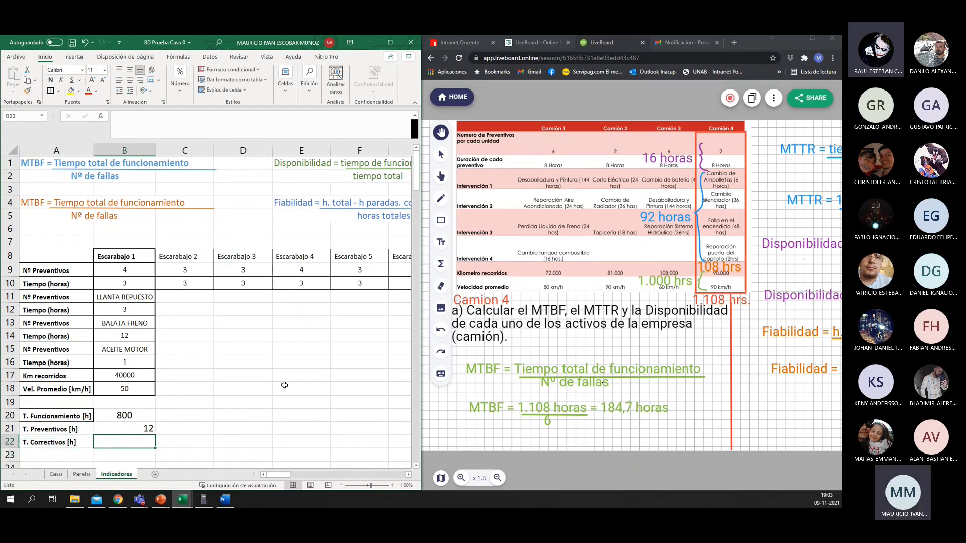
text(=)
key(Up)
key(Up)
key(Up)
key(Up)
key(Up)
key(Up)
key(Up)
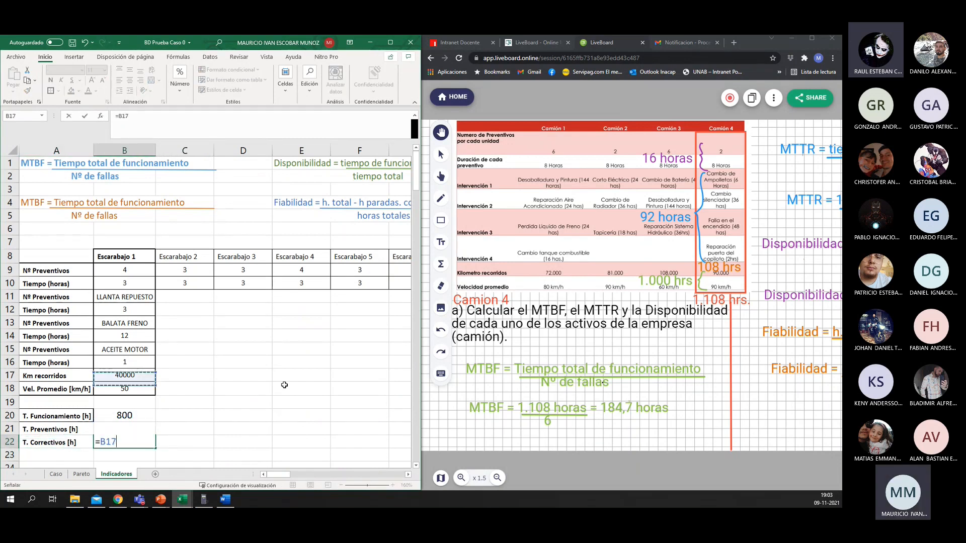
key(Down)
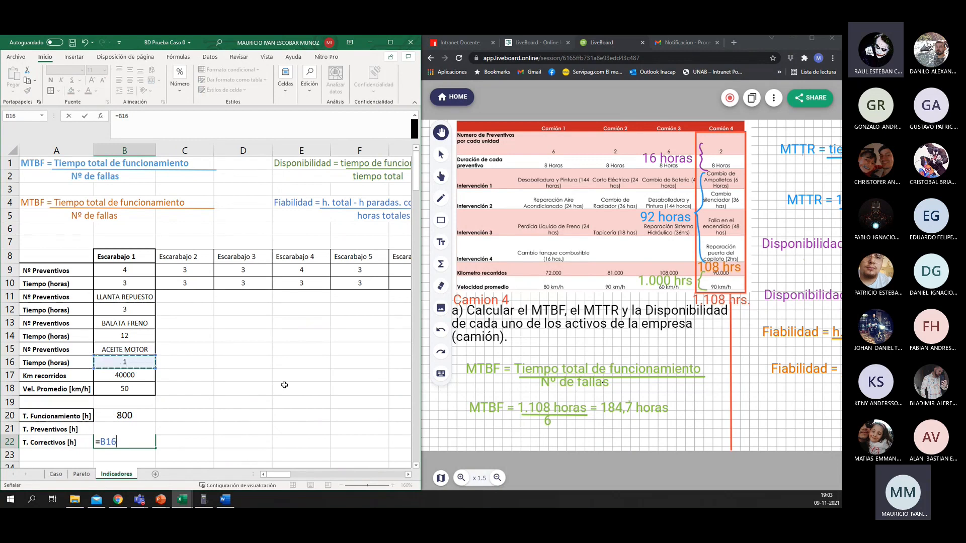
text(+)
key(Up)
key(Up)
key(Up)
key(Up)
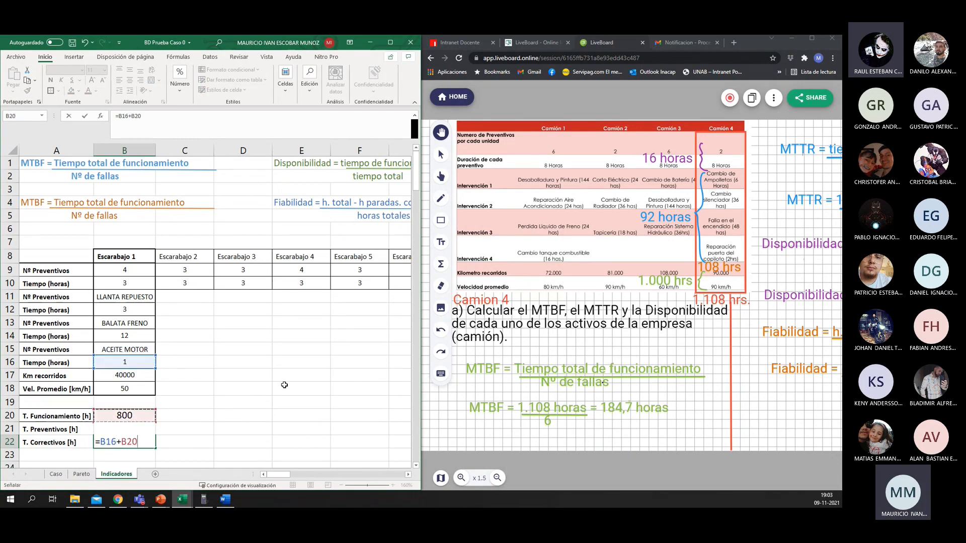
key(Up)
key(Up)
key(Up)
key(Up)
key(Up)
key(Down)
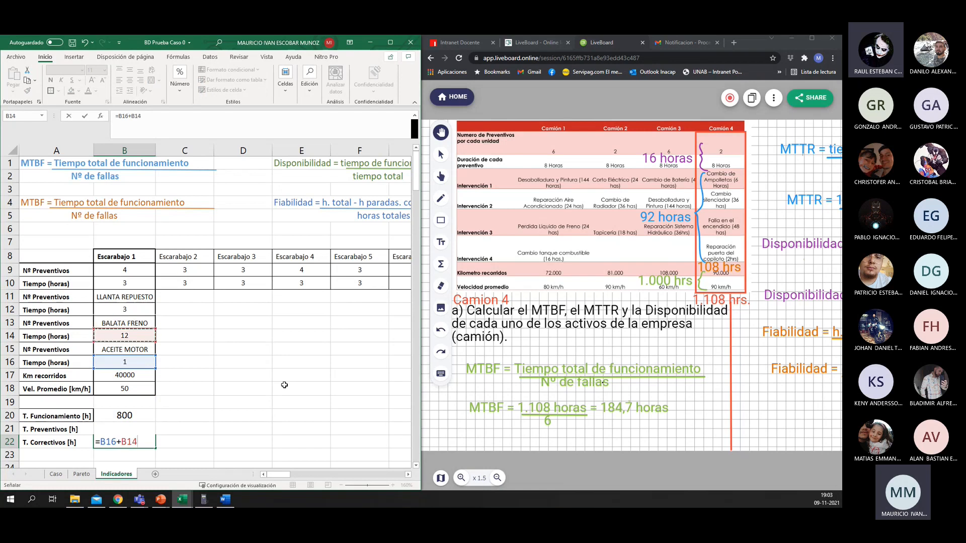
text(+)
key(Up)
key(Up)
key(Up)
key(Up)
key(Up)
key(Up)
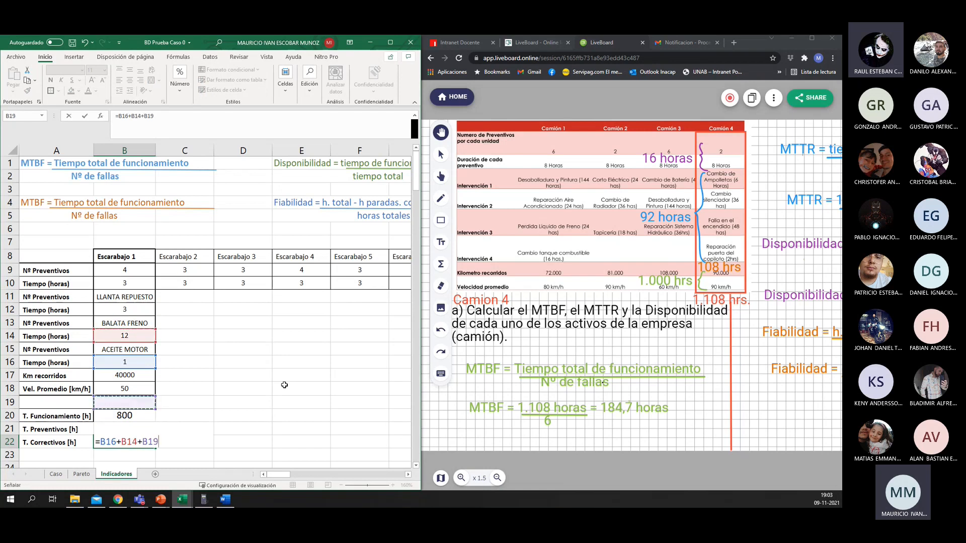
key(Up)
key(Up)
key(Up)
key(Up)
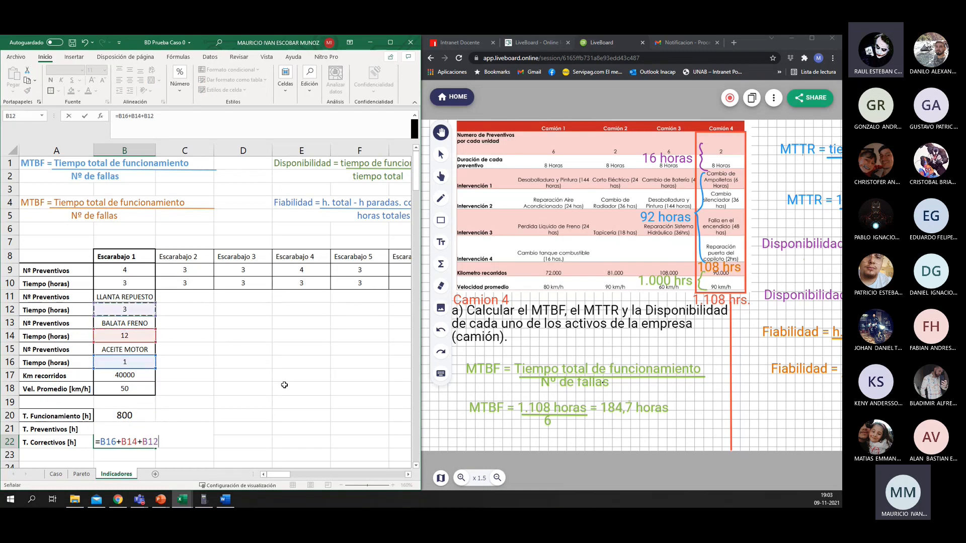
key(Return)
Step: Centre the preventive and corrective hours in B21:B22 horizontally
key(Up)
key(Down)
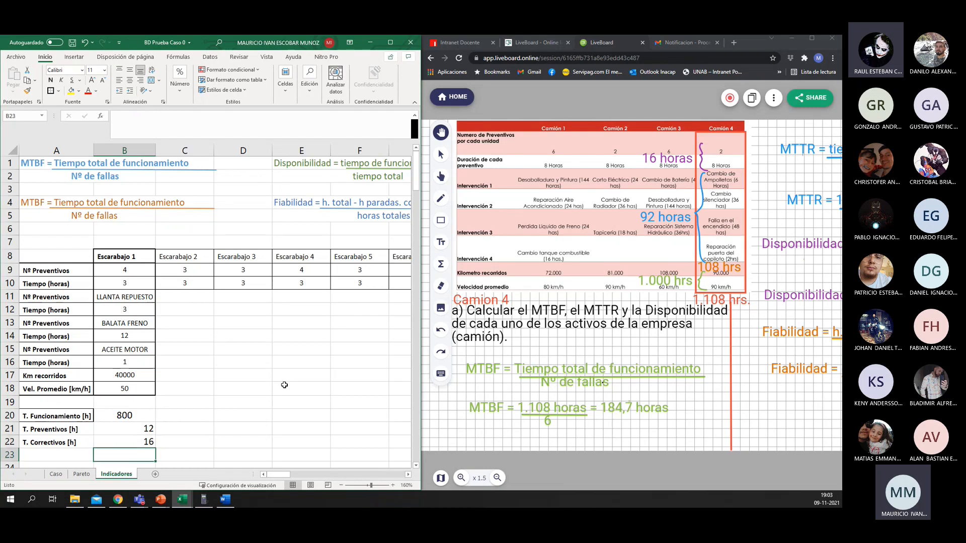
key(Left)
key(Up)
key(Right)
key(Up)
key(shift+Down)
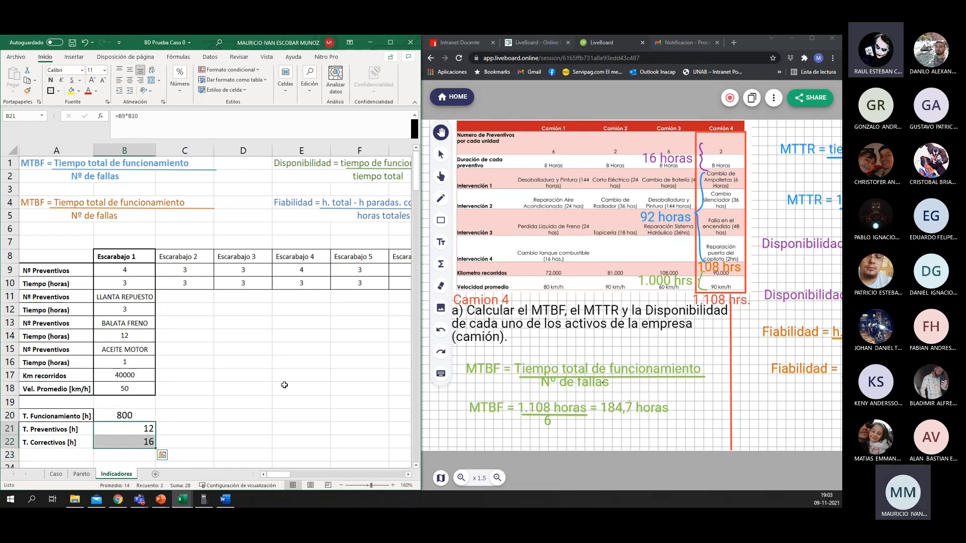
click(130, 80)
Step: Enter the label "T. Totaal paradas [h]" in A23, under the corrective hours label
scroll(95, 397, down, 2)
key(Down)
key(Down)
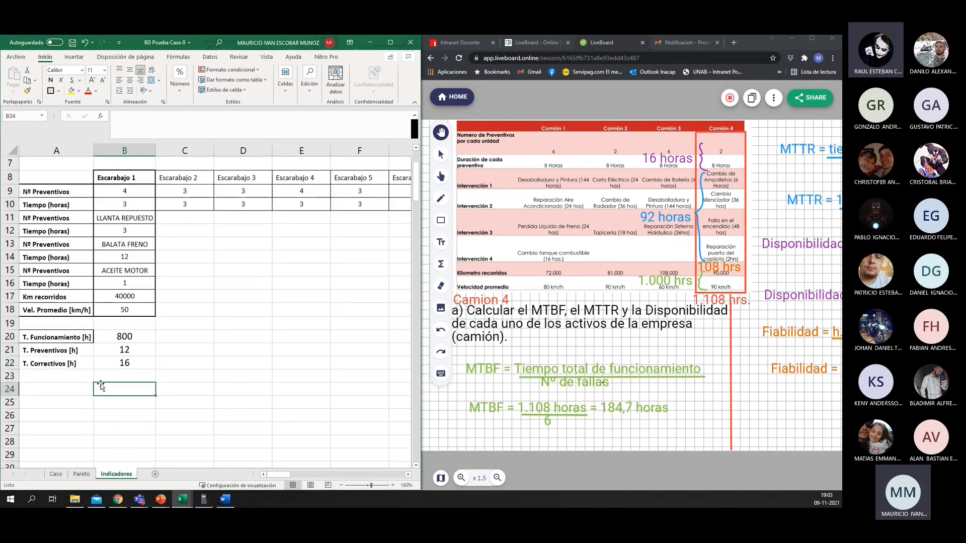
key(Left)
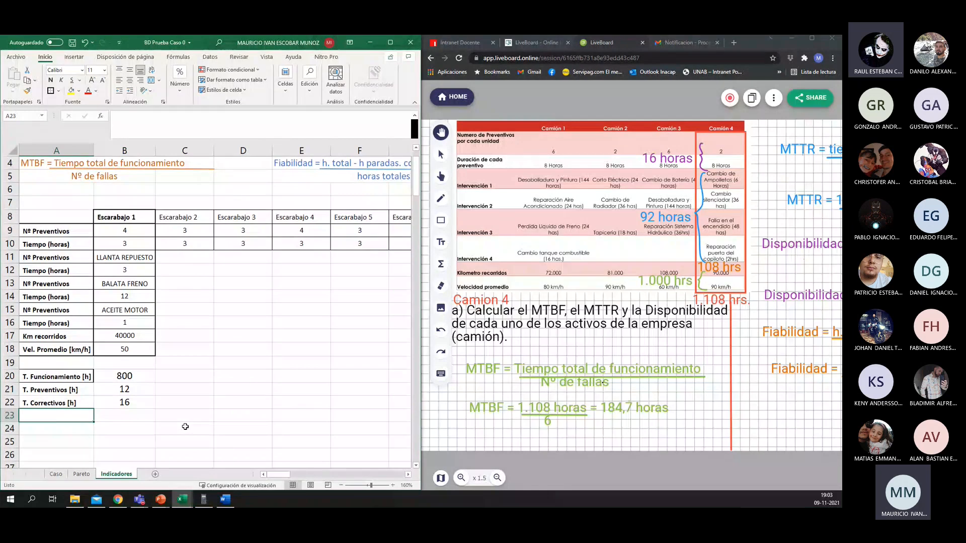
text(T. )
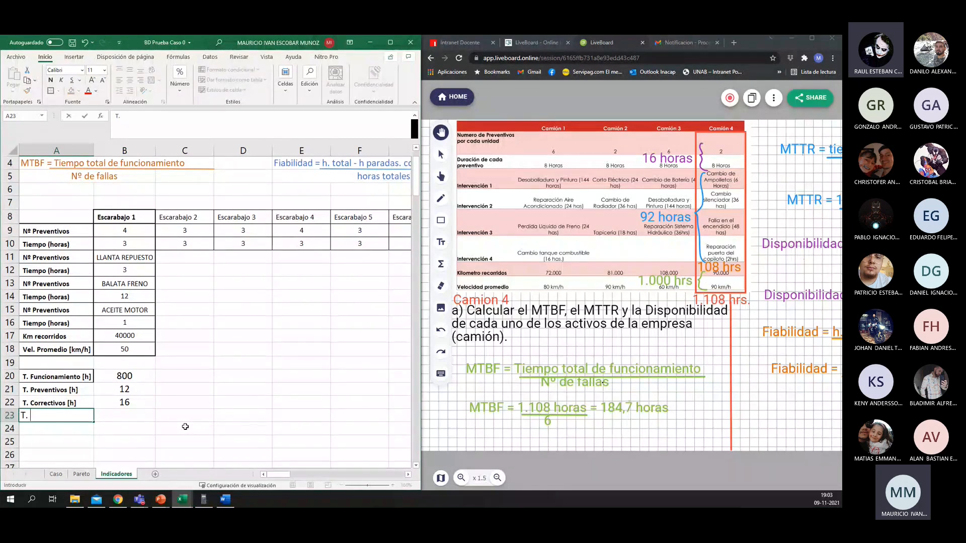
text(Totaal paradas)
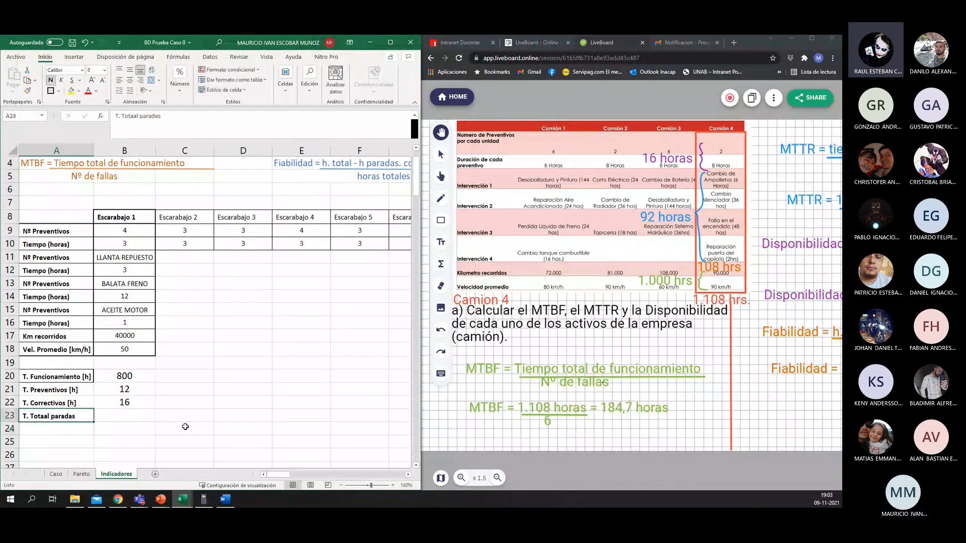
key(Tab)
key(Left)
click(182, 116)
text([h])
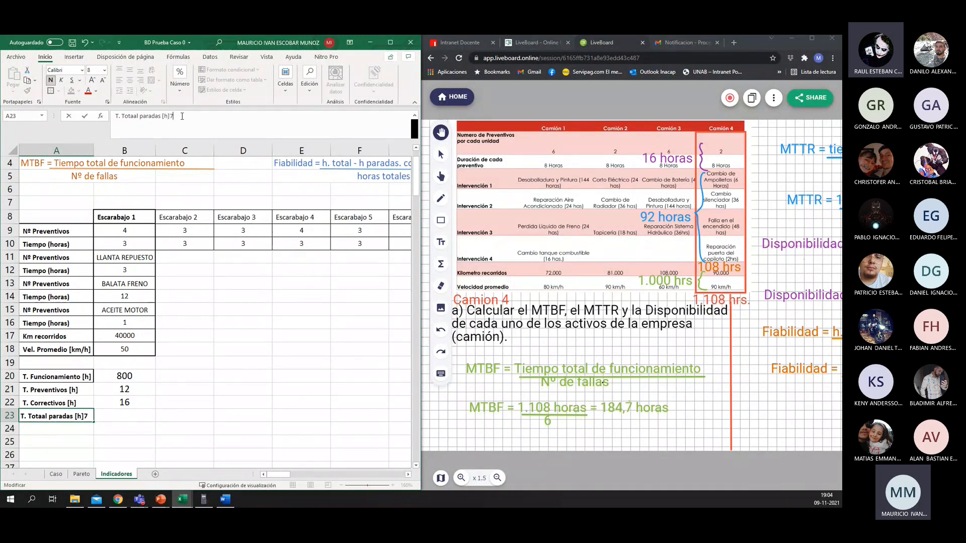
key(BackSpace)
key(Tab)
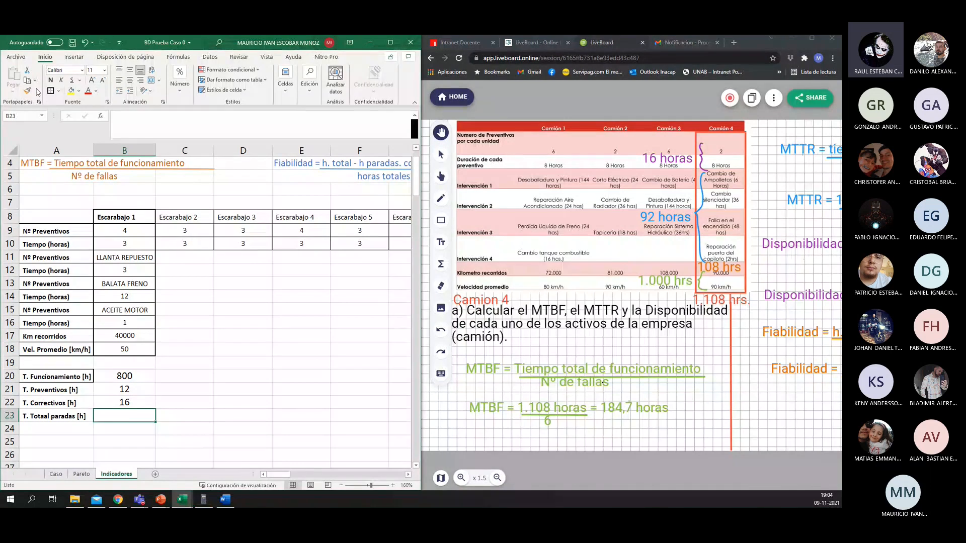
Step: Calculate Escarabajo 1's total stoppage hours in B23 with =B22+B21 and centre the value horizontally
text(=)
key(Up)
text(+)
key(Up)
key(Up)
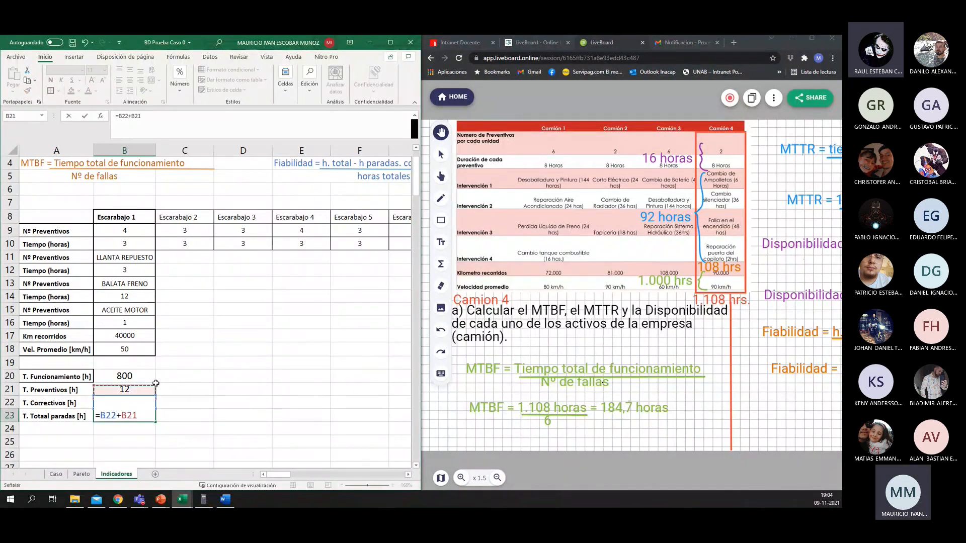
key(Return)
key(Up)
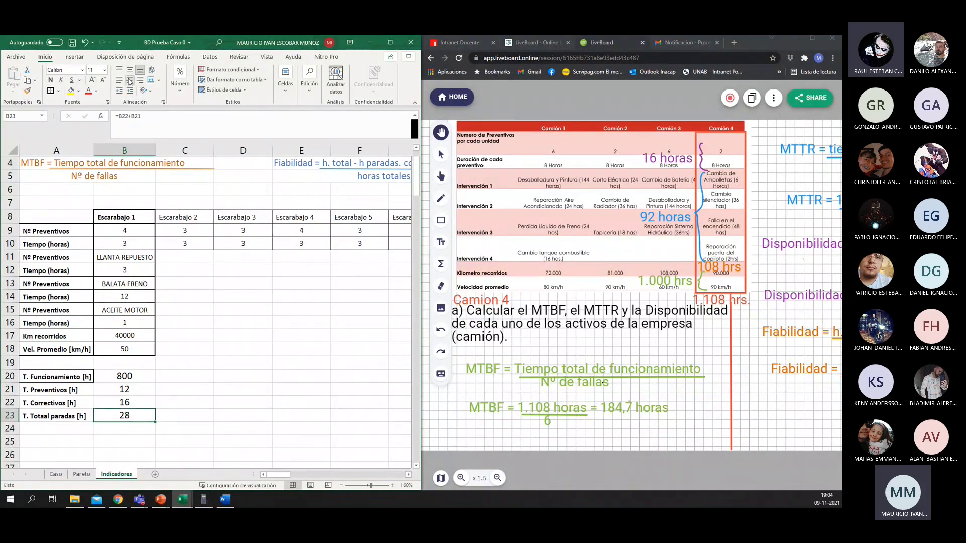
click(161, 365)
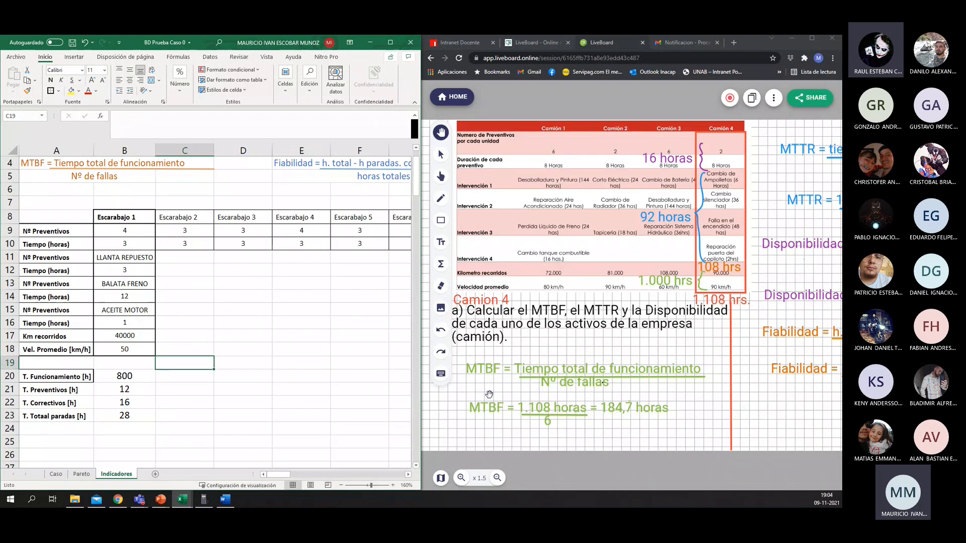
Step: Enter the label "MTBF" in A25, leaving a blank row below the total stoppage hours
scroll(175, 388, up, 1)
scroll(175, 388, down, 1)
scroll(175, 388, up, 1)
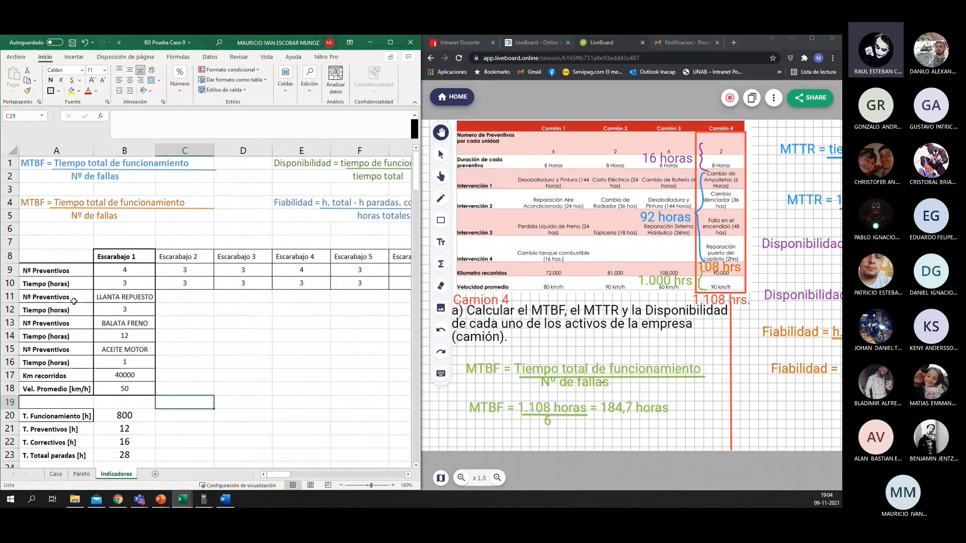
scroll(73, 301, down, 2)
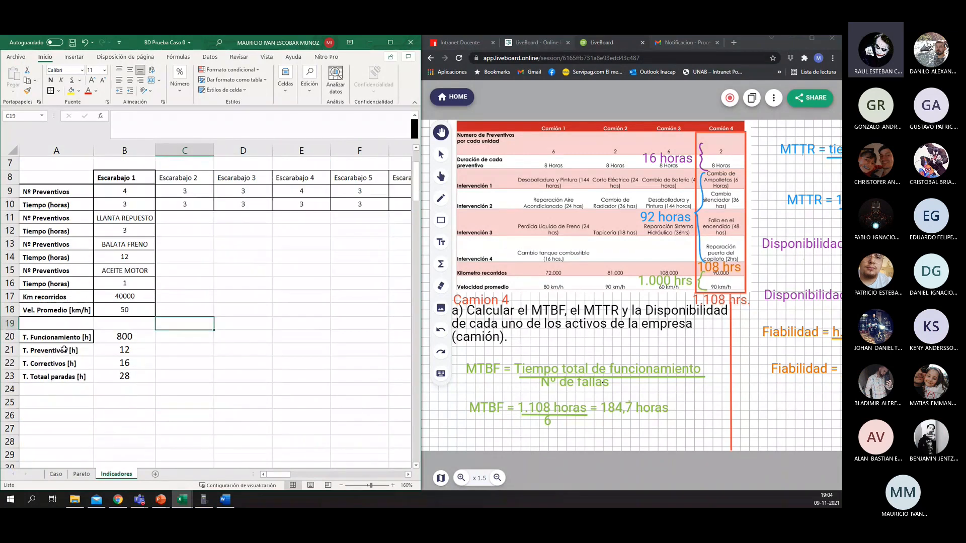
click(28, 401)
text(M)
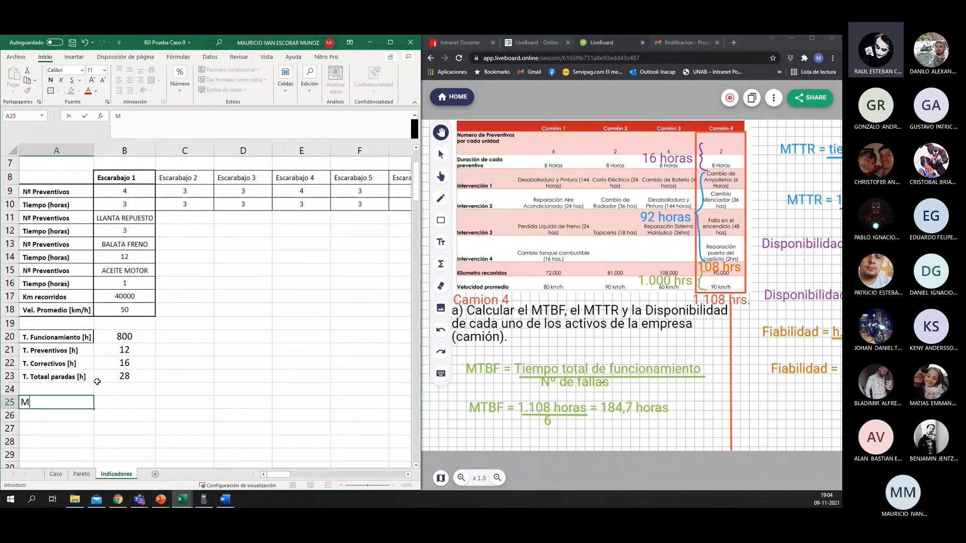
text(TBF)
key(Tab)
key(Tab)
key(Left)
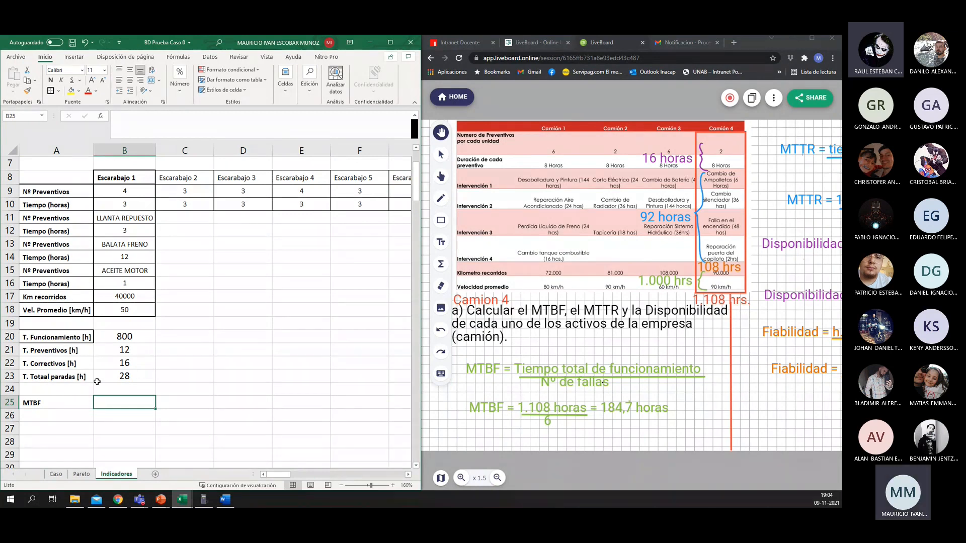
Step: Begin Escarabajo 1's MTBF formula in B25 with =B20/, using the operating time as the dividend
text(=)
key(Up)
key(Up)
key(Up)
key(Up)
key(Up)
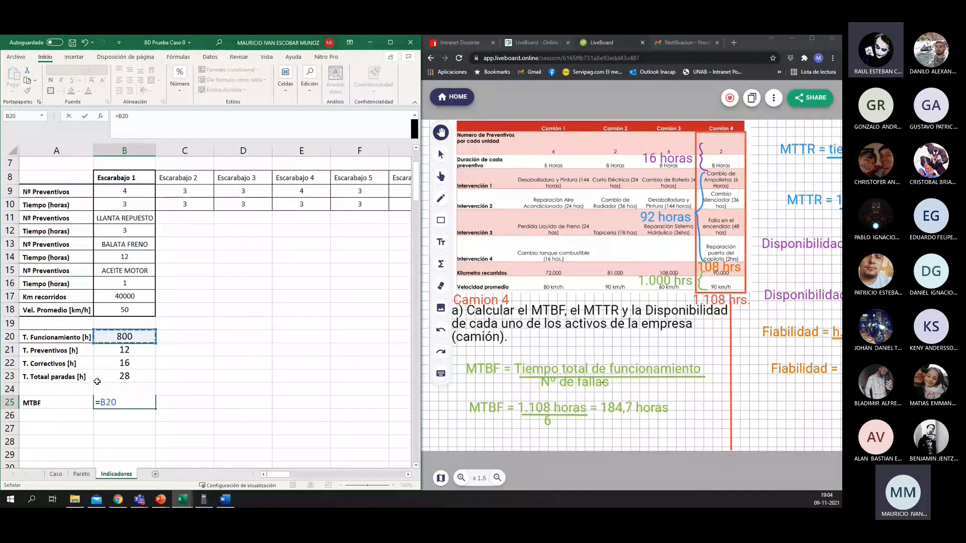
text(/()
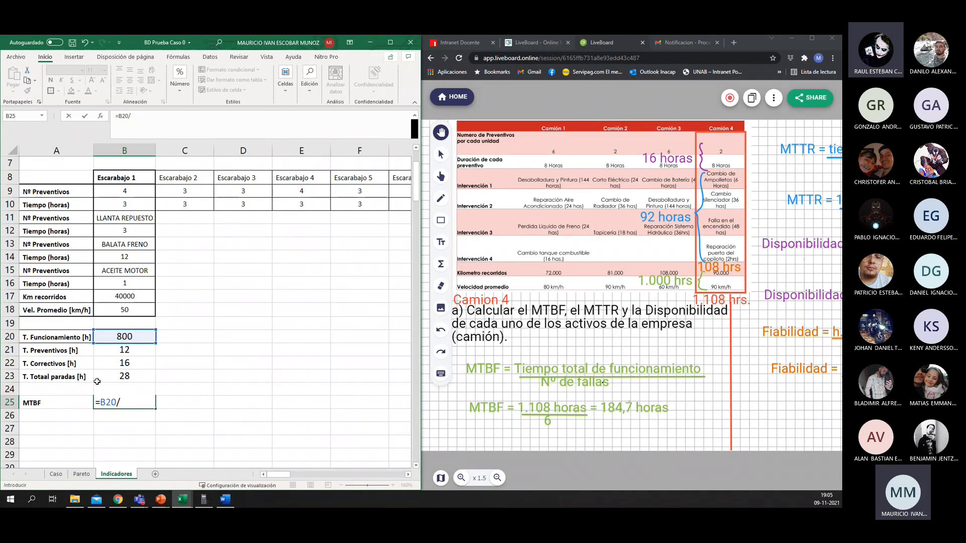
Step: Complete Escarabajo 1's MTBF formula in B25 as =B20/(B9+3), dividing operating time by the number of stoppages
text(()
click(135, 190)
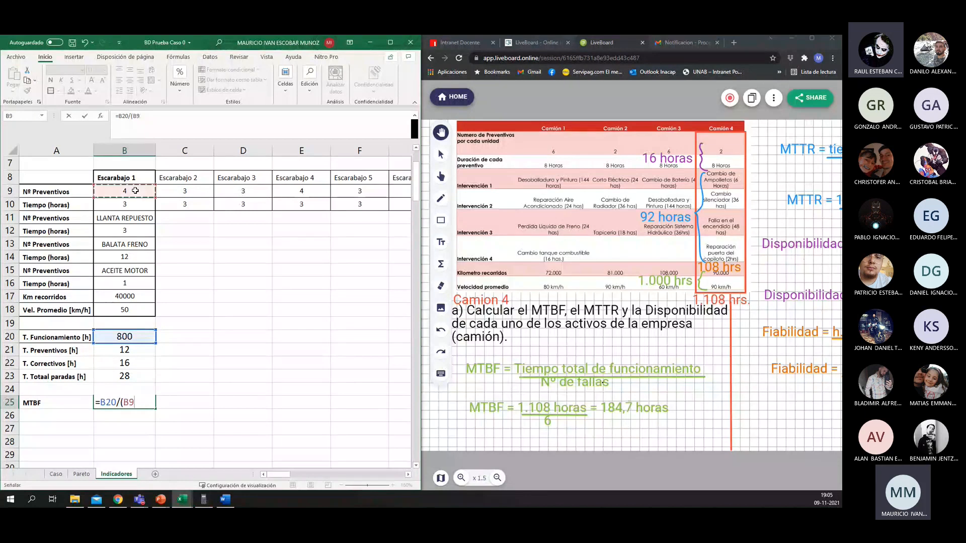
text(+3)
key(ctrl+Return)
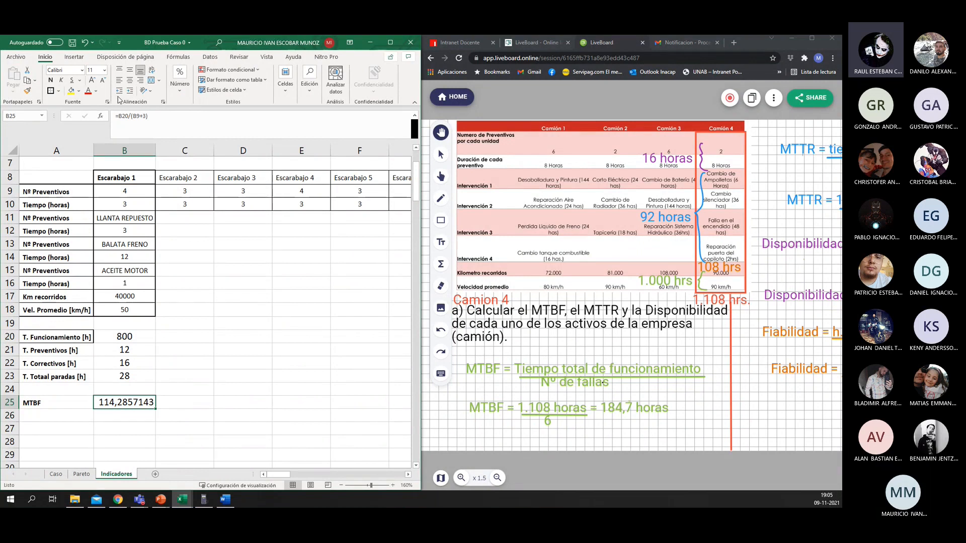
Step: Format Escarabajo 1's MTBF value in B25 to show three decimal places
click(180, 79)
click(225, 132)
click(226, 132)
click(225, 131)
click(225, 132)
click(226, 132)
click(216, 128)
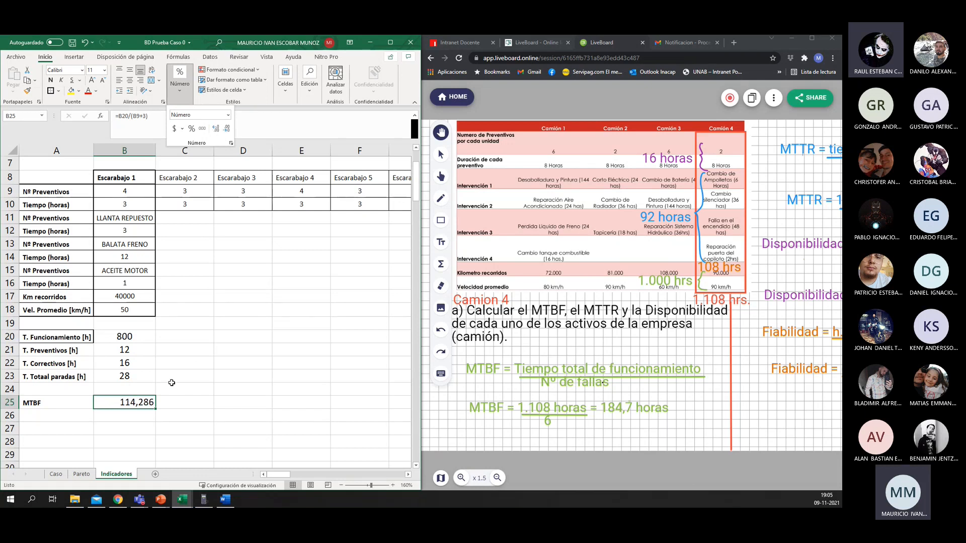
Step: Centre Escarabajo 1's calculated values in B20:B25 horizontally
click(159, 375)
drag(136, 336, 135, 403)
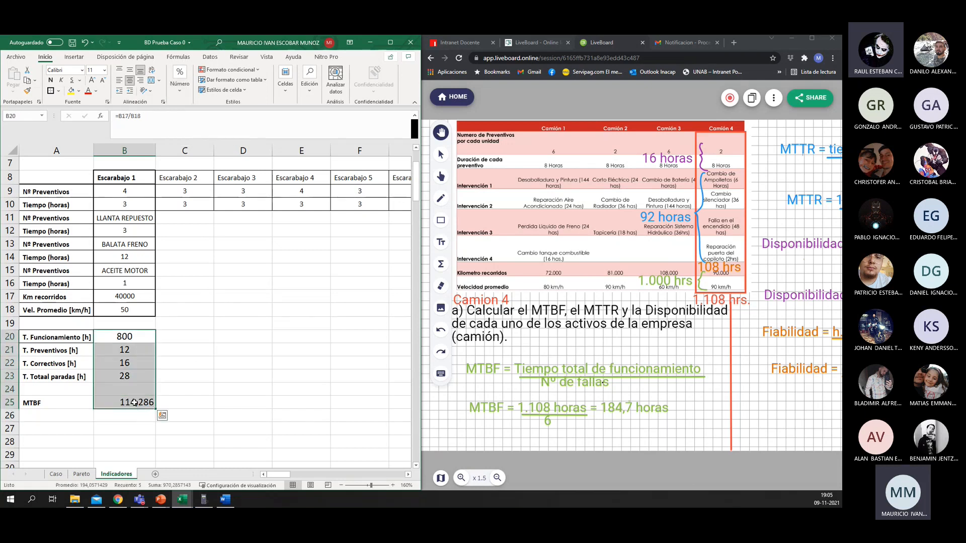
click(130, 81)
click(130, 81)
click(182, 296)
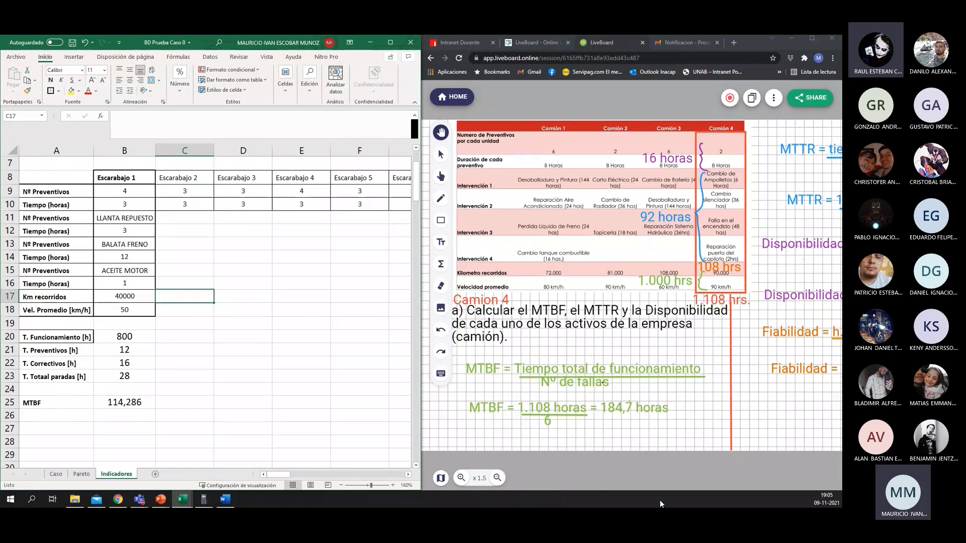
Step: Bring the MTTR example into view on the LiveBoard and enter the label "MTTR" in A26, under MTBF
drag(661, 356, 468, 373)
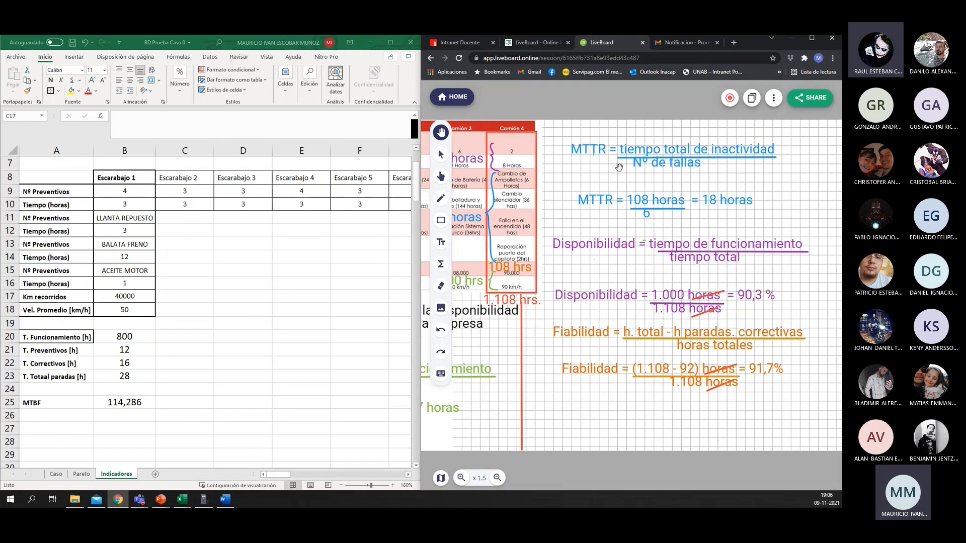
click(116, 403)
click(57, 412)
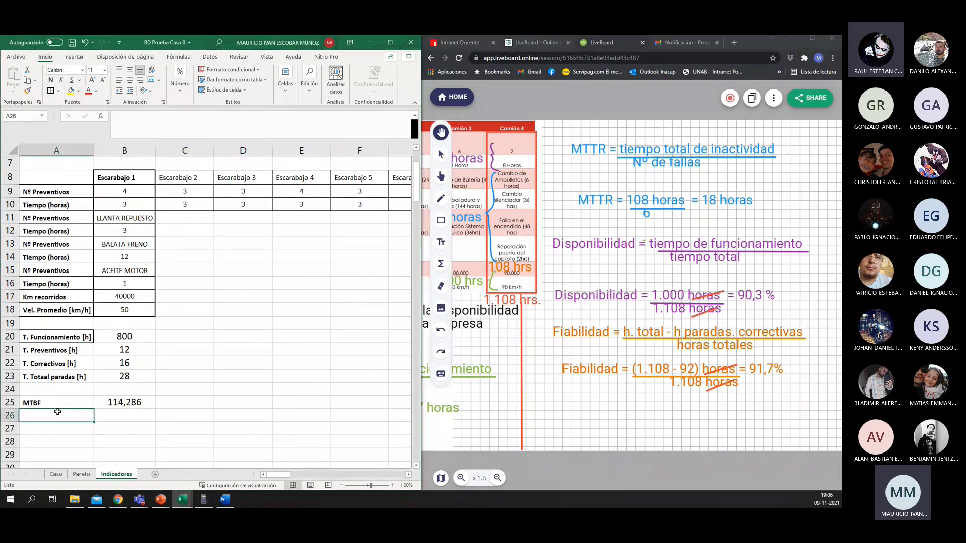
text(MTBF)
key(BackSpace)
key(BackSpace)
text(TR)
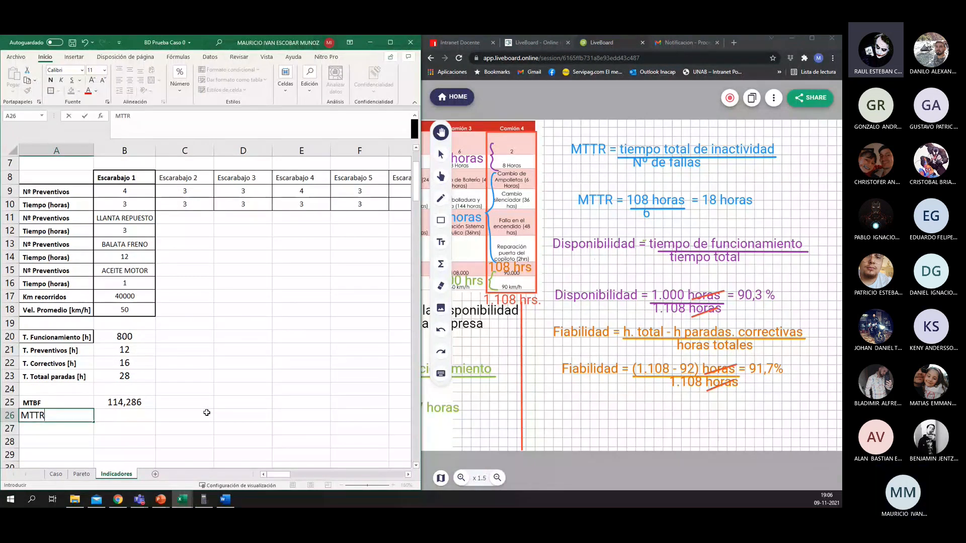
key(Tab)
Step: Calculate Escarabajo 1's MTTR in B26 with =B23/(B9+3) and centre the value horizontally
key(Up)
key(Up)
key(Up)
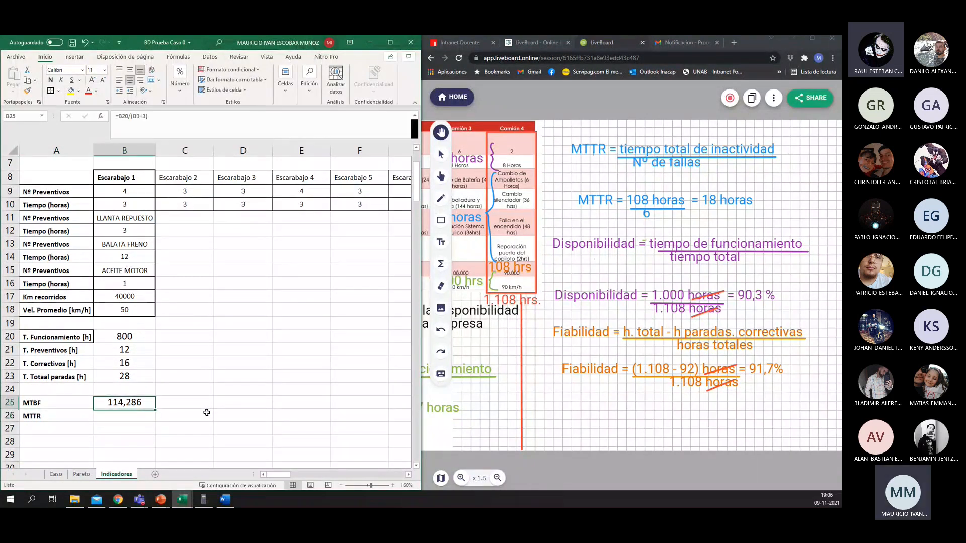
key(Down)
key(Down)
key(Down)
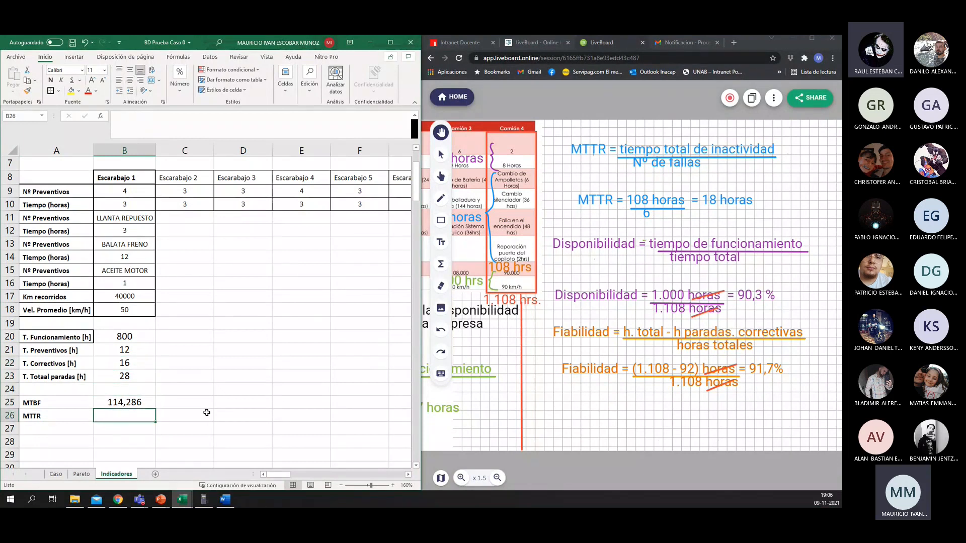
text(=)
key(Up)
key(Up)
key(Up)
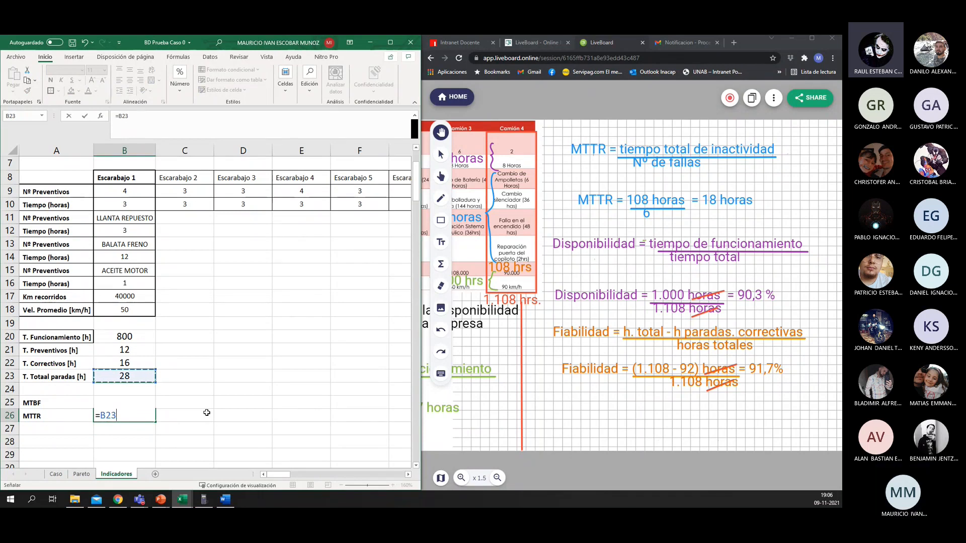
text(/()
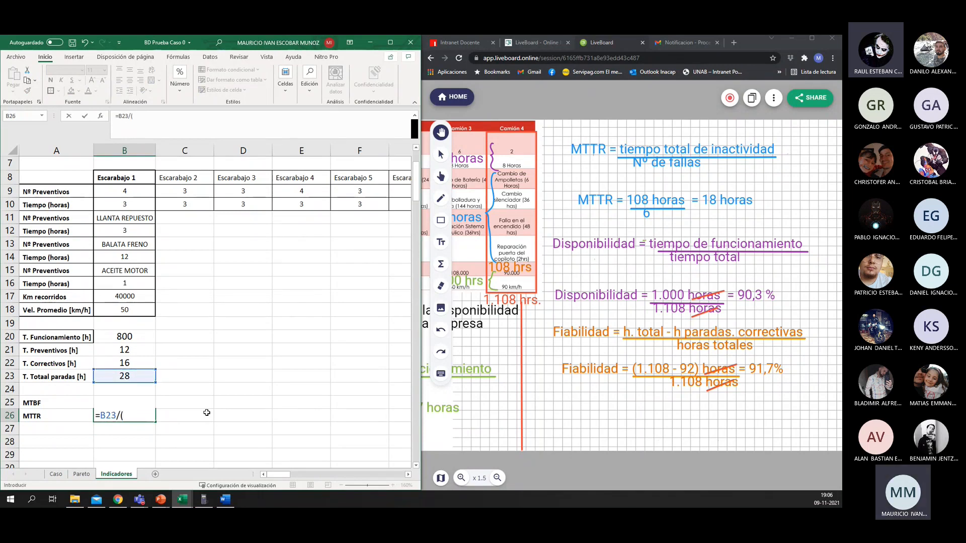
click(114, 189)
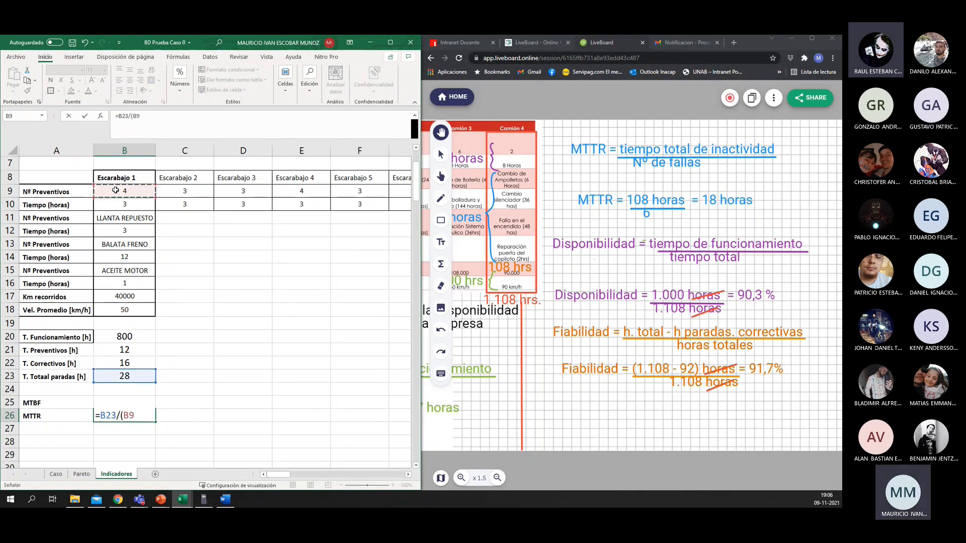
text(+3))
key(Return)
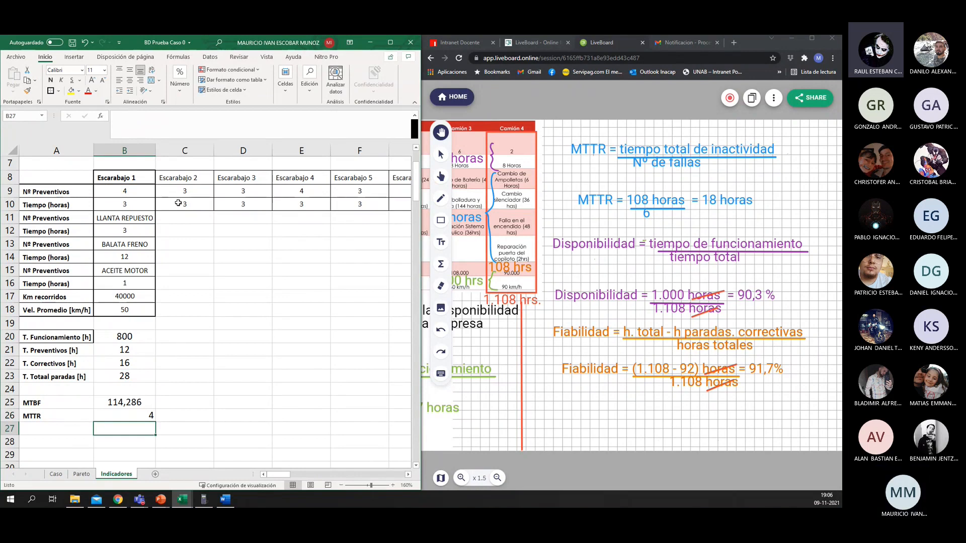
key(Up)
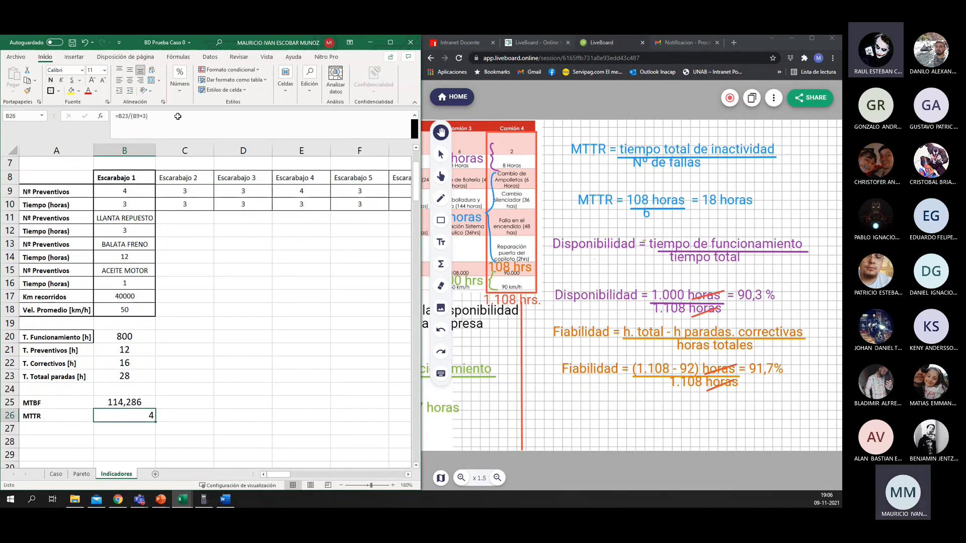
click(139, 401)
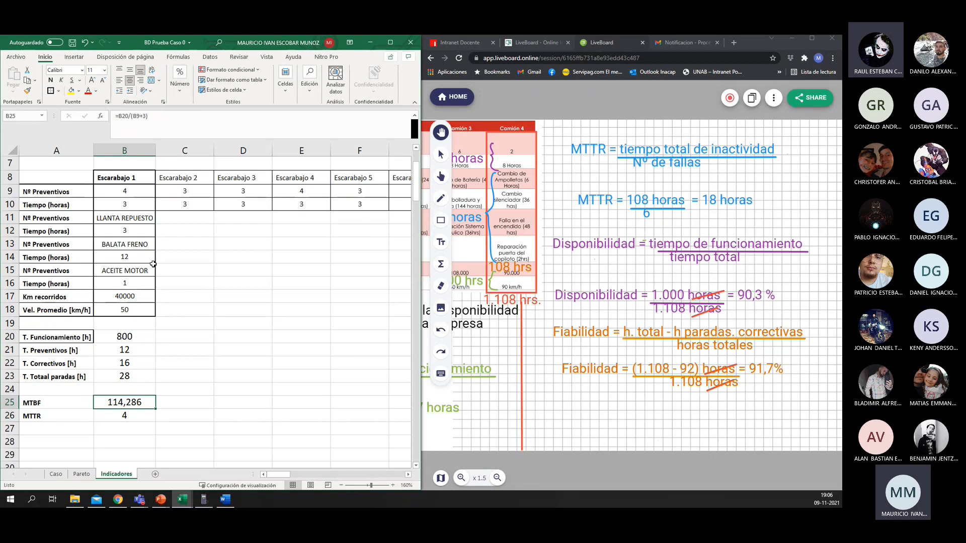
Step: Enter the label "Disponibilidad" in A27, under MTTR
click(40, 431)
text(D)
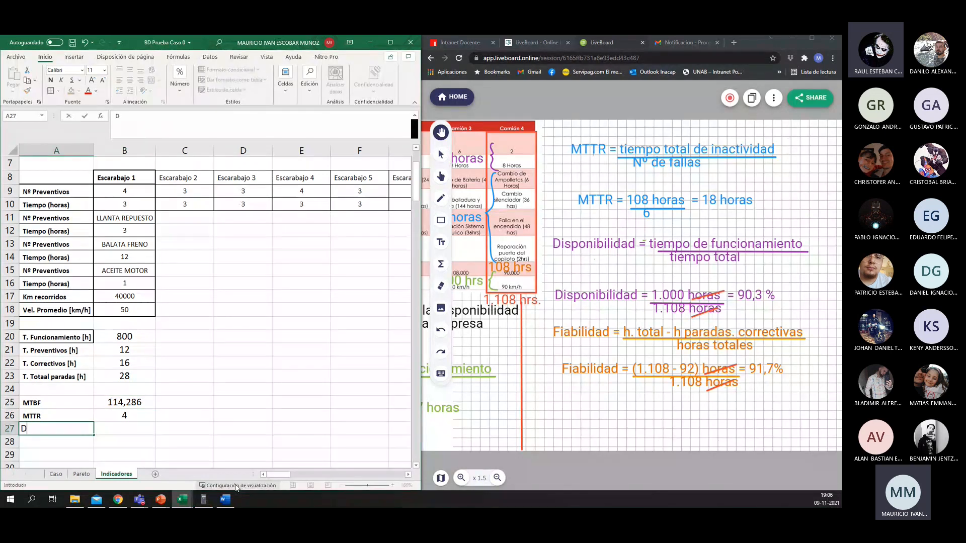
text(isponibilidad)
key(Return)
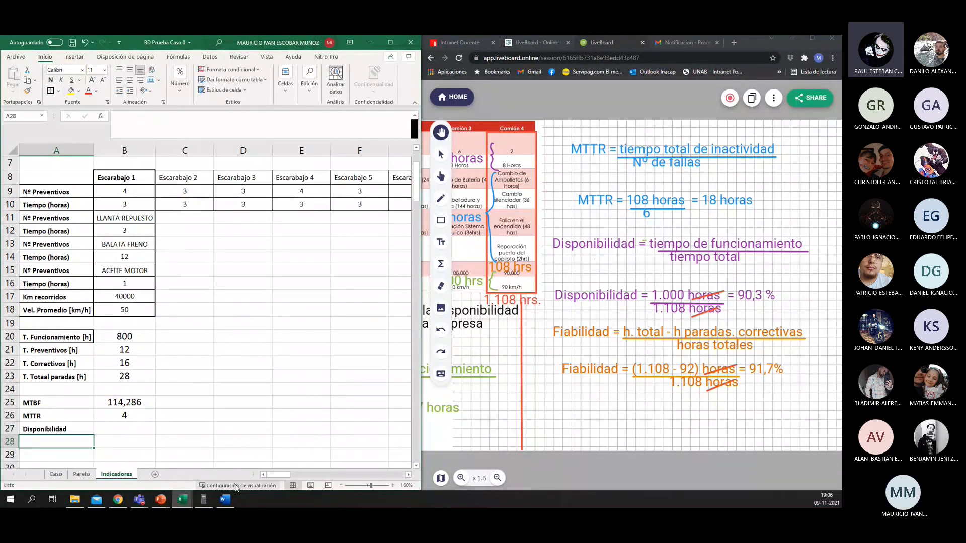
Step: Write Escarabajo 1's availability formula in B27 as =B20/B23+B20, using the operating and total stoppage hours
key(Up)
key(Right)
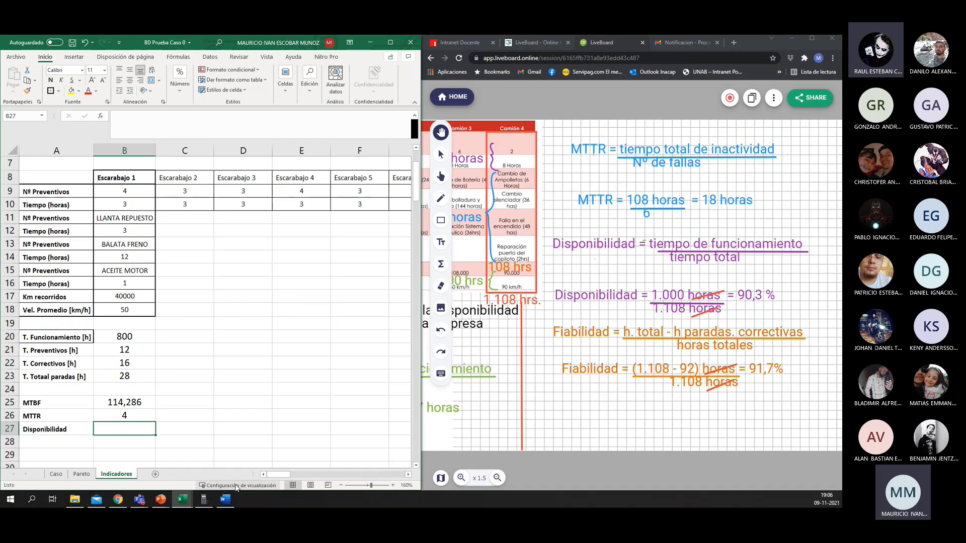
text(=)
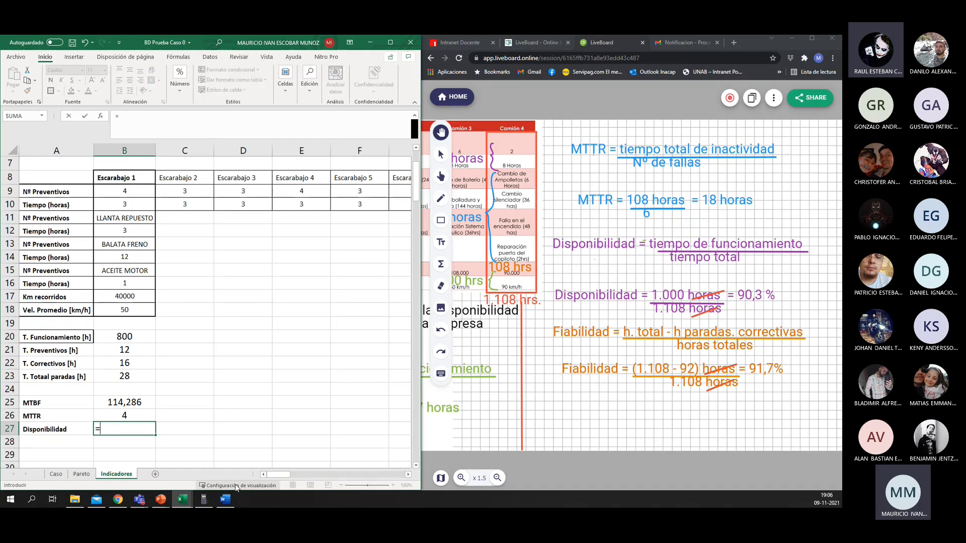
key(Up)
key(Up)
key(Up)
key(Up)
key(Up)
key(Up)
key(Up)
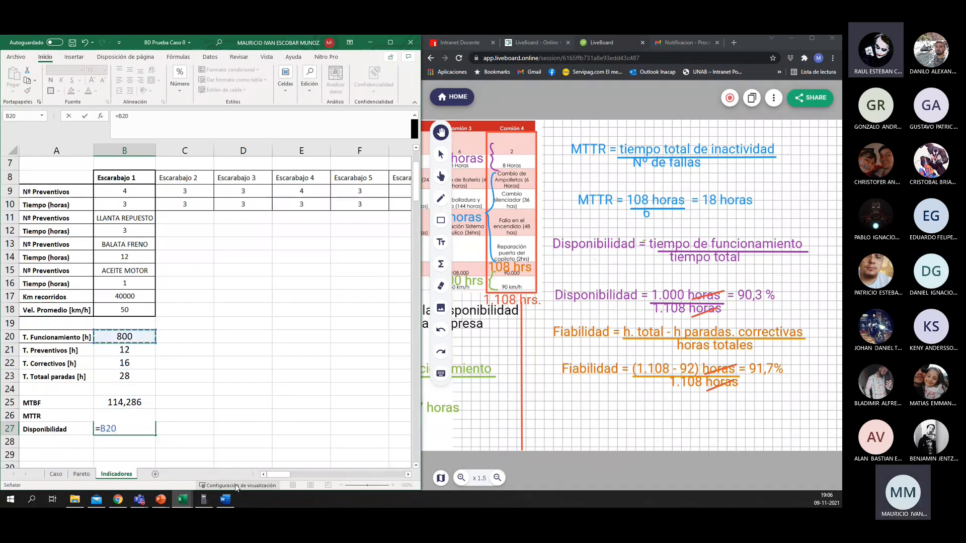
text(/)
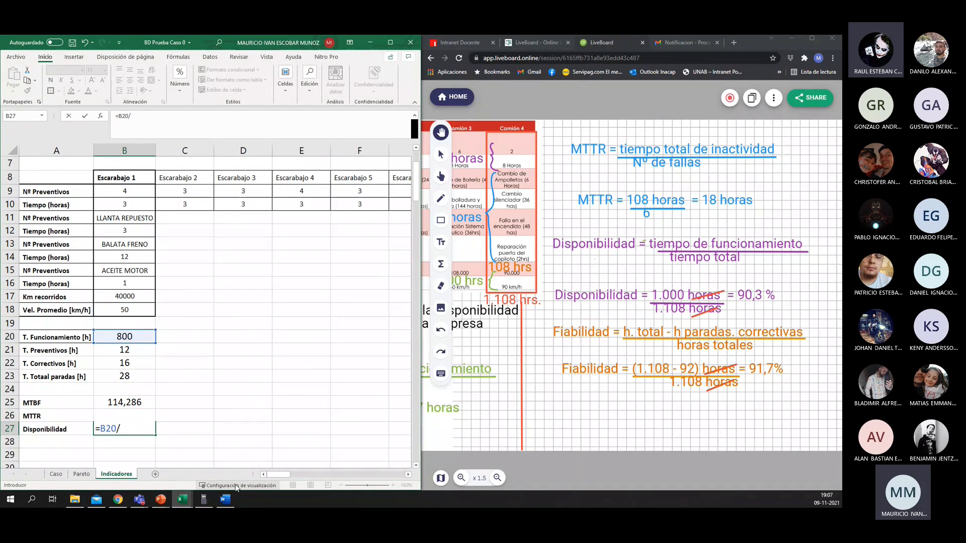
key(Up)
key(Up)
key(Up)
key(Up)
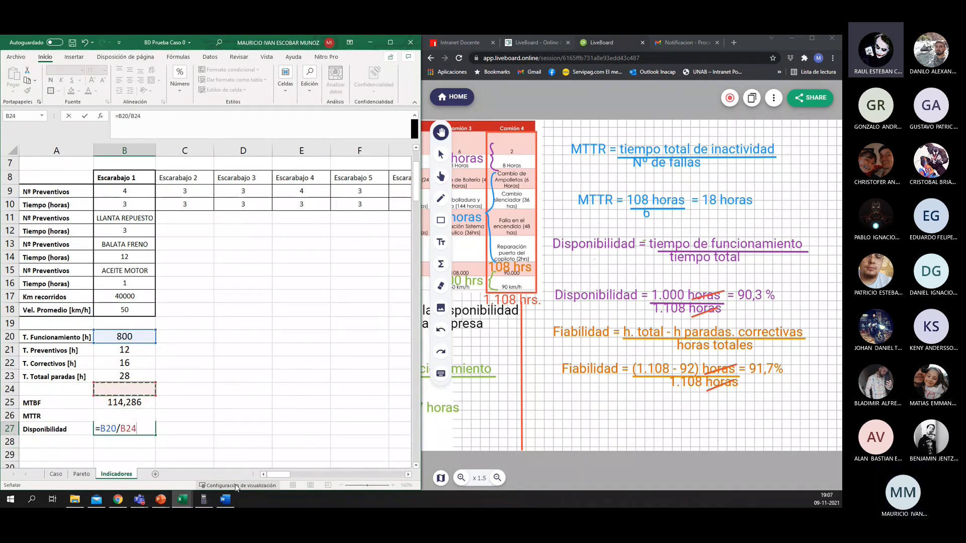
key(Up)
key(Up)
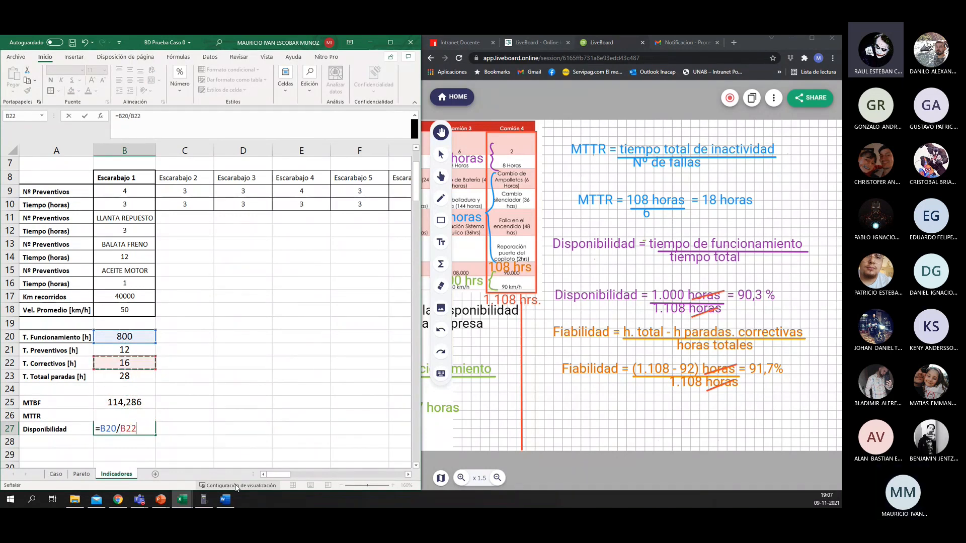
key(Down)
key(Down)
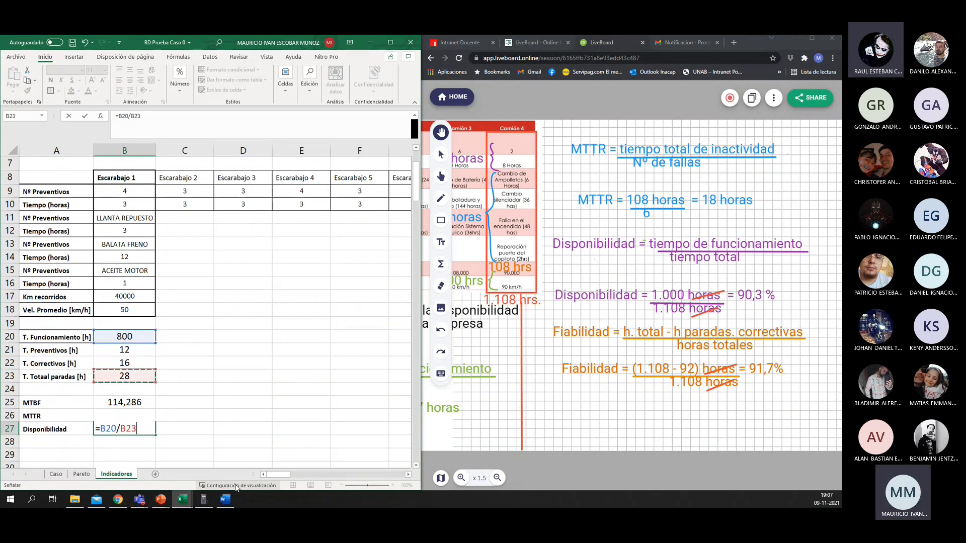
key(Up)
key(Up)
key(Up)
key(Up)
key(Up)
key(Up)
key(Up)
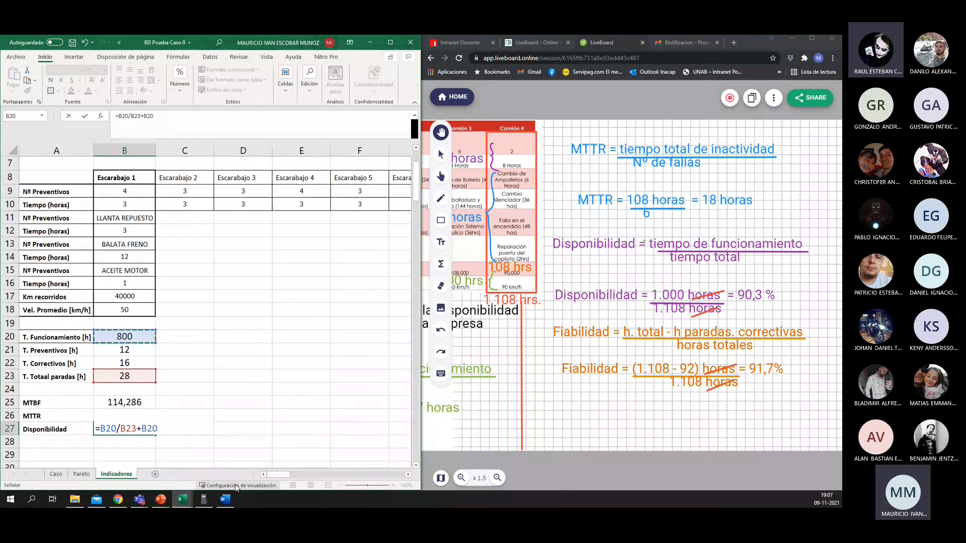
Step: Add parentheses around the divisor so the availability formula in B27 reads =B20/(B23+B20), and commit it
click(130, 116)
text(()
key(Right)
key(Right)
key(Right)
key(Right)
key(Right)
key(Right)
key(Right)
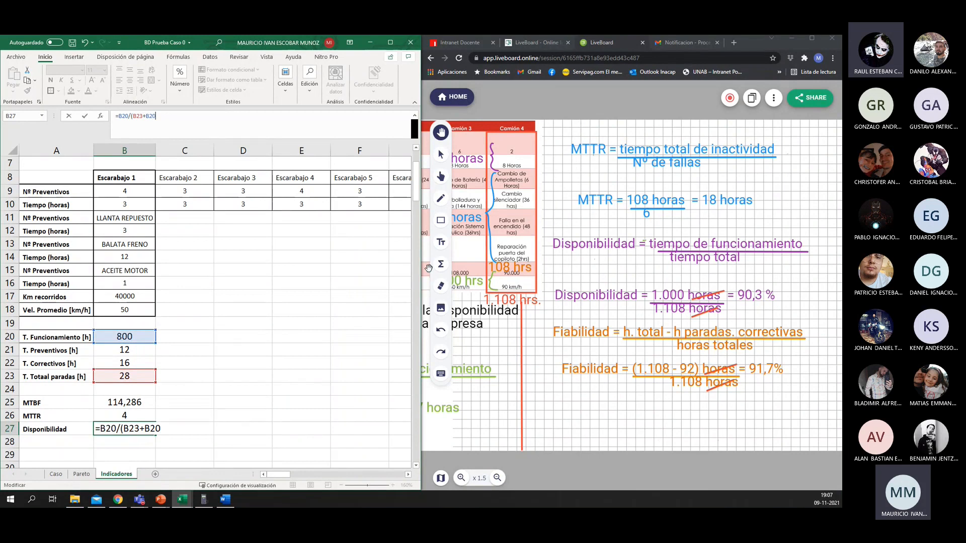
text())
key(Return)
key(Up)
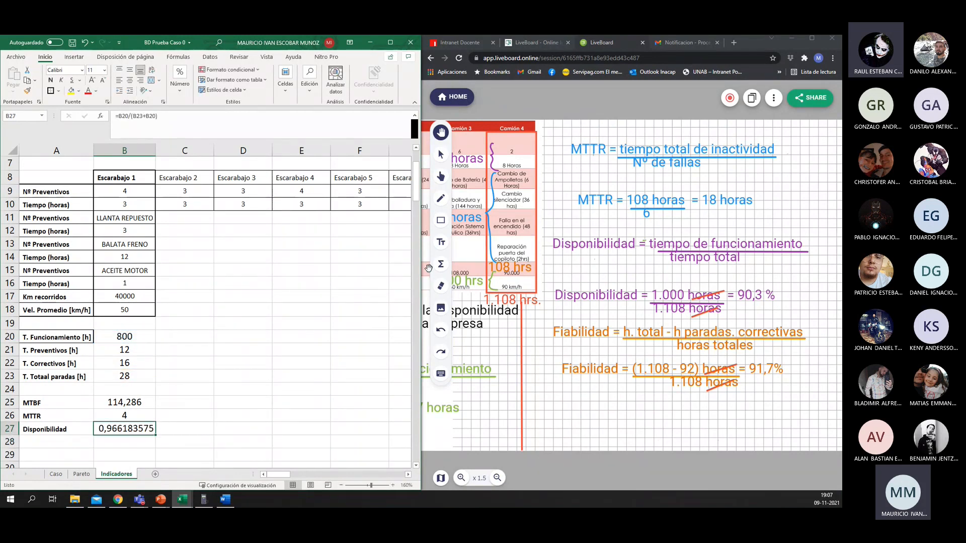
Step: Format Escarabajo 1's availability in B27 as a percentage and centre it horizontally
click(178, 94)
click(192, 129)
click(228, 391)
click(130, 86)
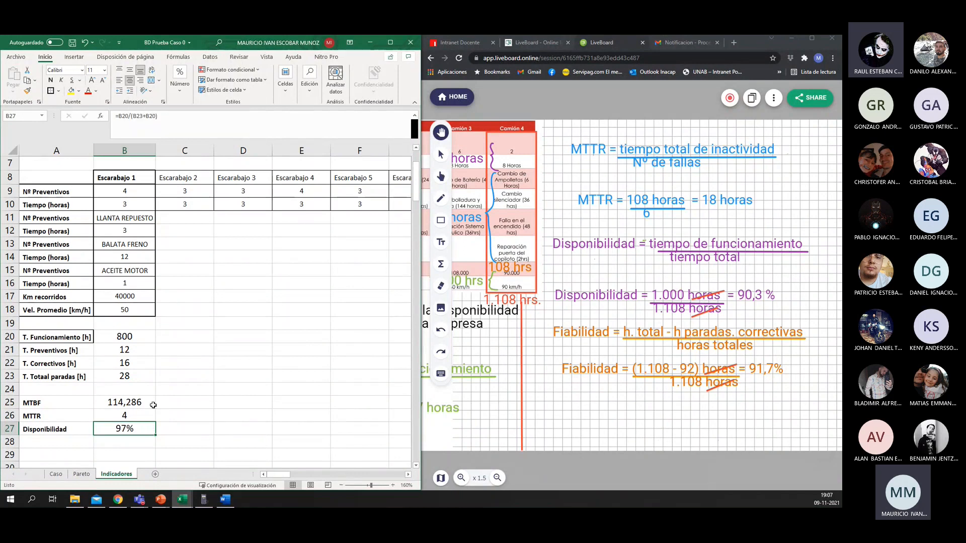
Step: Enter the label "Fiabilidad" in A28, under Disponibilidad
click(67, 442)
text(Fia)
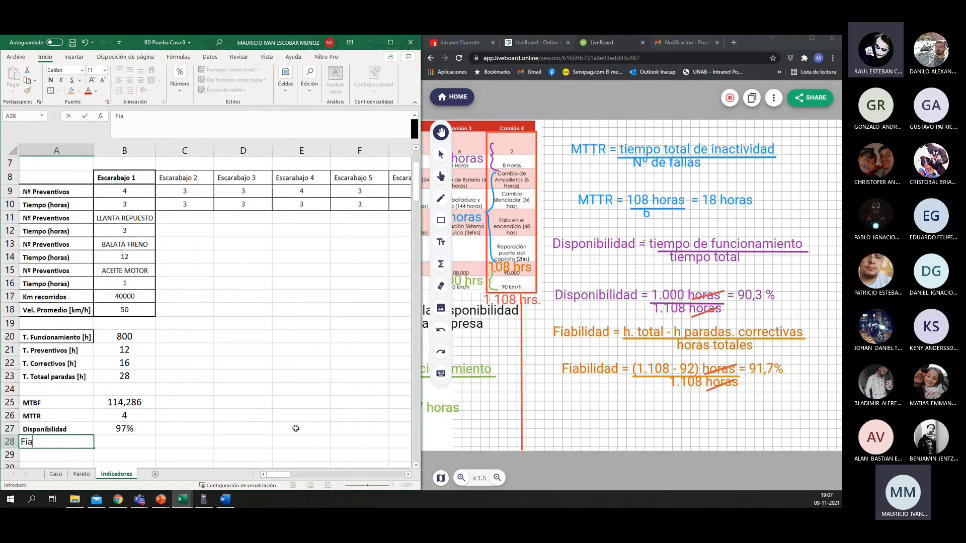
text(bilidad)
key(Return)
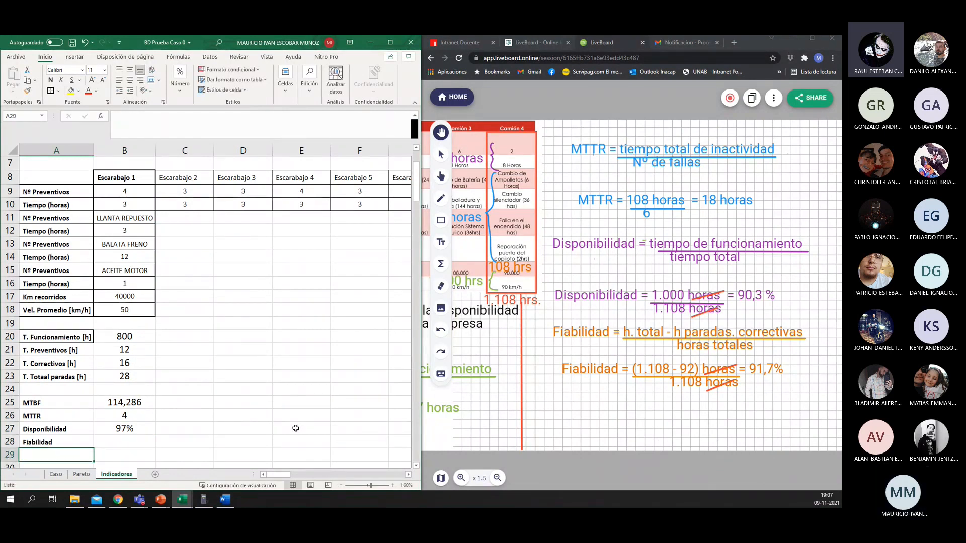
Step: Start Escarabajo 1's reliability formula in B28 with the total hours, adding operating hours and total stoppage hours as =((B20+B23)
key(Up)
key(Right)
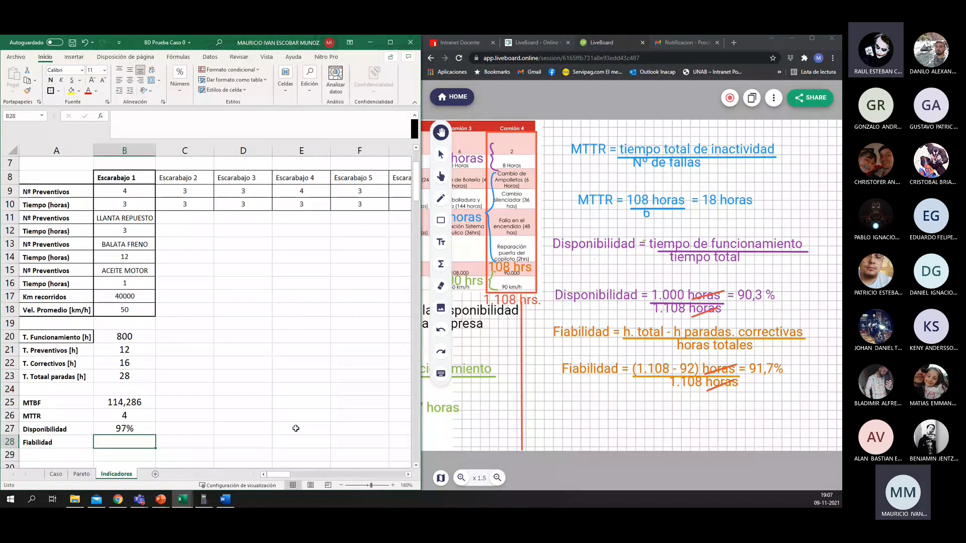
text(=)
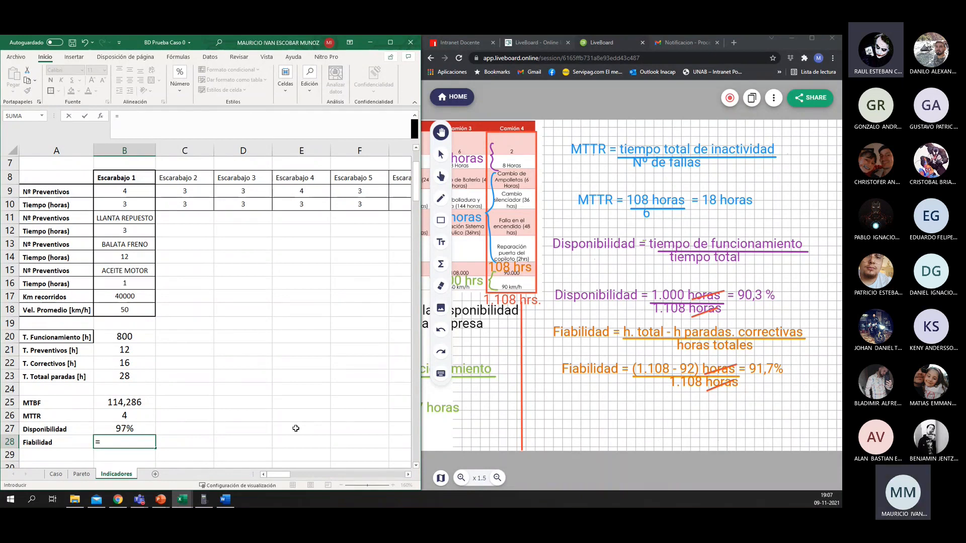
text((()
key(Up)
key(Up)
key(Up)
key(Up)
key(Up)
key(Up)
key(Up)
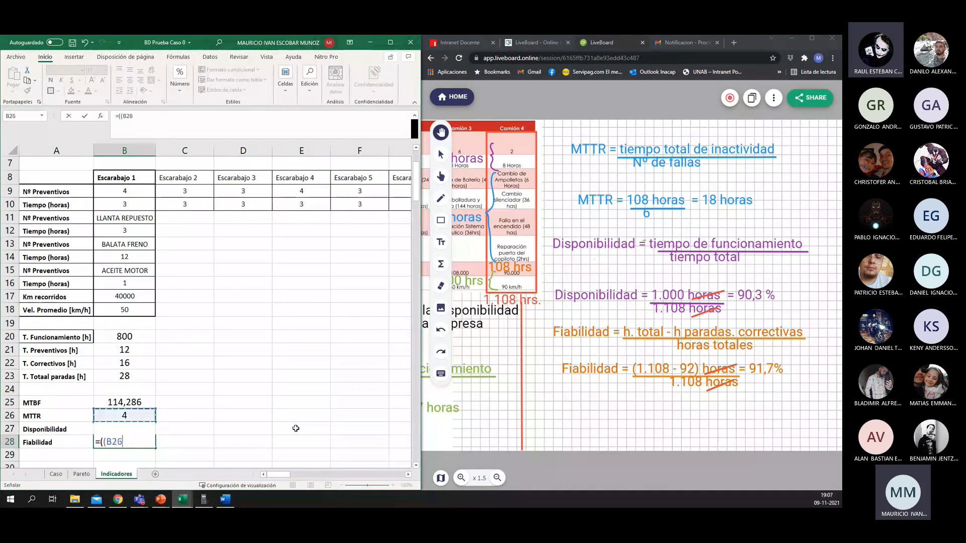
key(Up)
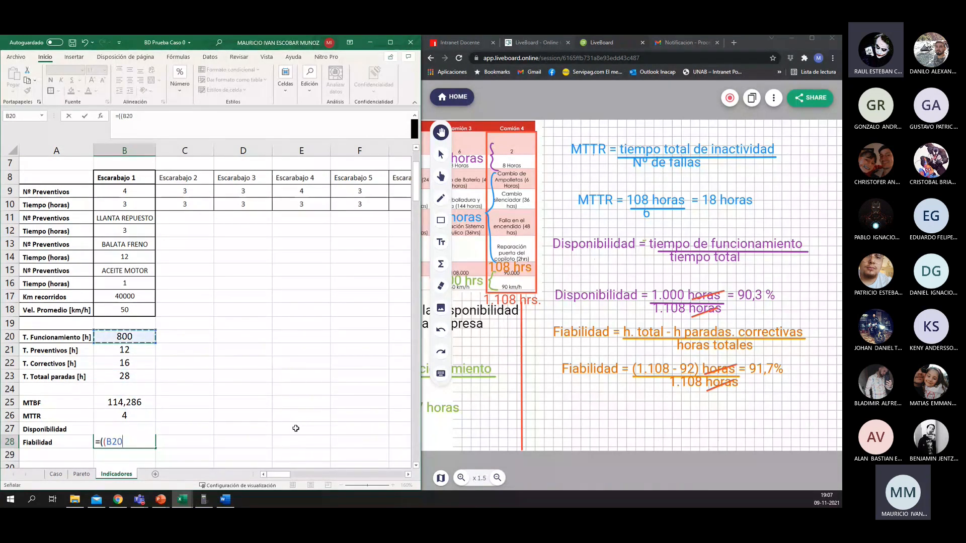
text(+)
key(Up)
key(Up)
key(Up)
key(Up)
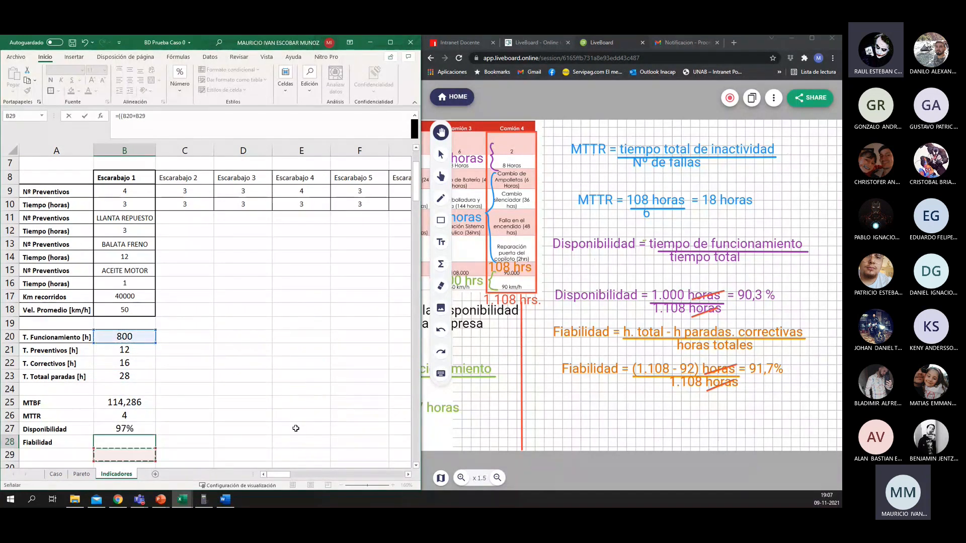
scroll(296, 429, down, 1)
Step: Subtract the corrective stoppage hours in B22 to complete the reliability numerator as ((B20+B23)-B22)
key(Up)
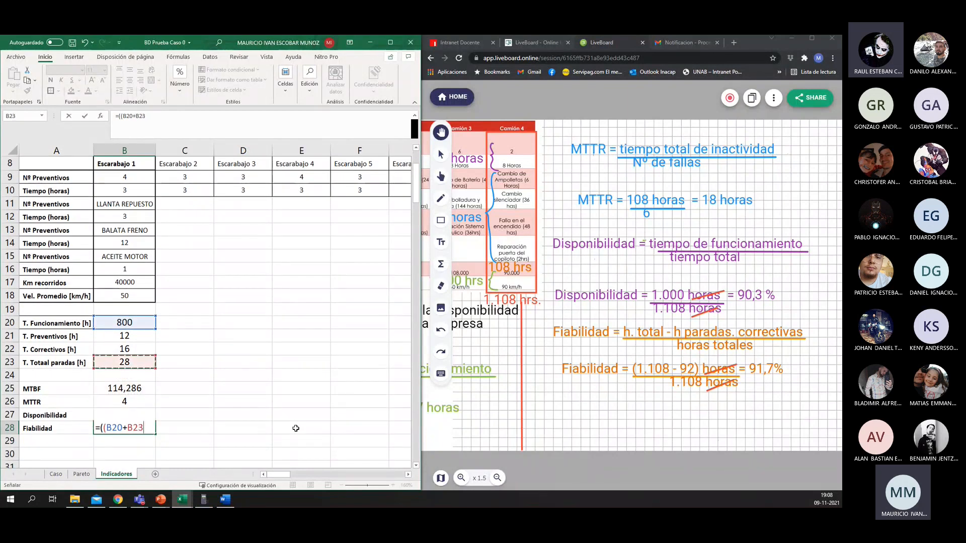
text()-)
key(Up)
key(Up)
key(Up)
key(Up)
key(Up)
key(Up)
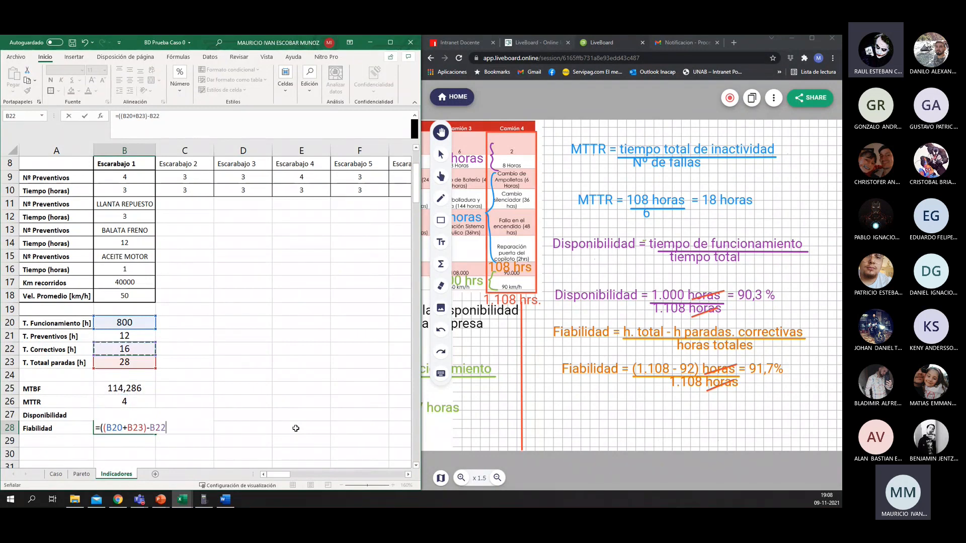
text()/()
Step: Divide the reliability numerator by the total hours (B23+B20) and commit the formula in B28
key(Up)
key(Up)
key(Up)
key(Up)
key(Up)
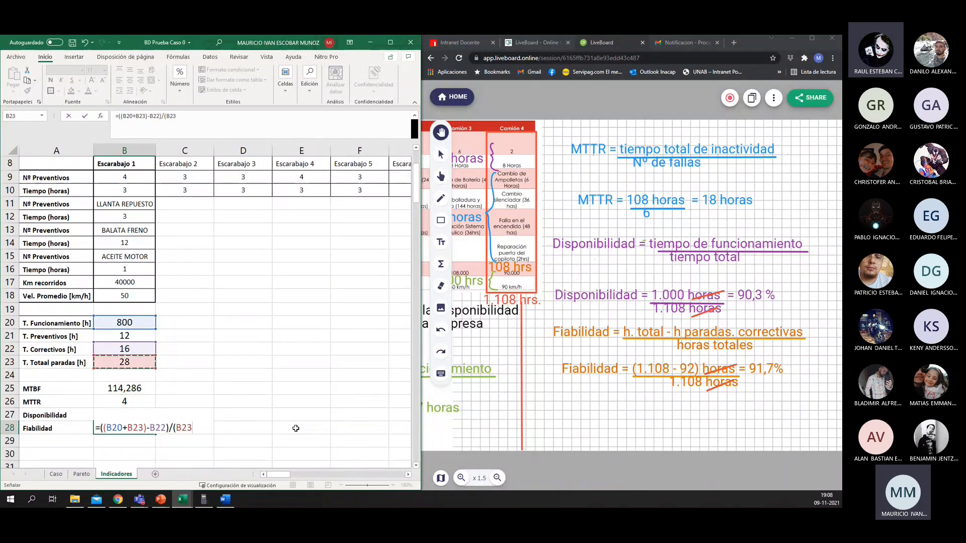
text(+)
key(Up)
key(Up)
key(Up)
key(Up)
key(Up)
Step: Format Escarabajo 1's reliability in B28 as a percentage
key(Up)
key(Up)
key(Up)
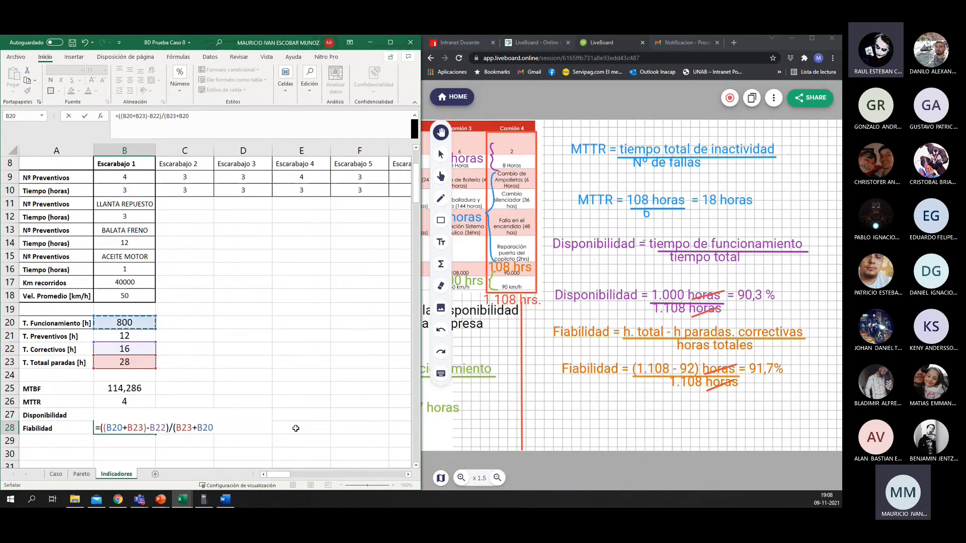
text())
key(Return)
key(Up)
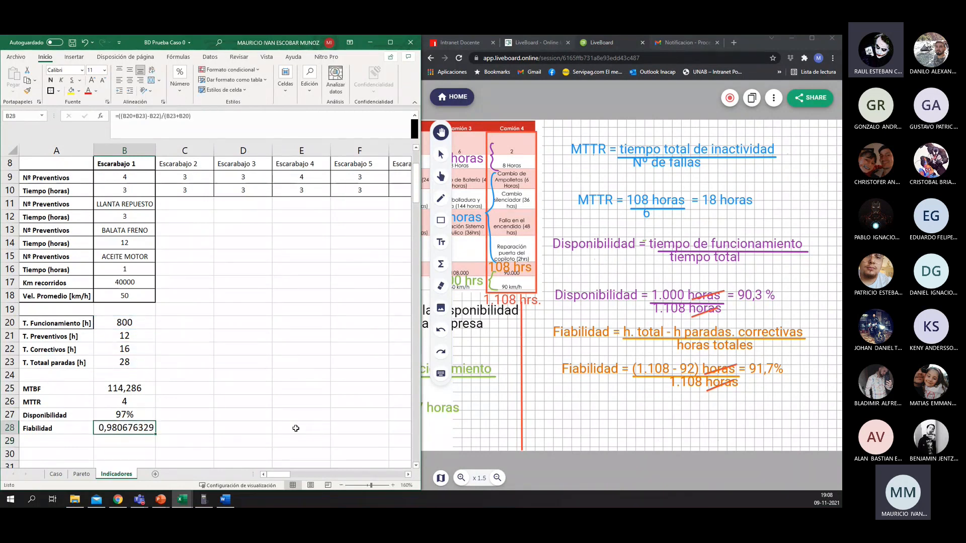
click(179, 93)
click(191, 129)
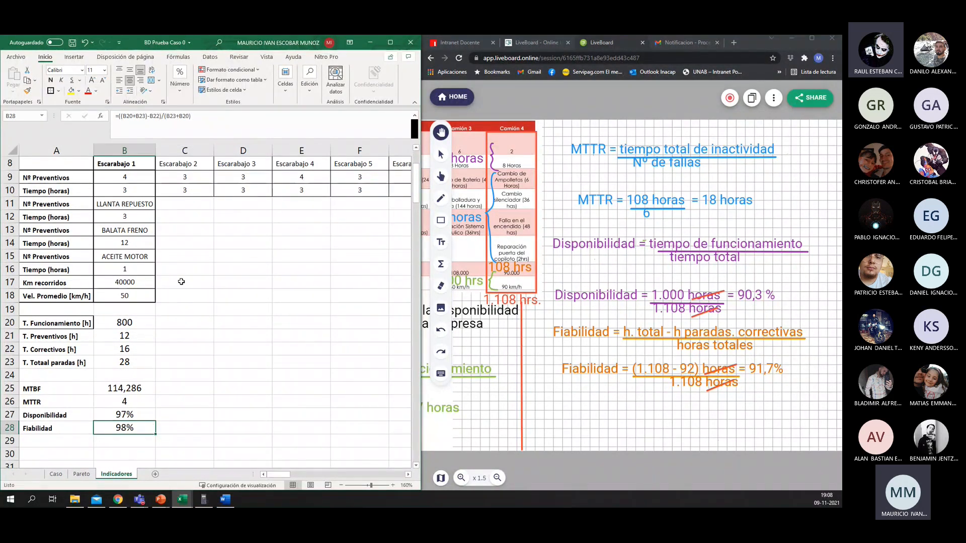
click(184, 336)
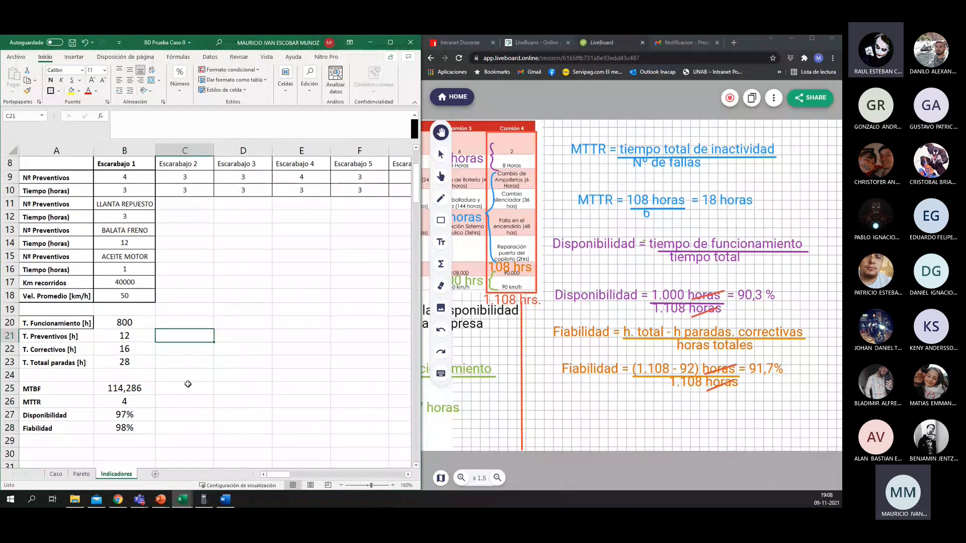